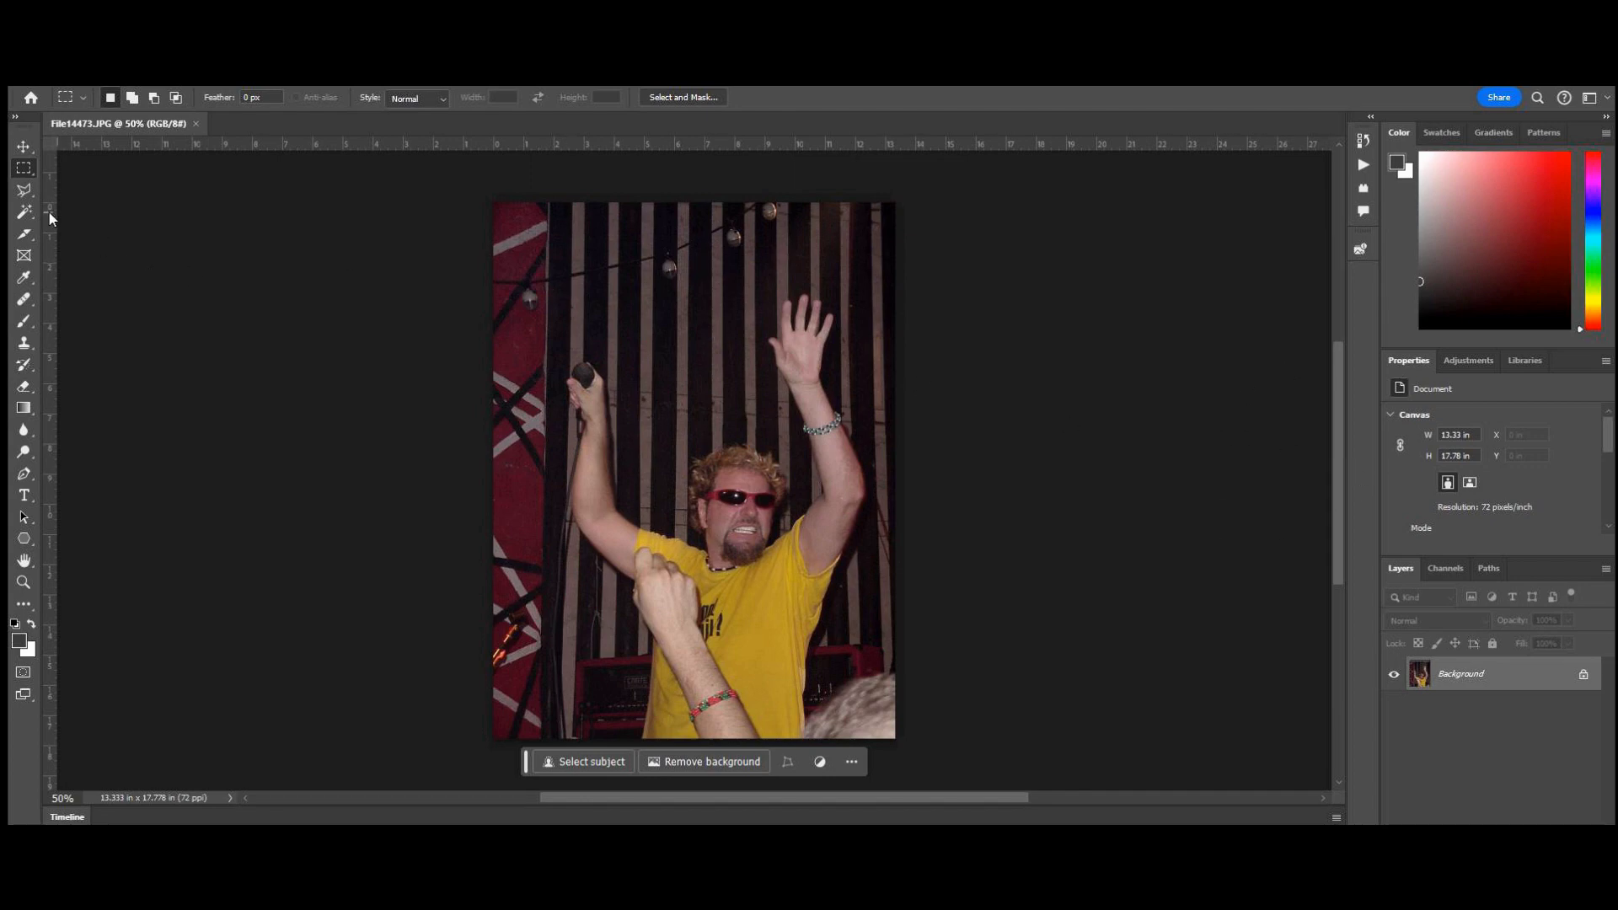
# - With the Polygonal Lasso, anchor the first point at the photo's bottom edge beside the fan's arm
pyautogui.click(23, 190)
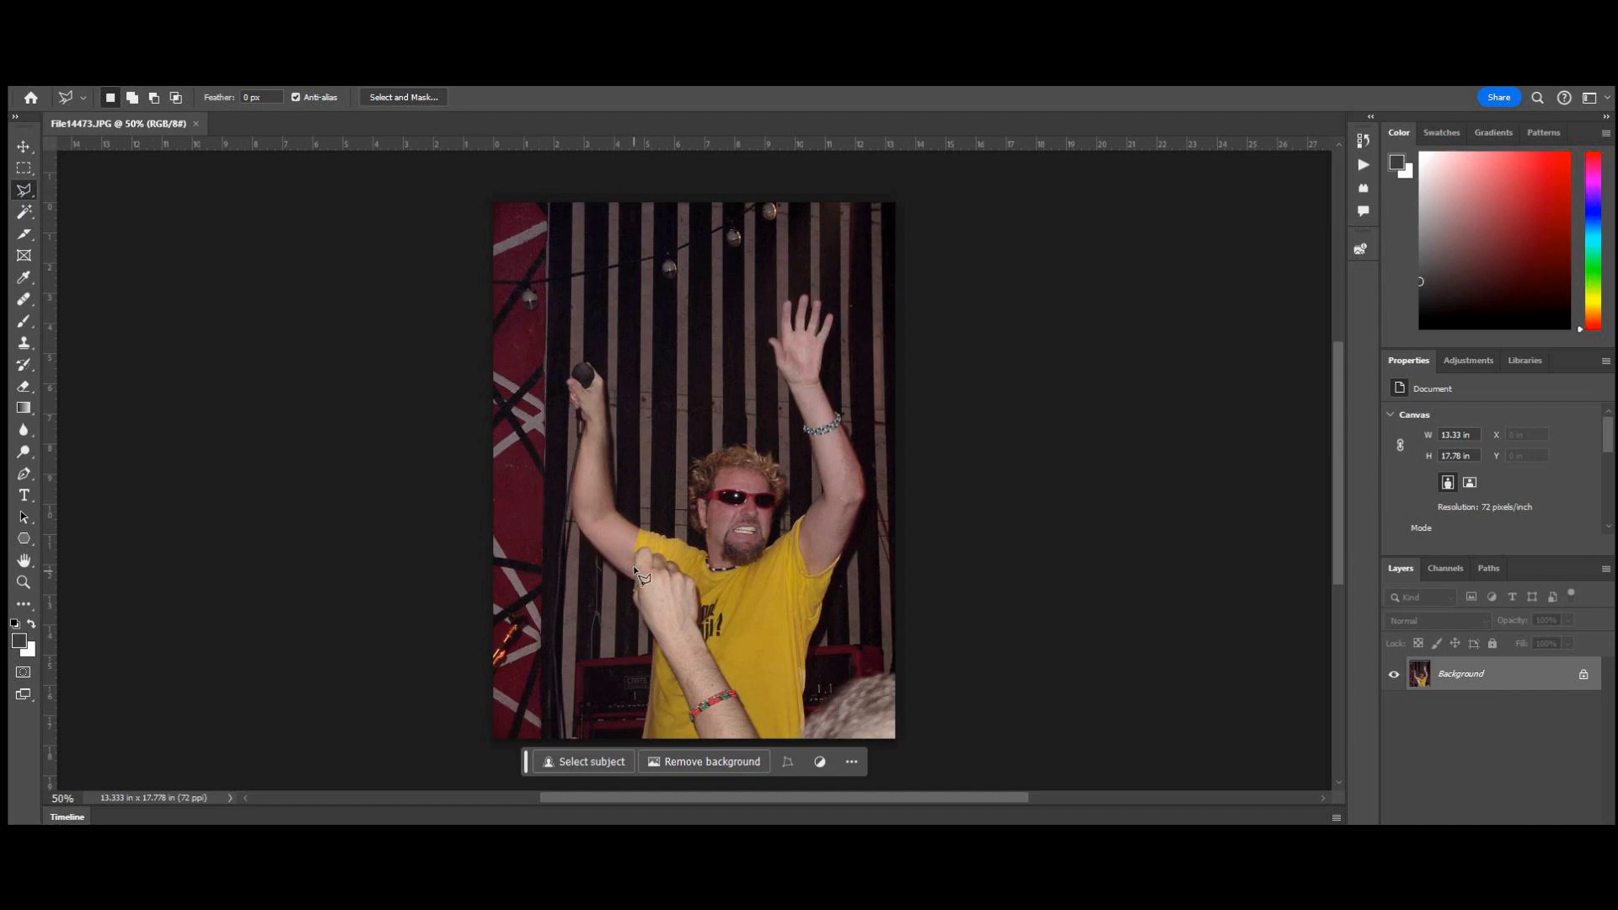
pyautogui.click(697, 739)
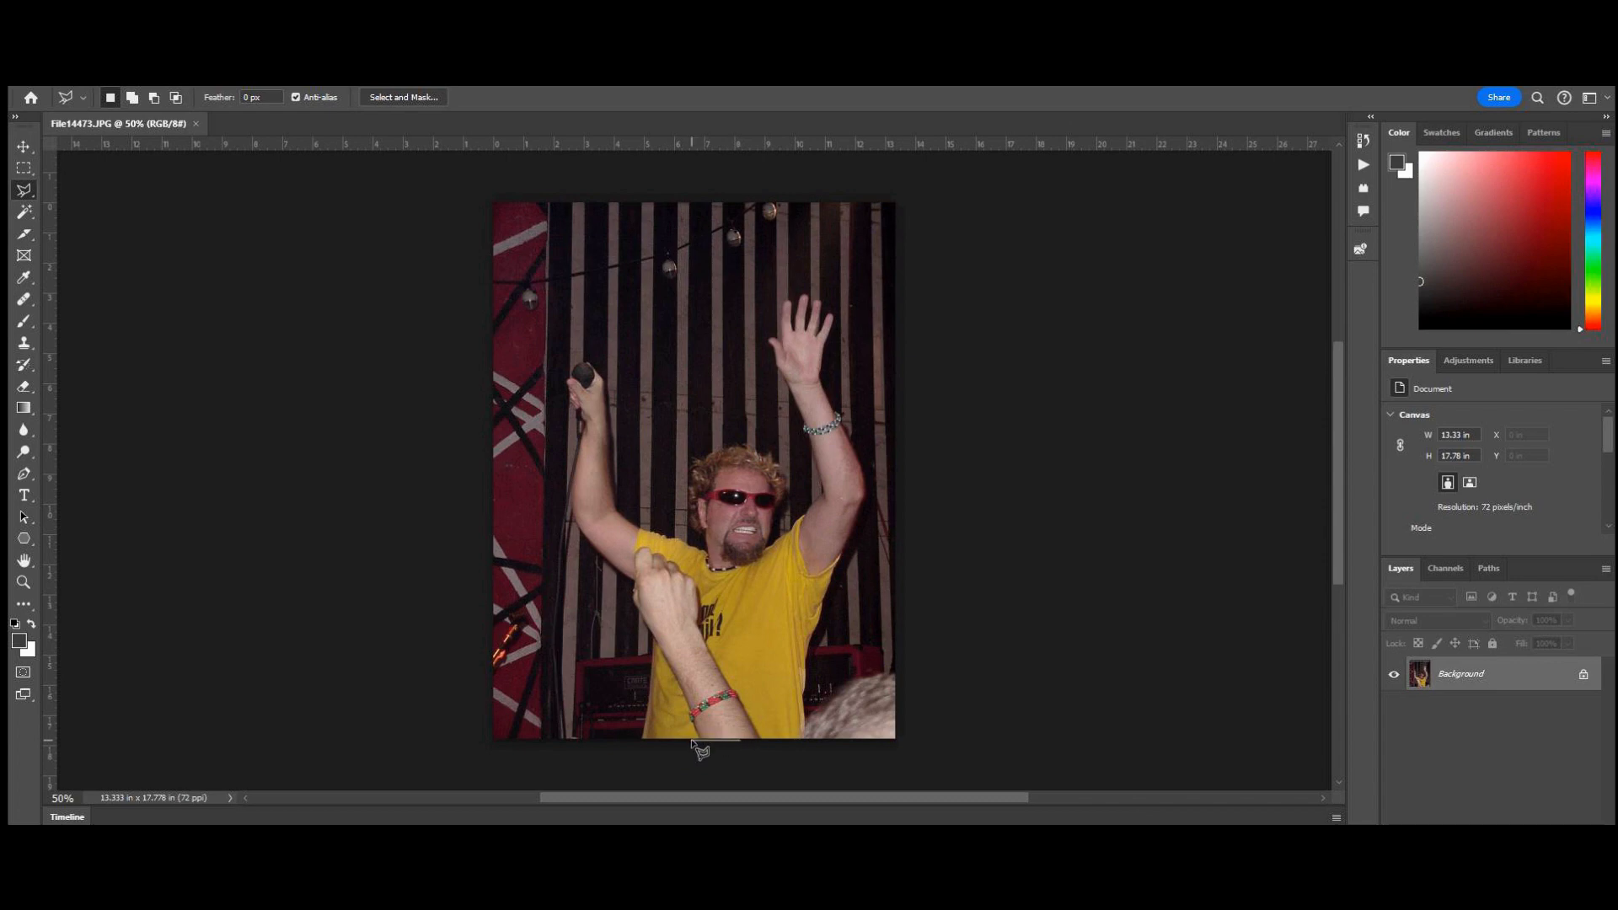
# - Trace straight-edged points around the fan's raised arm and fist and close the selection
pyautogui.click(695, 740)
pyautogui.click(647, 638)
pyautogui.click(642, 625)
pyautogui.click(634, 606)
pyautogui.click(629, 596)
pyautogui.click(632, 571)
pyautogui.click(631, 559)
pyautogui.click(763, 734)
pyautogui.doubleClick(734, 741)
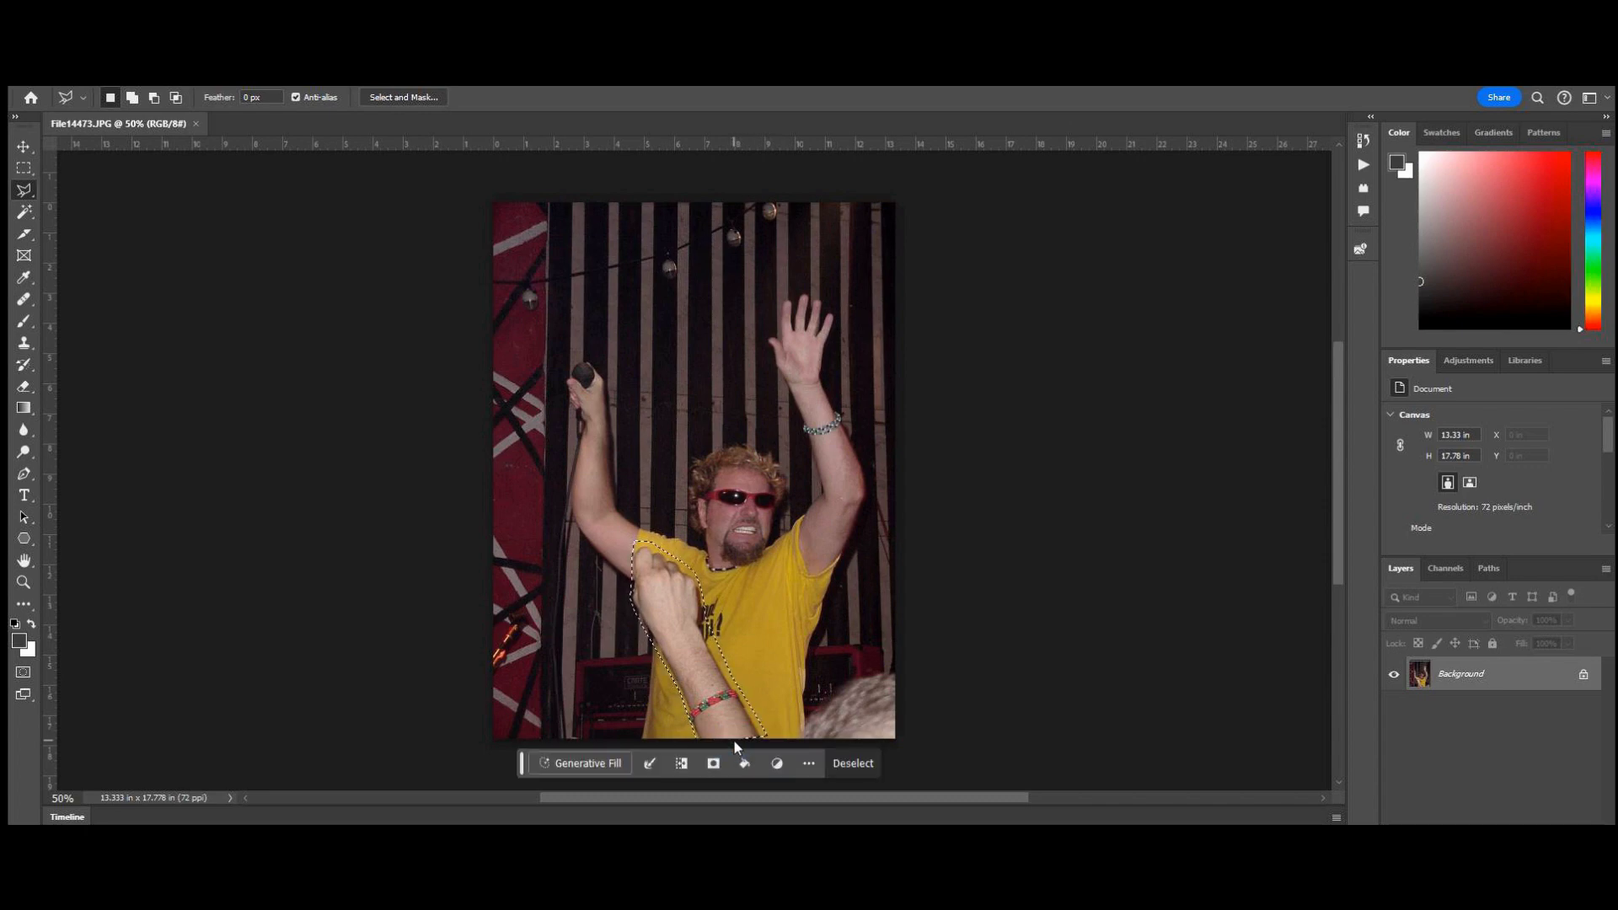
# - Run a promptless Generative Fill over the fan's arm selection
pyautogui.click(607, 763)
pyautogui.click(865, 763)
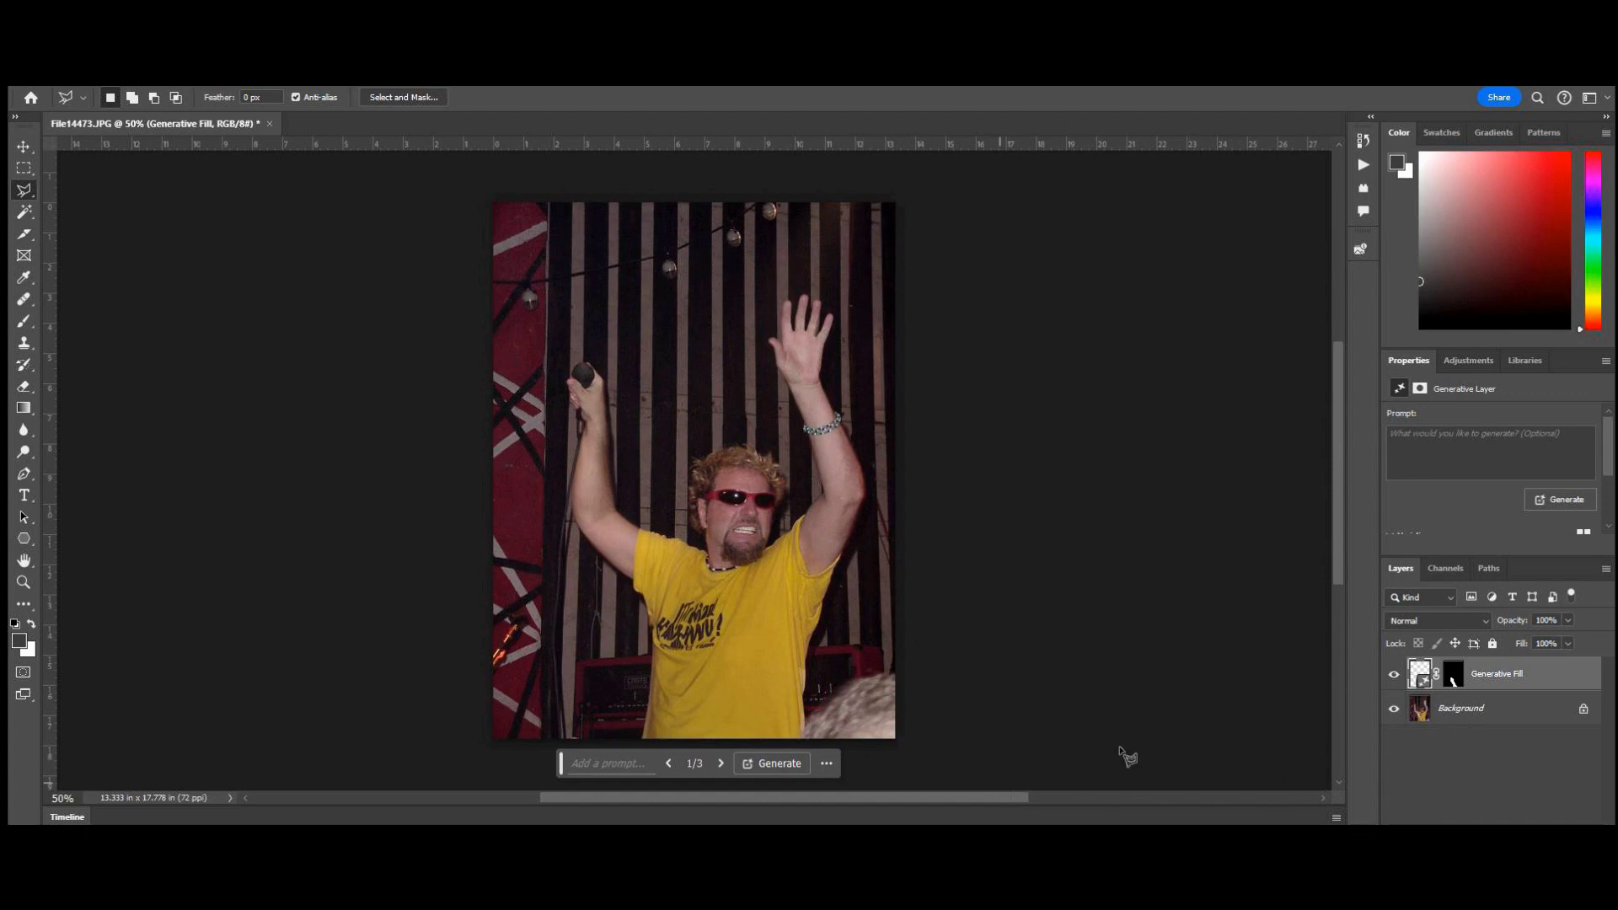
pyautogui.click(1470, 362)
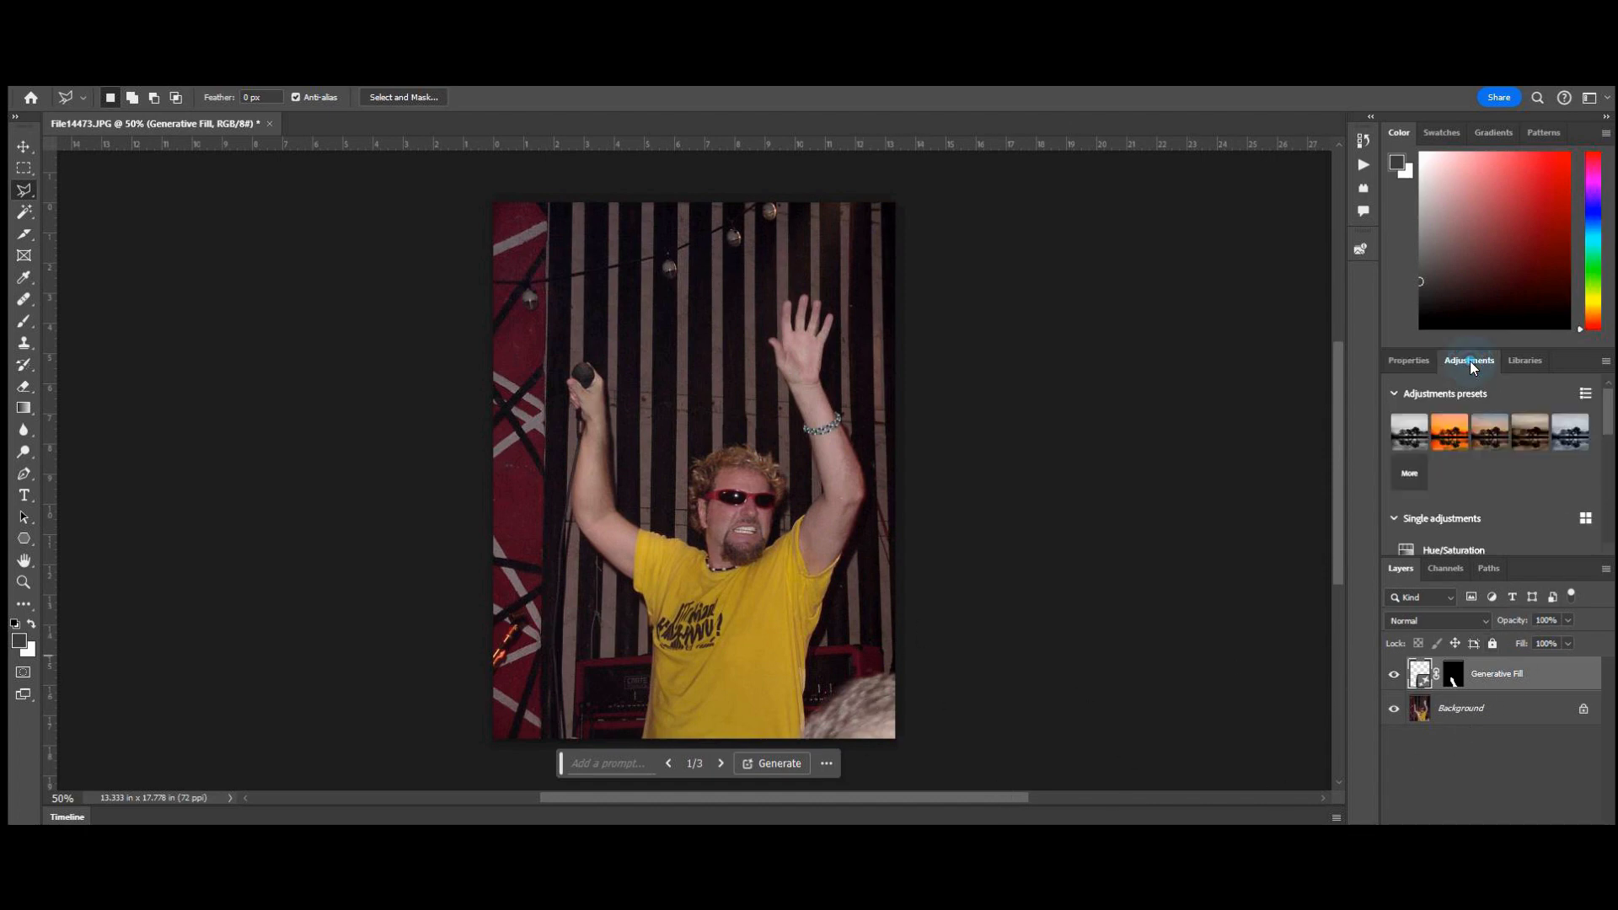
pyautogui.click(1417, 361)
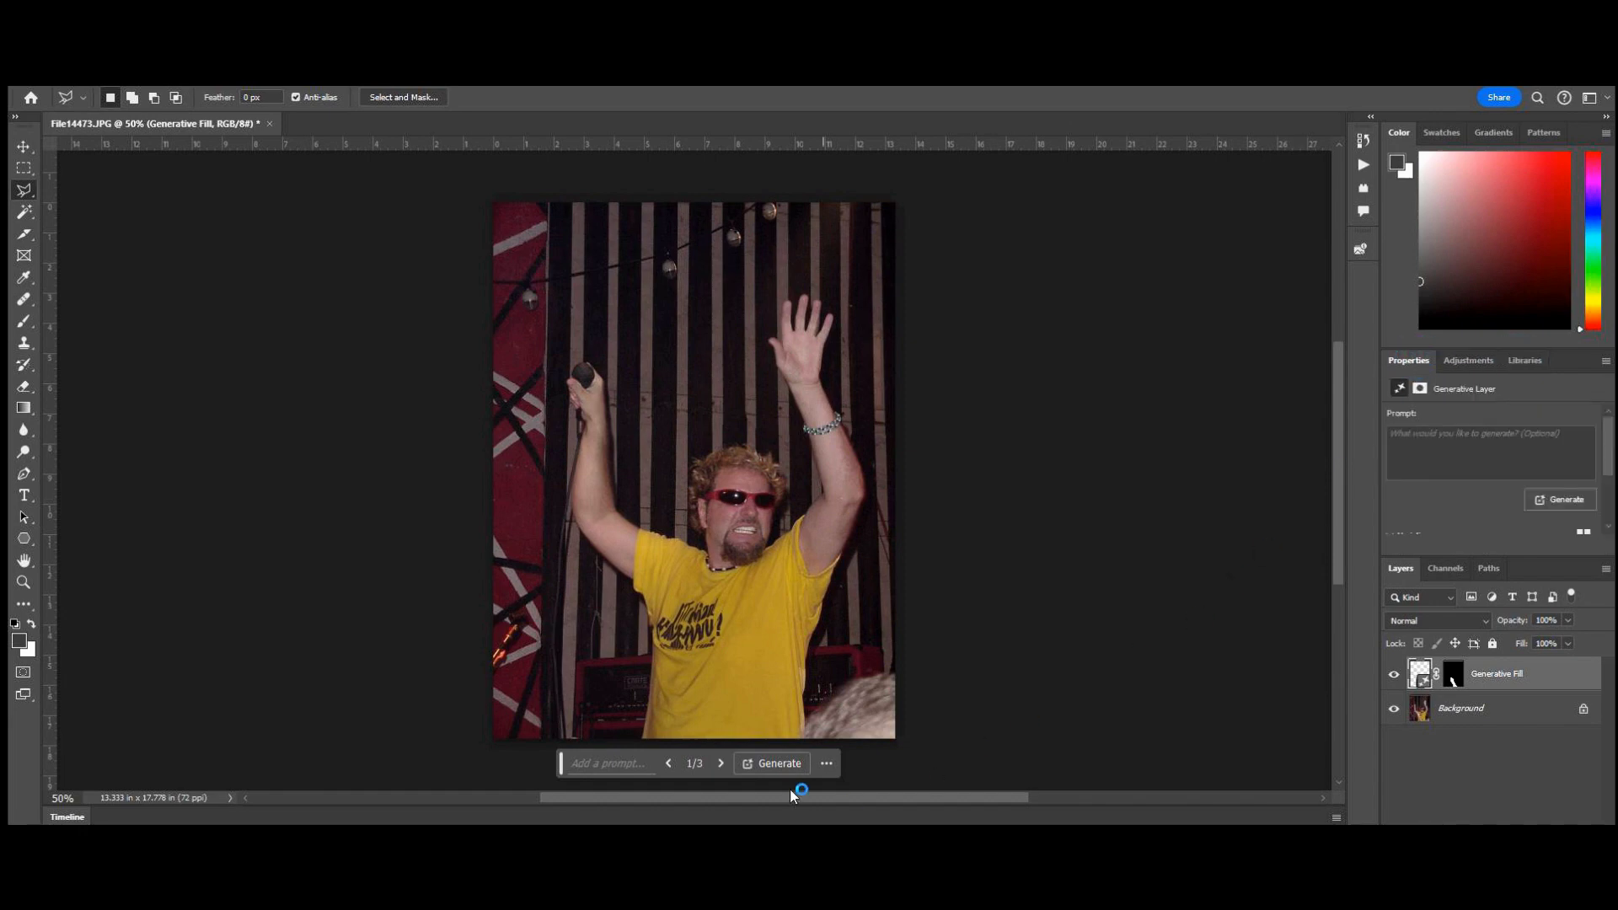
# - Cycle through the three generated variations and settle on variation 1/3
pyautogui.click(720, 764)
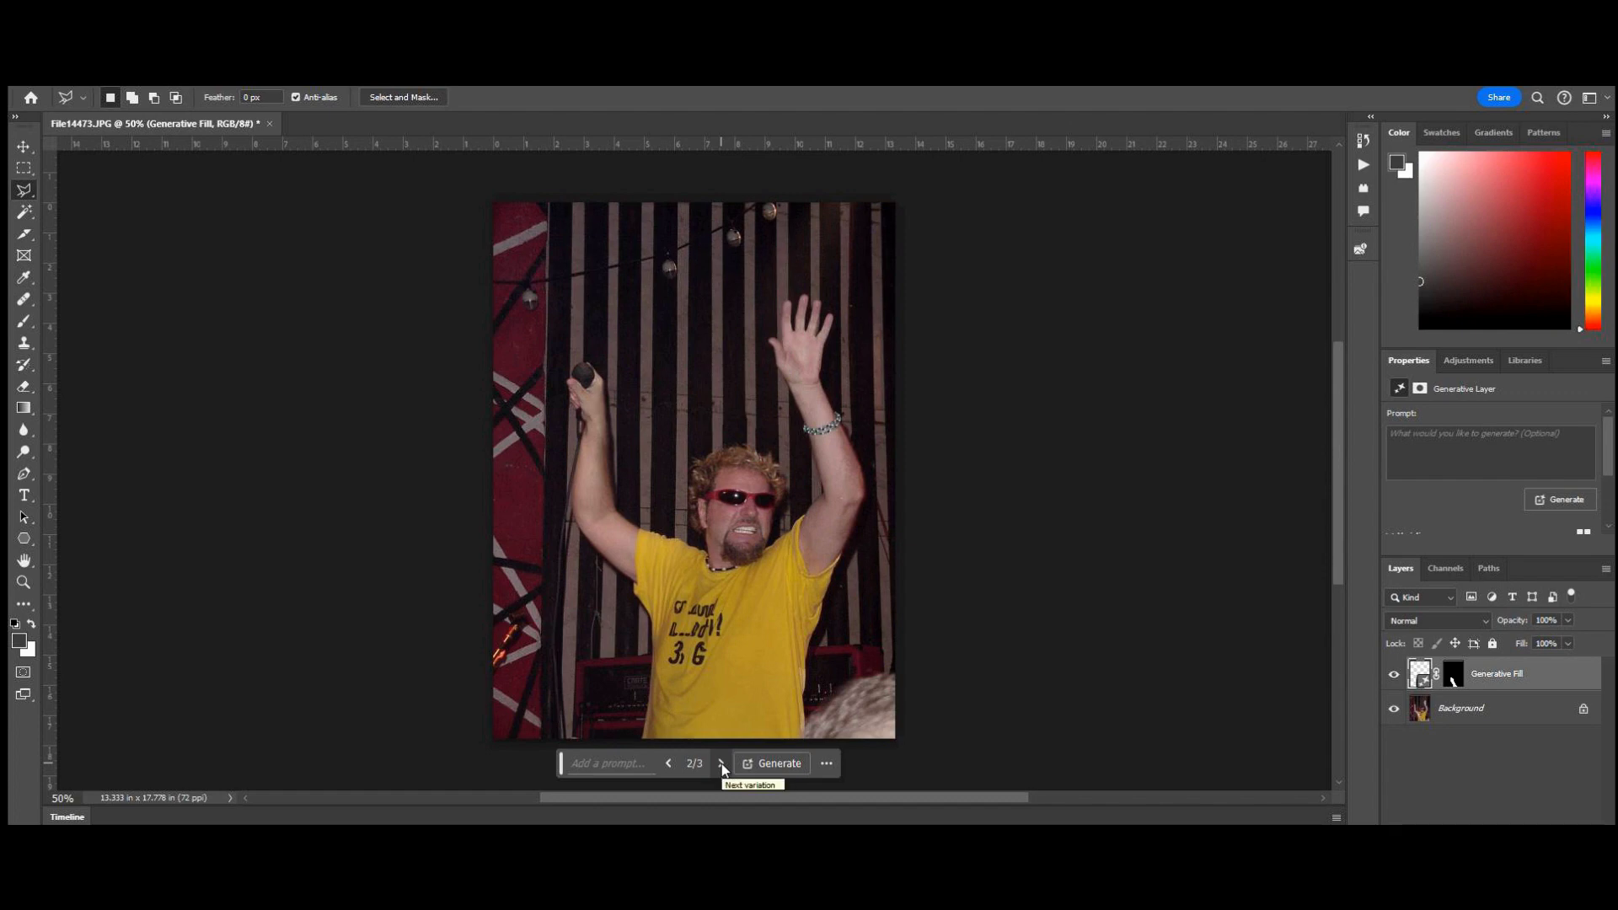
pyautogui.click(722, 764)
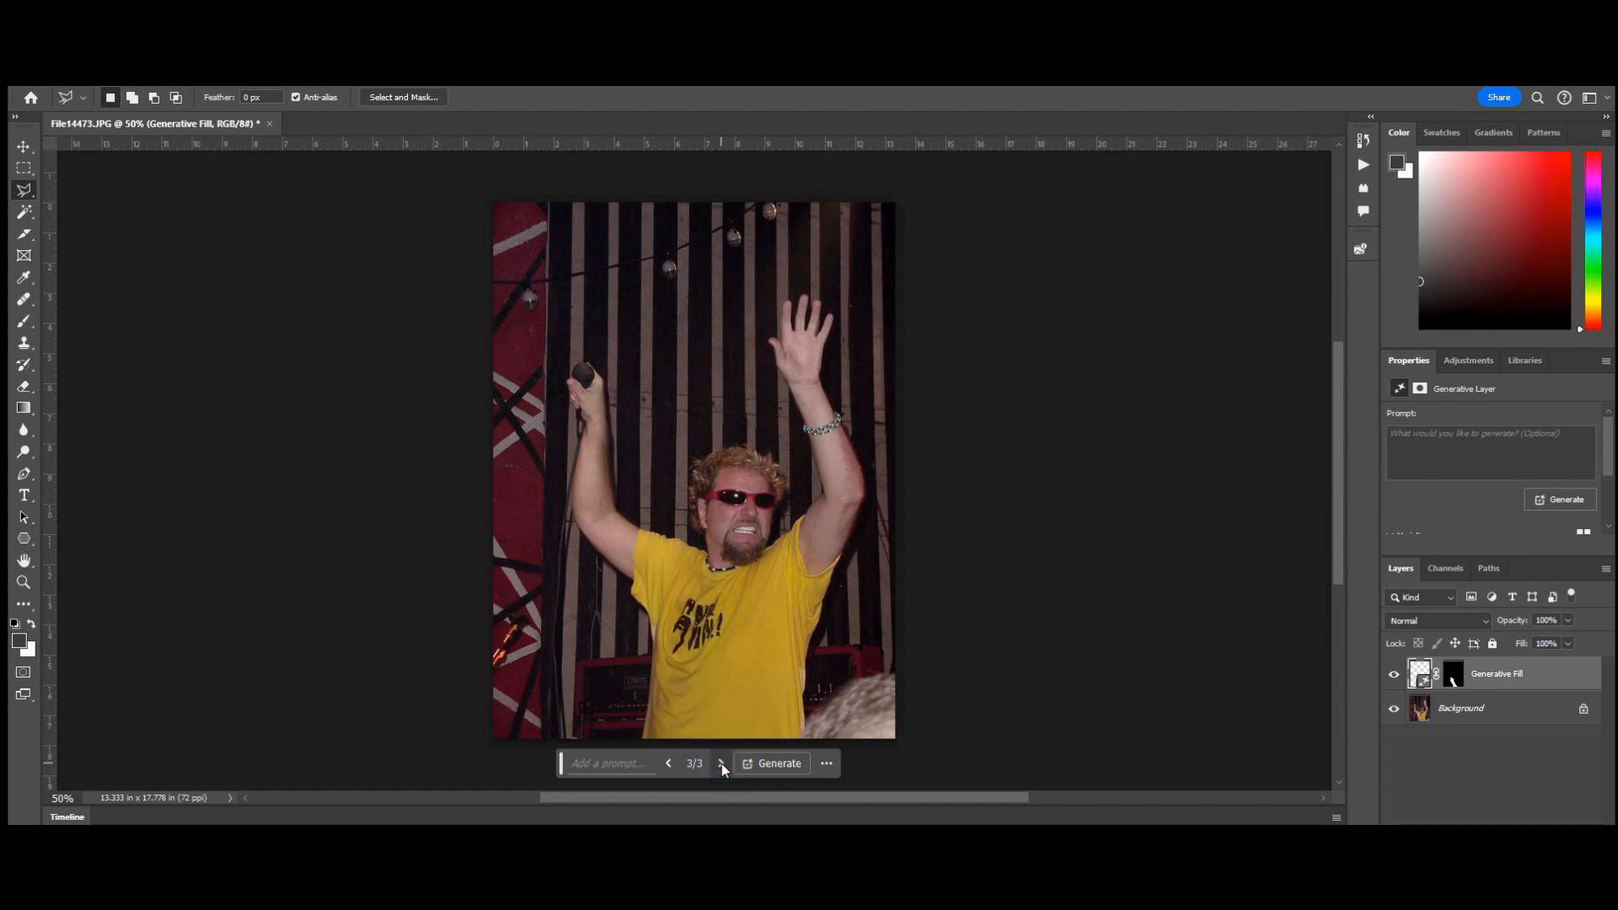
pyautogui.click(670, 763)
pyautogui.click(669, 761)
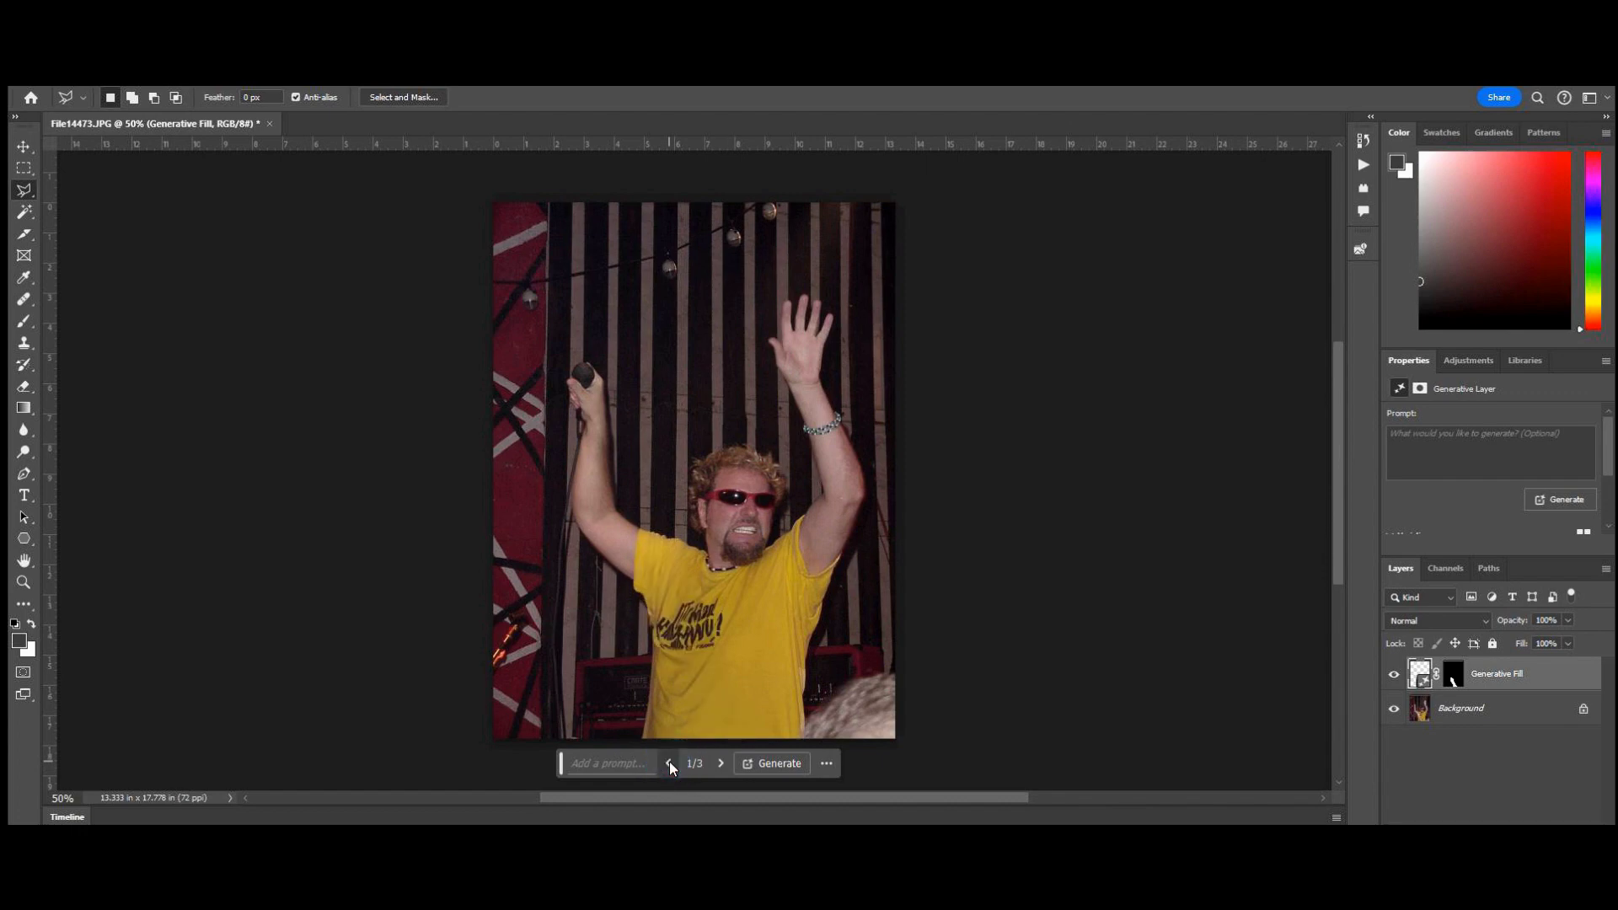
# - Select the Generative Fill and Background layers and merge them into a single layer
pyautogui.click(1540, 710)
pyautogui.click(1543, 670)
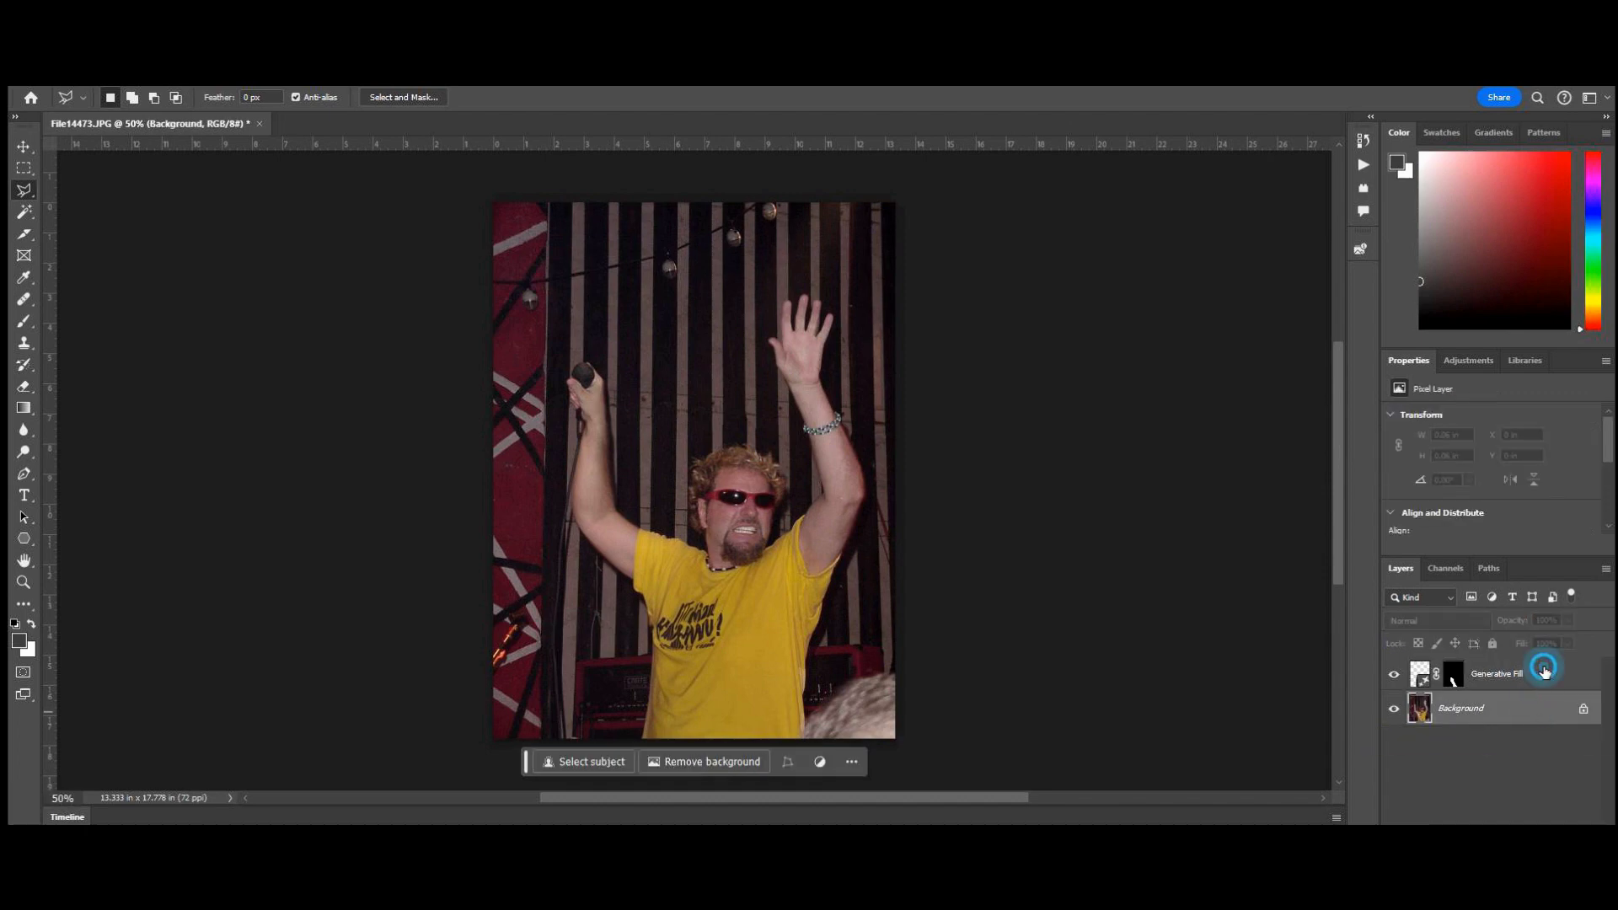
pyautogui.keyDown('shift'); pyautogui.click(1548, 716); pyautogui.keyUp('shift')
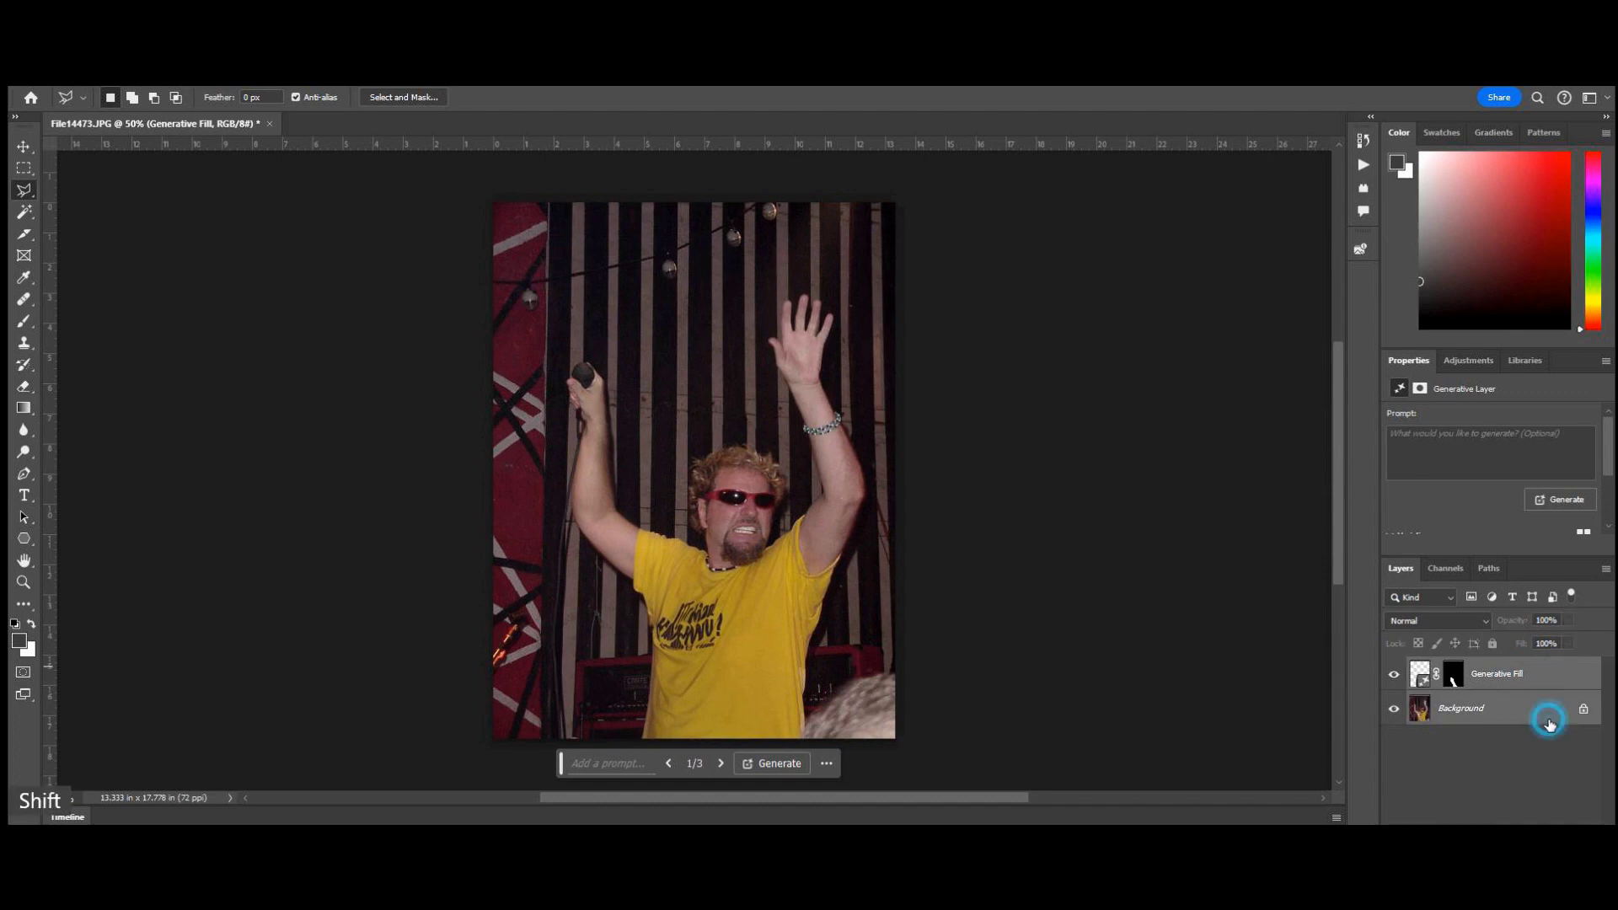
pyautogui.rightClick(1550, 710)
pyautogui.click(1549, 745)
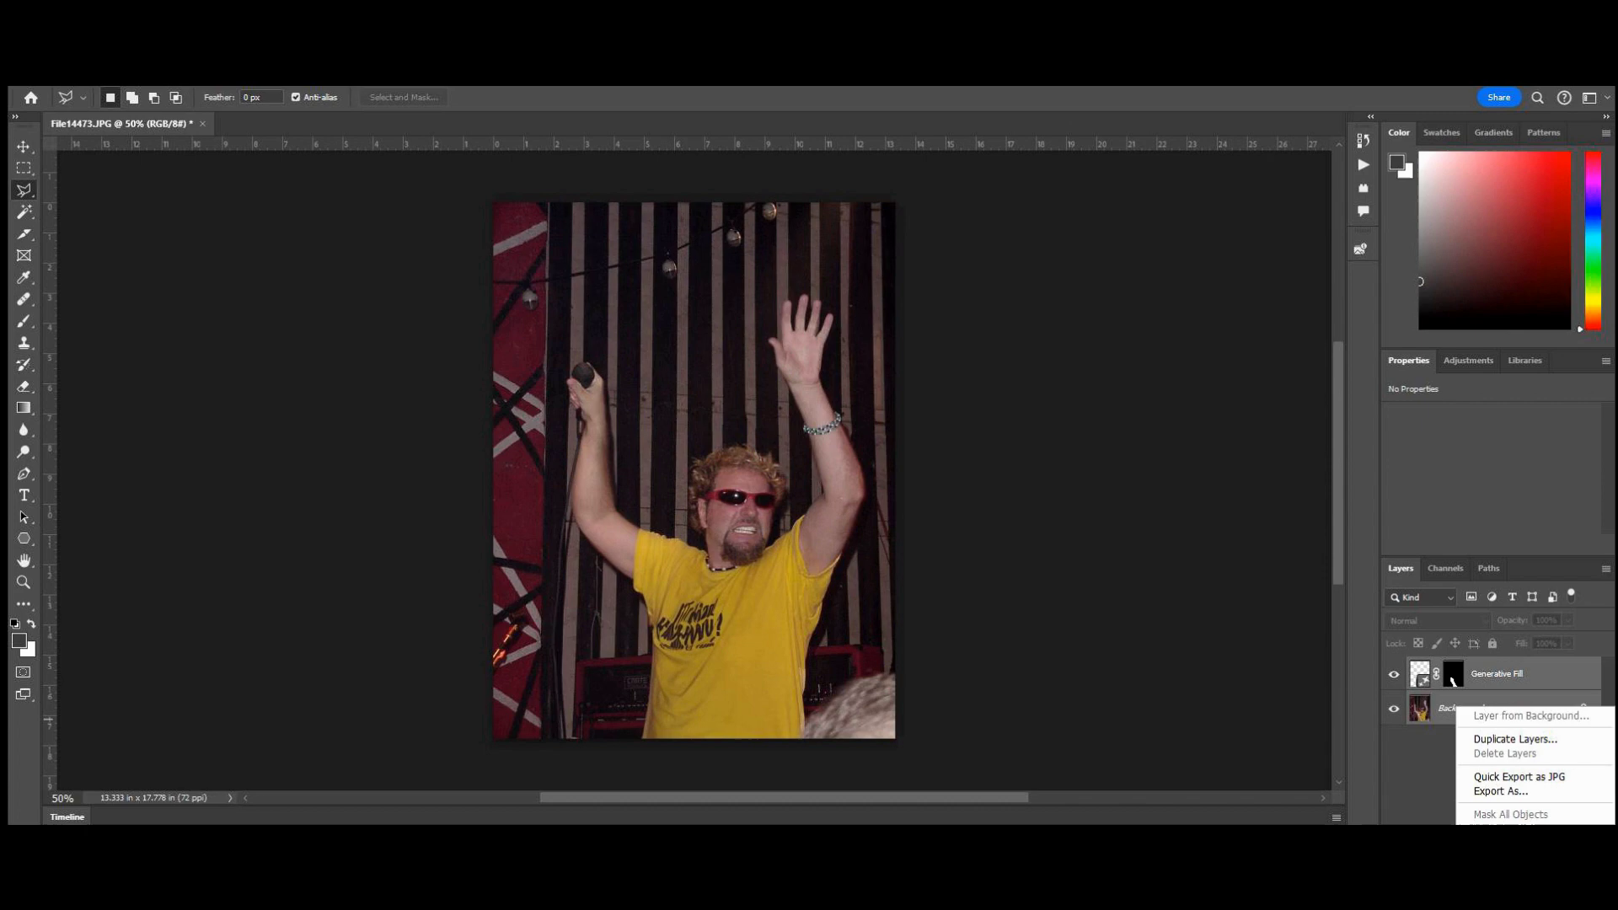
pyautogui.click(1505, 753)
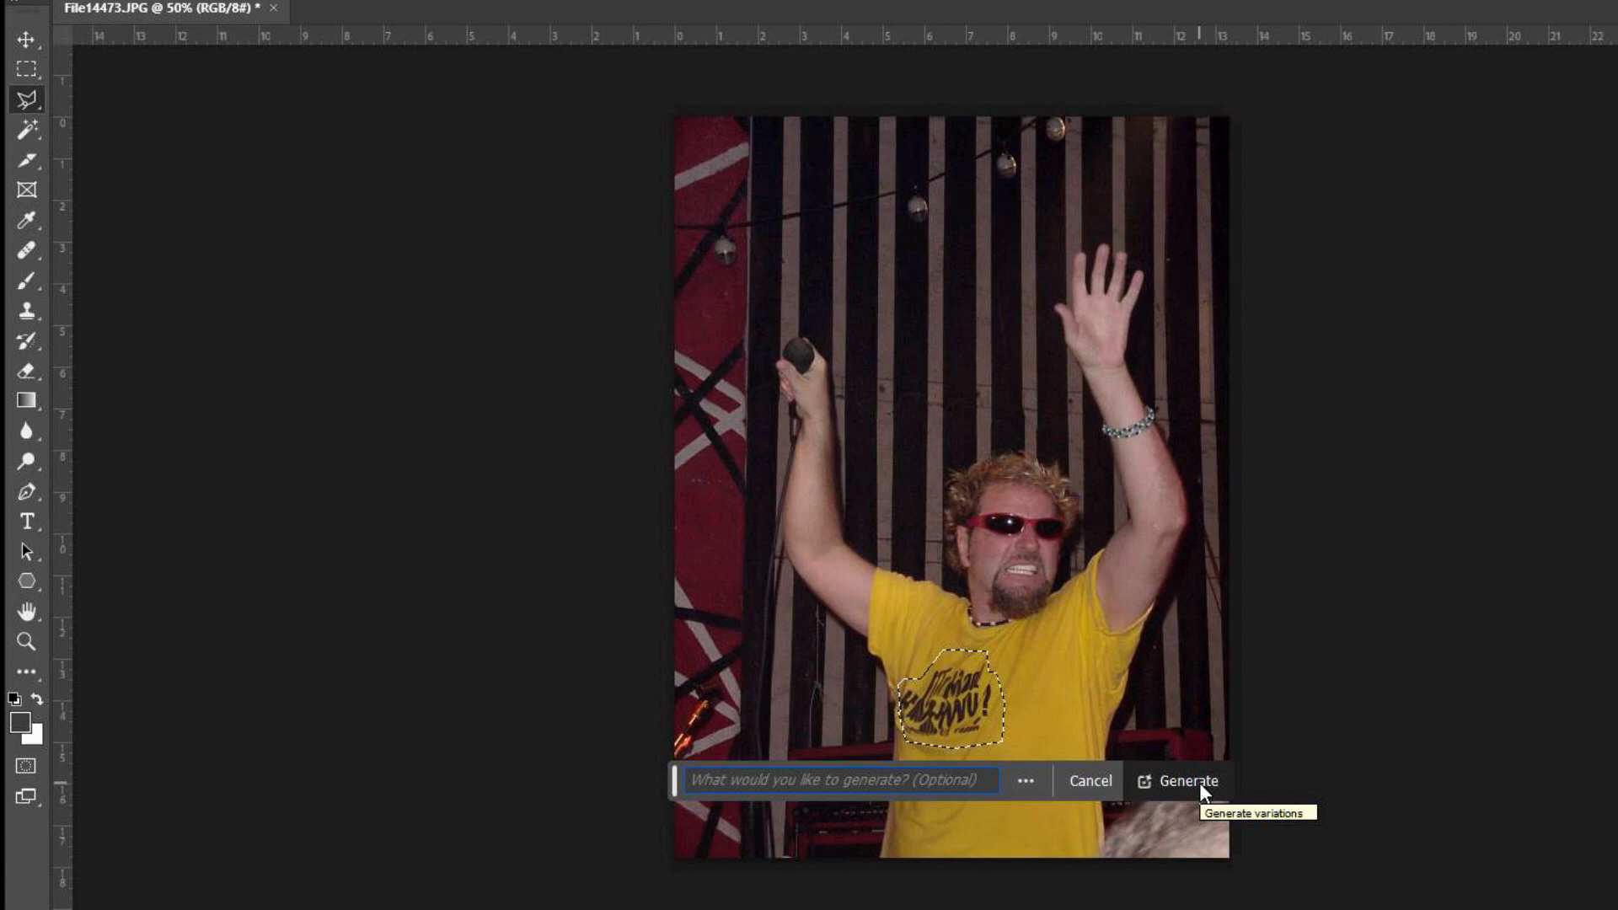
# - Generate plain yellow fabric over the shirt graphic and keep variation 2/3
pyautogui.click(1199, 782)
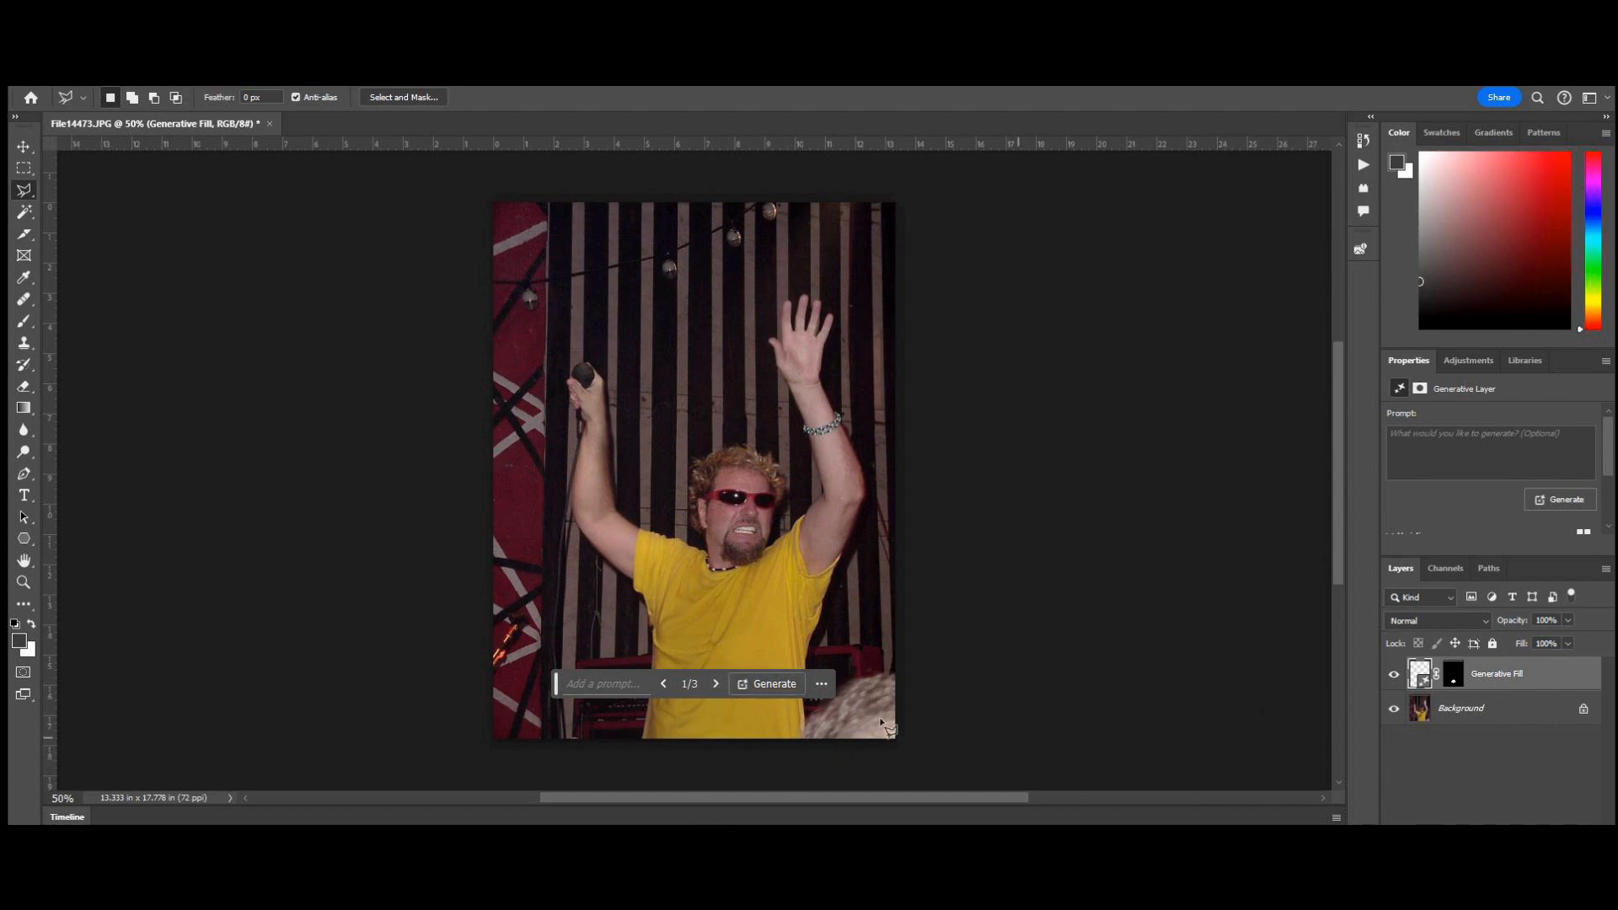
pyautogui.click(715, 684)
pyautogui.click(713, 684)
pyautogui.click(714, 684)
pyautogui.click(715, 684)
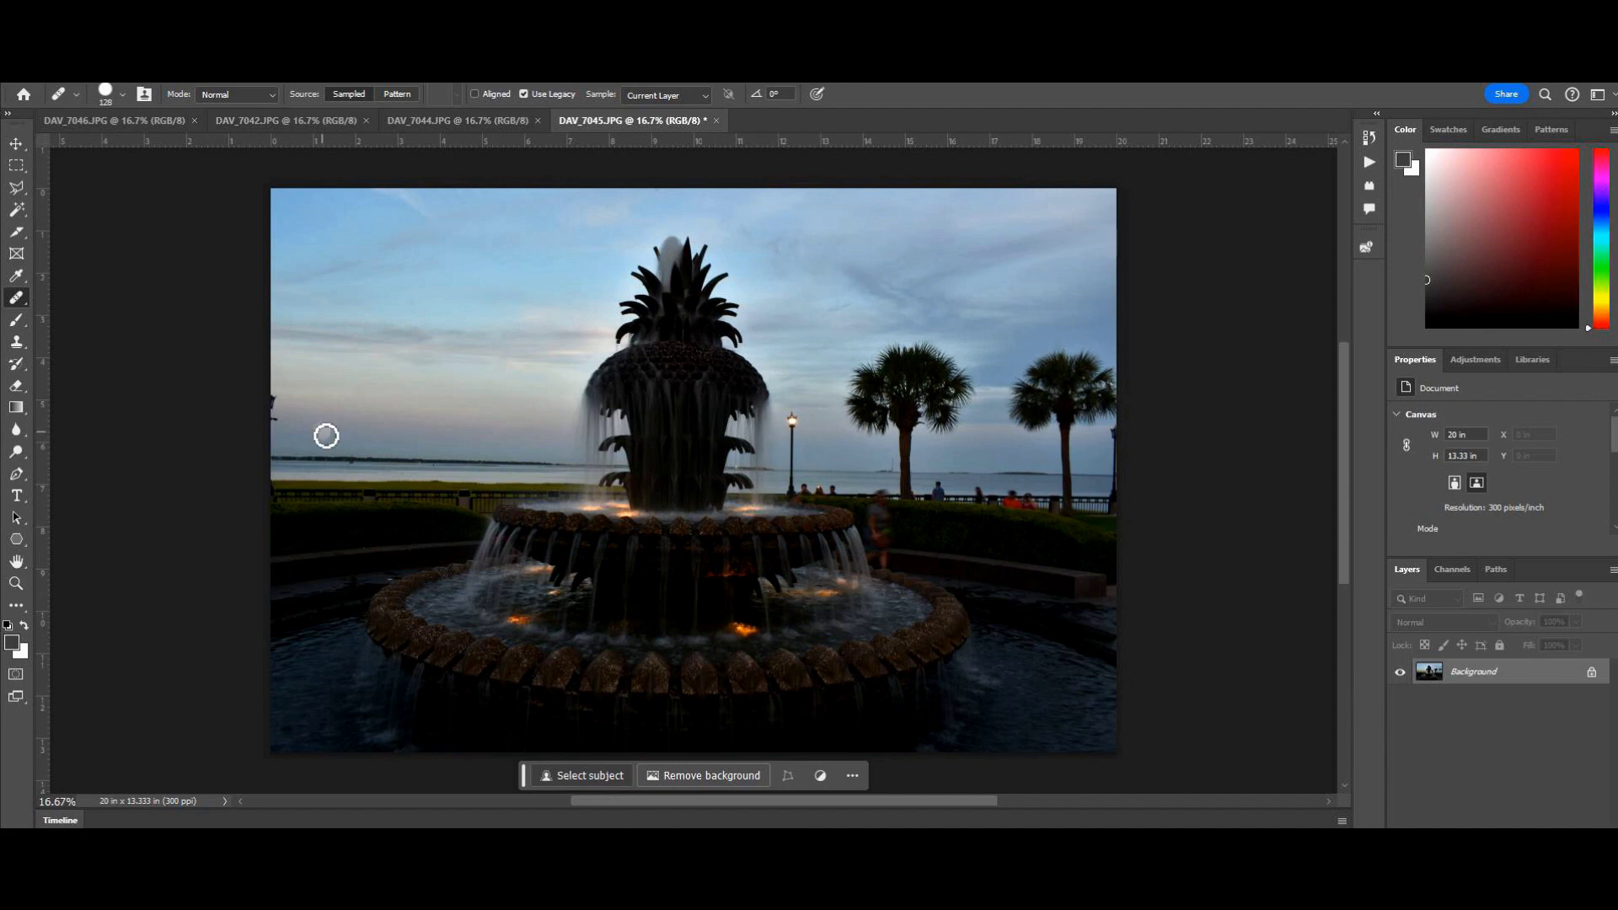
# - With the Polygonal Lasso, trace up the left side and over the head of the person by the fountain
pyautogui.click(16, 187)
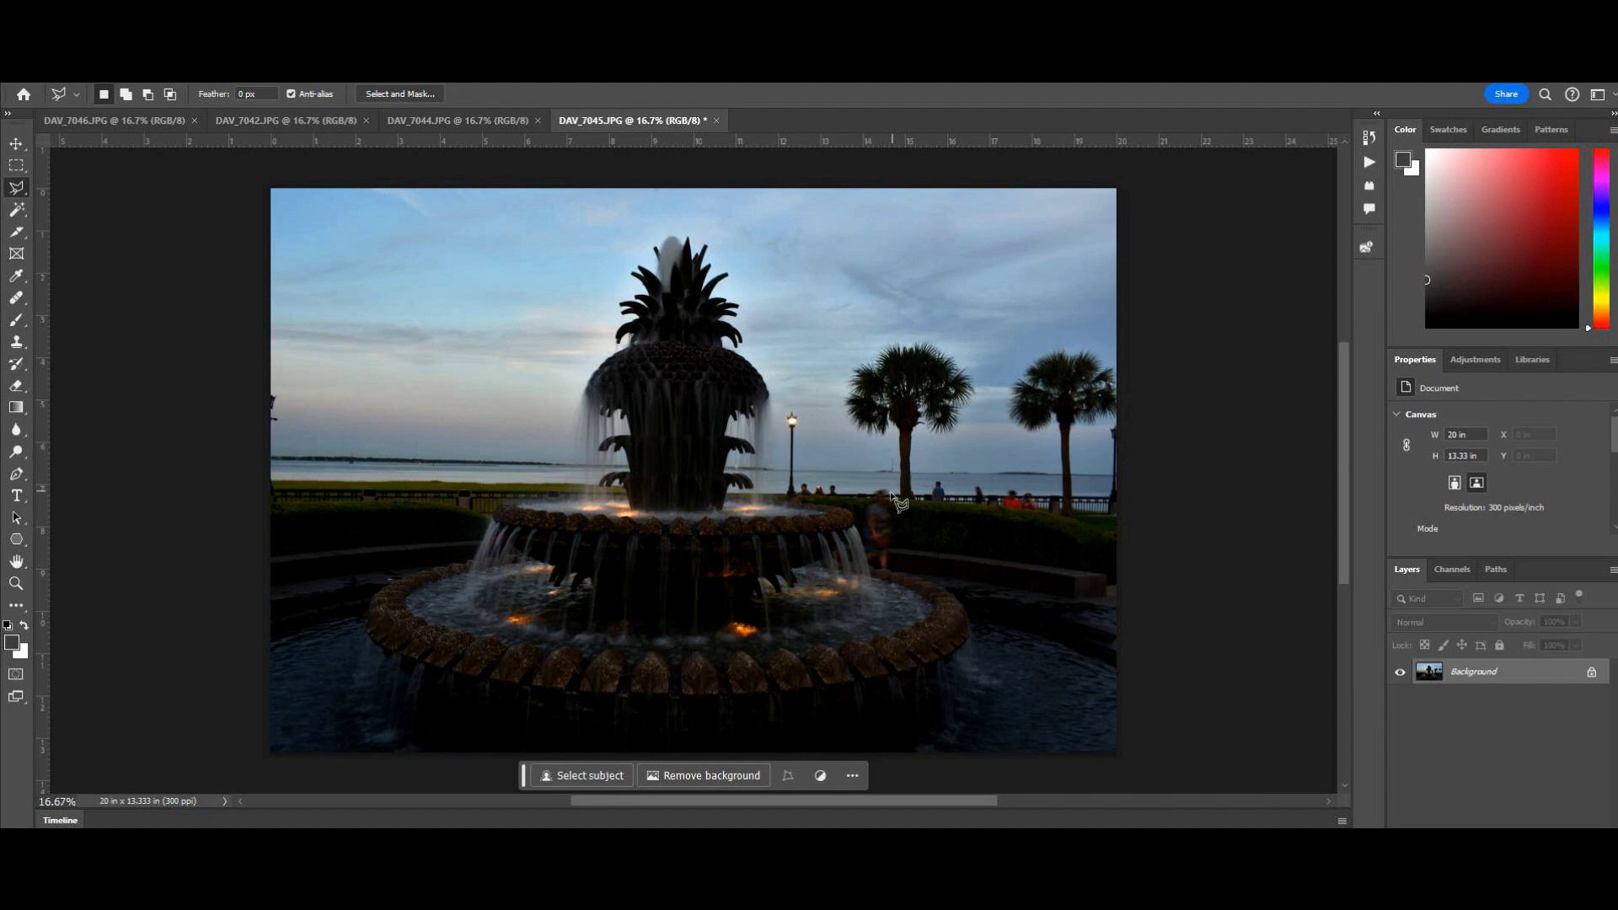
pyautogui.click(876, 572)
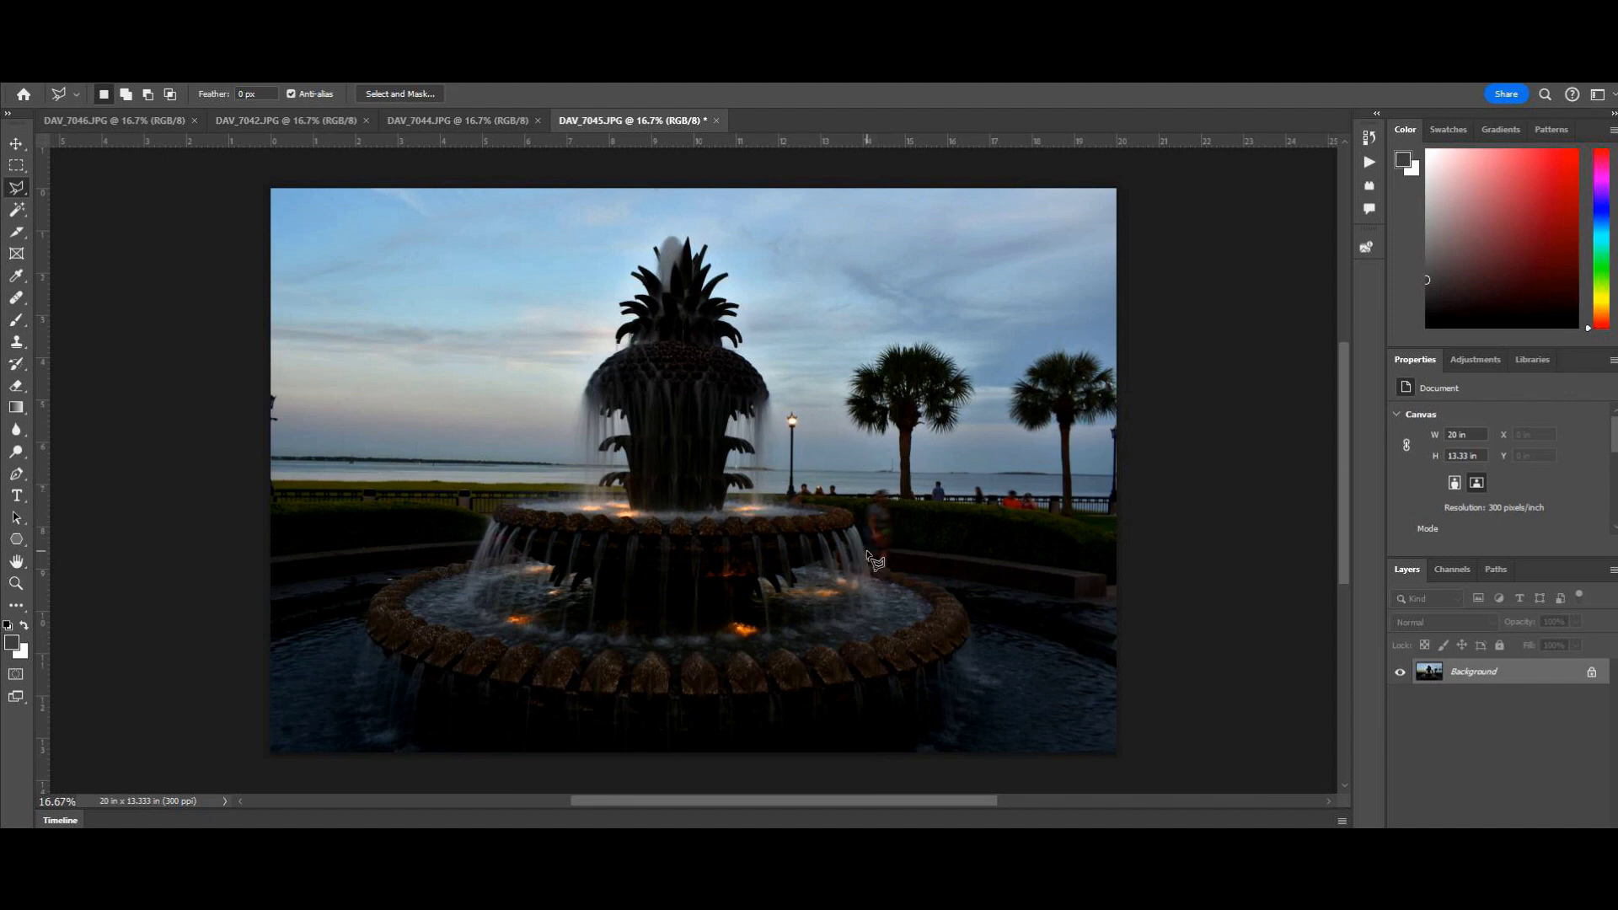
pyautogui.click(866, 548)
pyautogui.click(865, 537)
pyautogui.click(863, 519)
pyautogui.click(865, 507)
pyautogui.click(869, 493)
pyautogui.click(879, 485)
pyautogui.click(889, 490)
# - Continue the outline down the person's right side and along the feet to close it
pyautogui.click(895, 507)
pyautogui.click(896, 523)
pyautogui.click(899, 537)
pyautogui.click(896, 549)
pyautogui.click(895, 570)
pyautogui.click(880, 570)
pyautogui.click(886, 573)
pyautogui.click(871, 563)
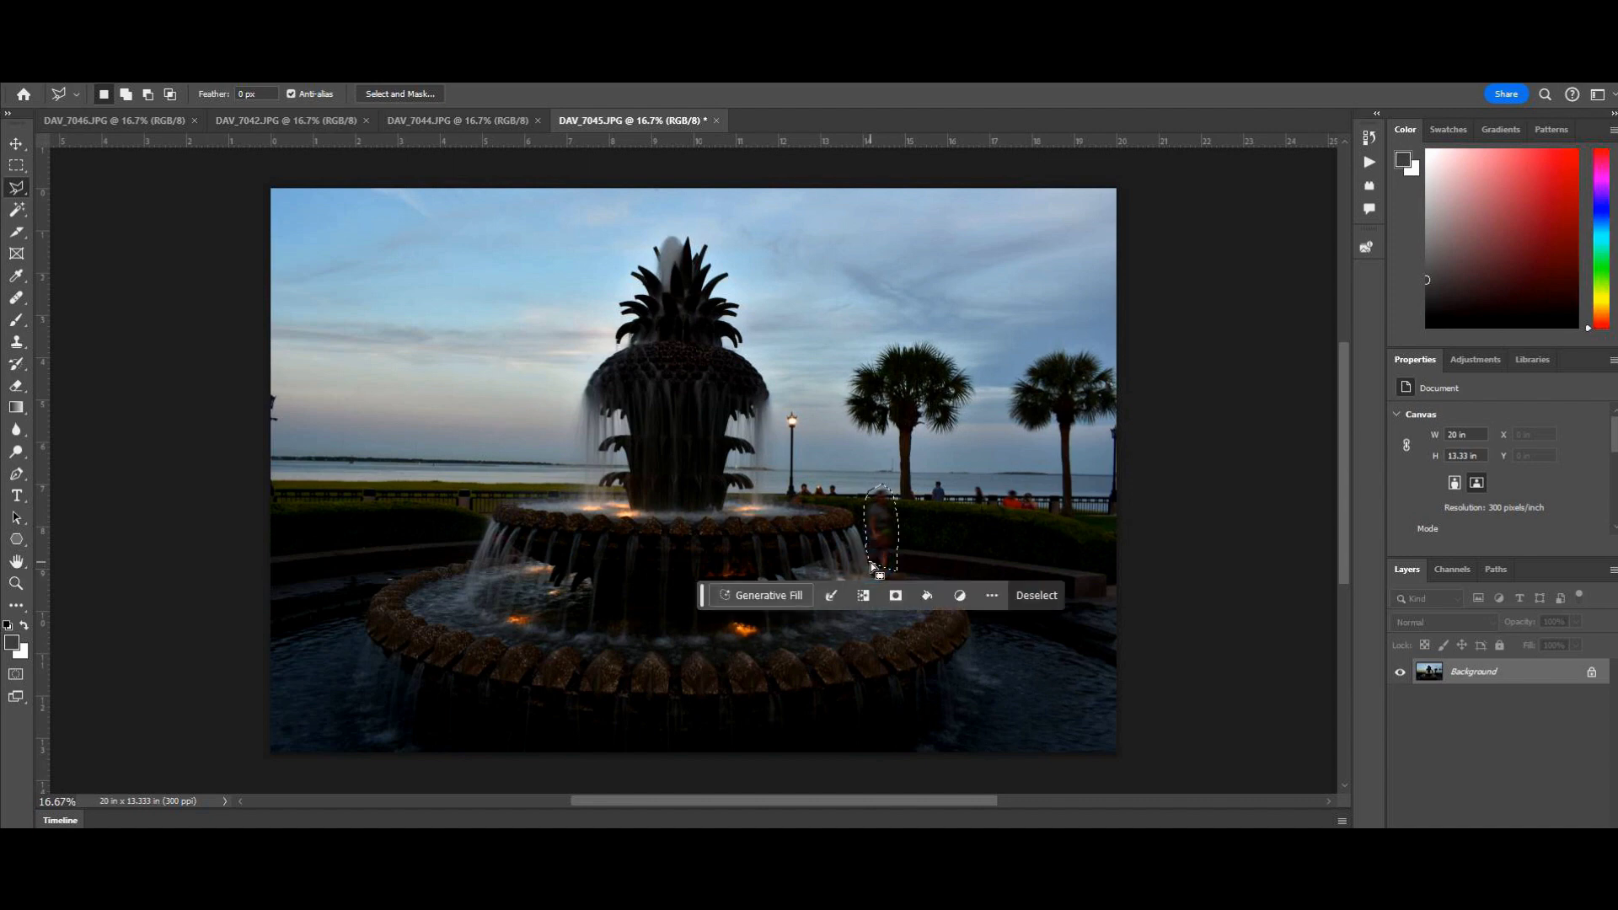
# - Generate hedge and fountain over the person beside the fountain and keep variation 3/3
pyautogui.click(782, 596)
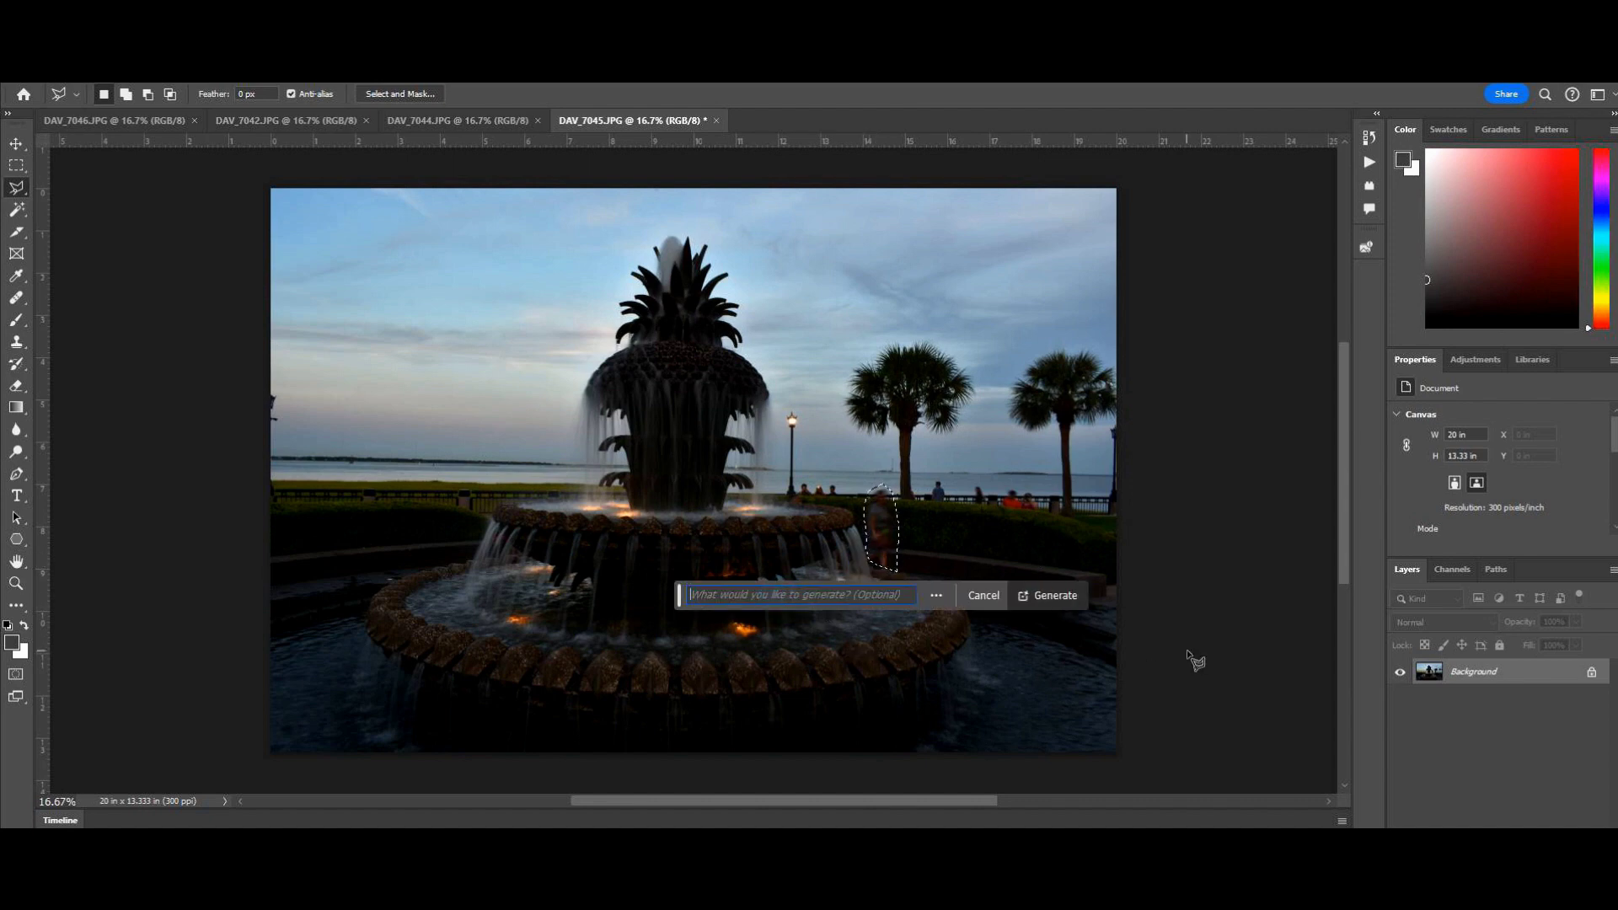
pyautogui.click(1050, 599)
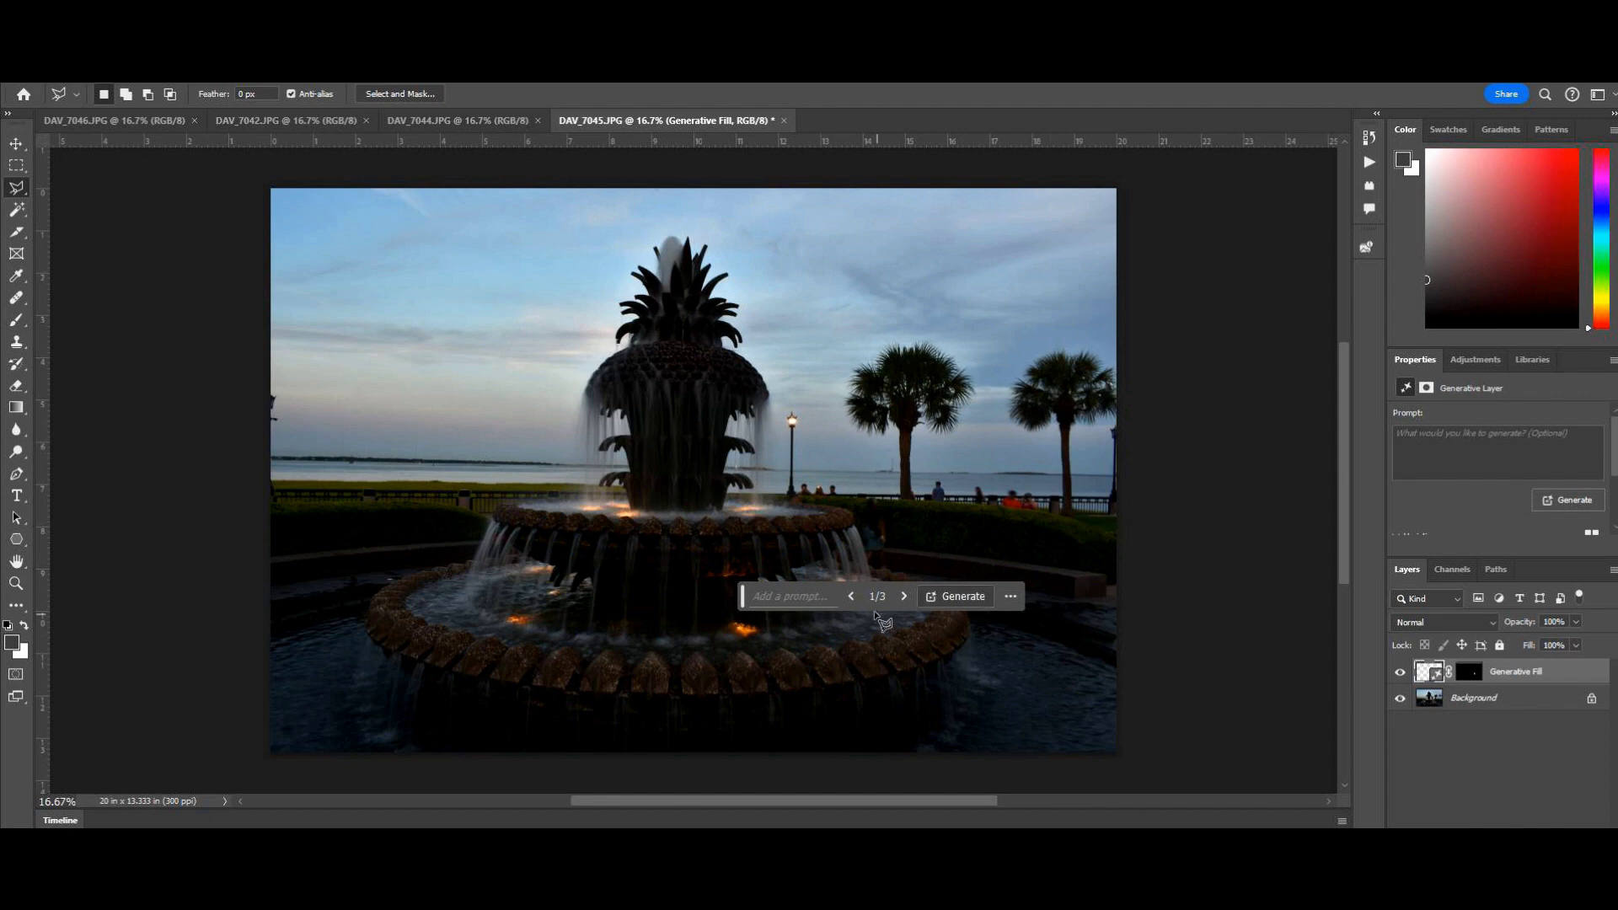
pyautogui.click(904, 595)
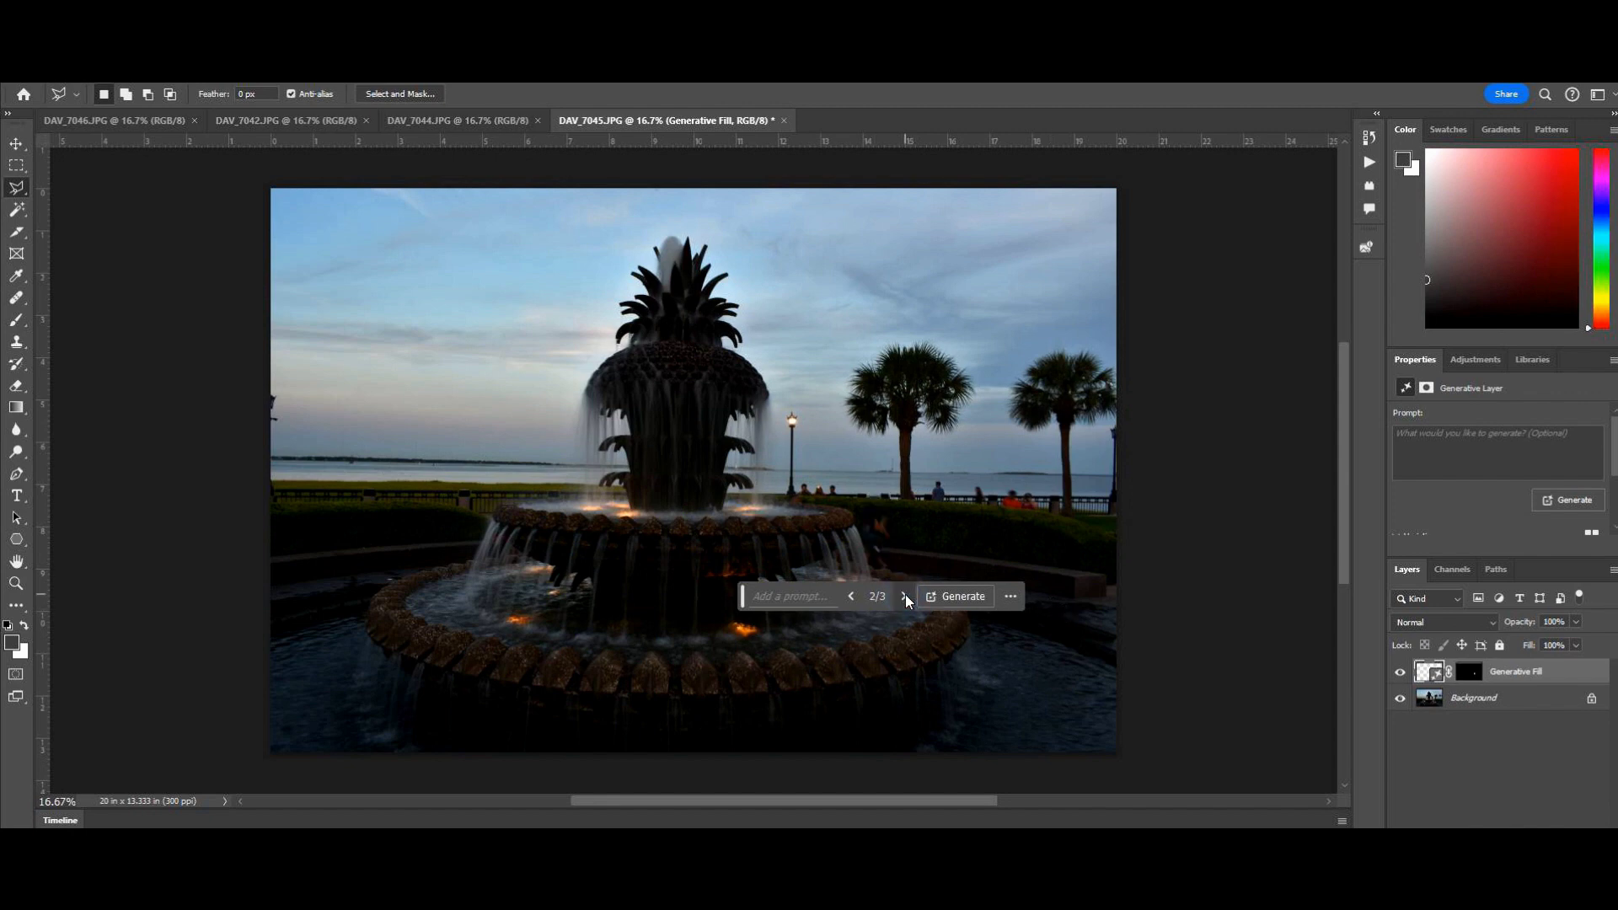
pyautogui.click(905, 596)
pyautogui.click(855, 599)
pyautogui.click(904, 597)
# - Merge the Generative Fill layer into the fountain photo's Background layer
pyautogui.keyDown('shift'); pyautogui.click(1543, 708); pyautogui.keyUp('shift')
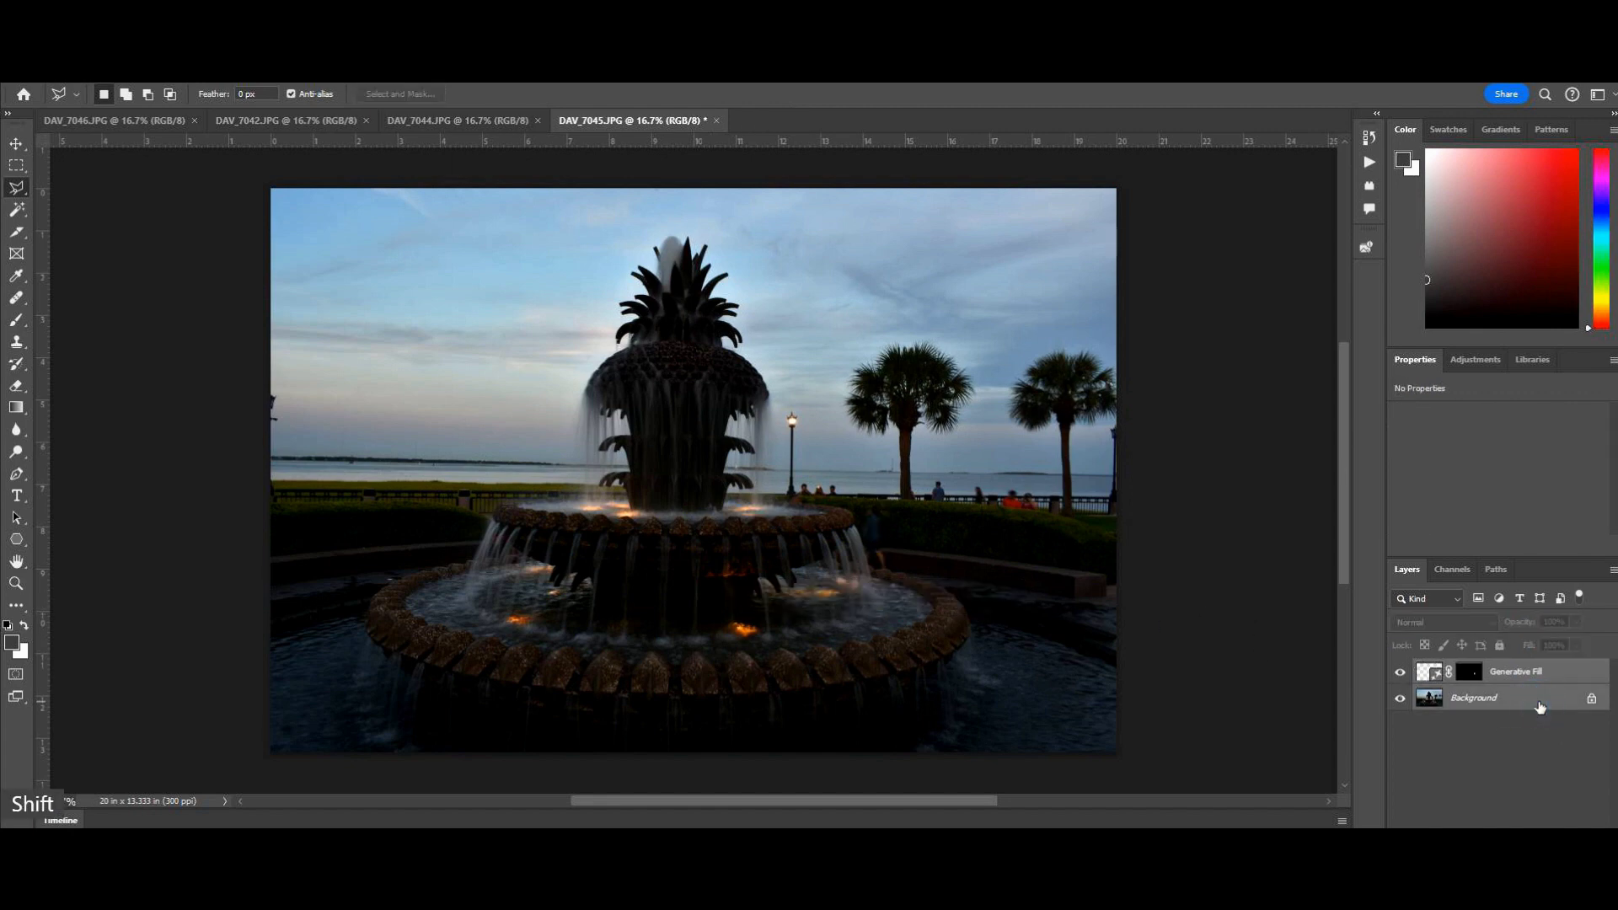
pyautogui.rightClick(1540, 704)
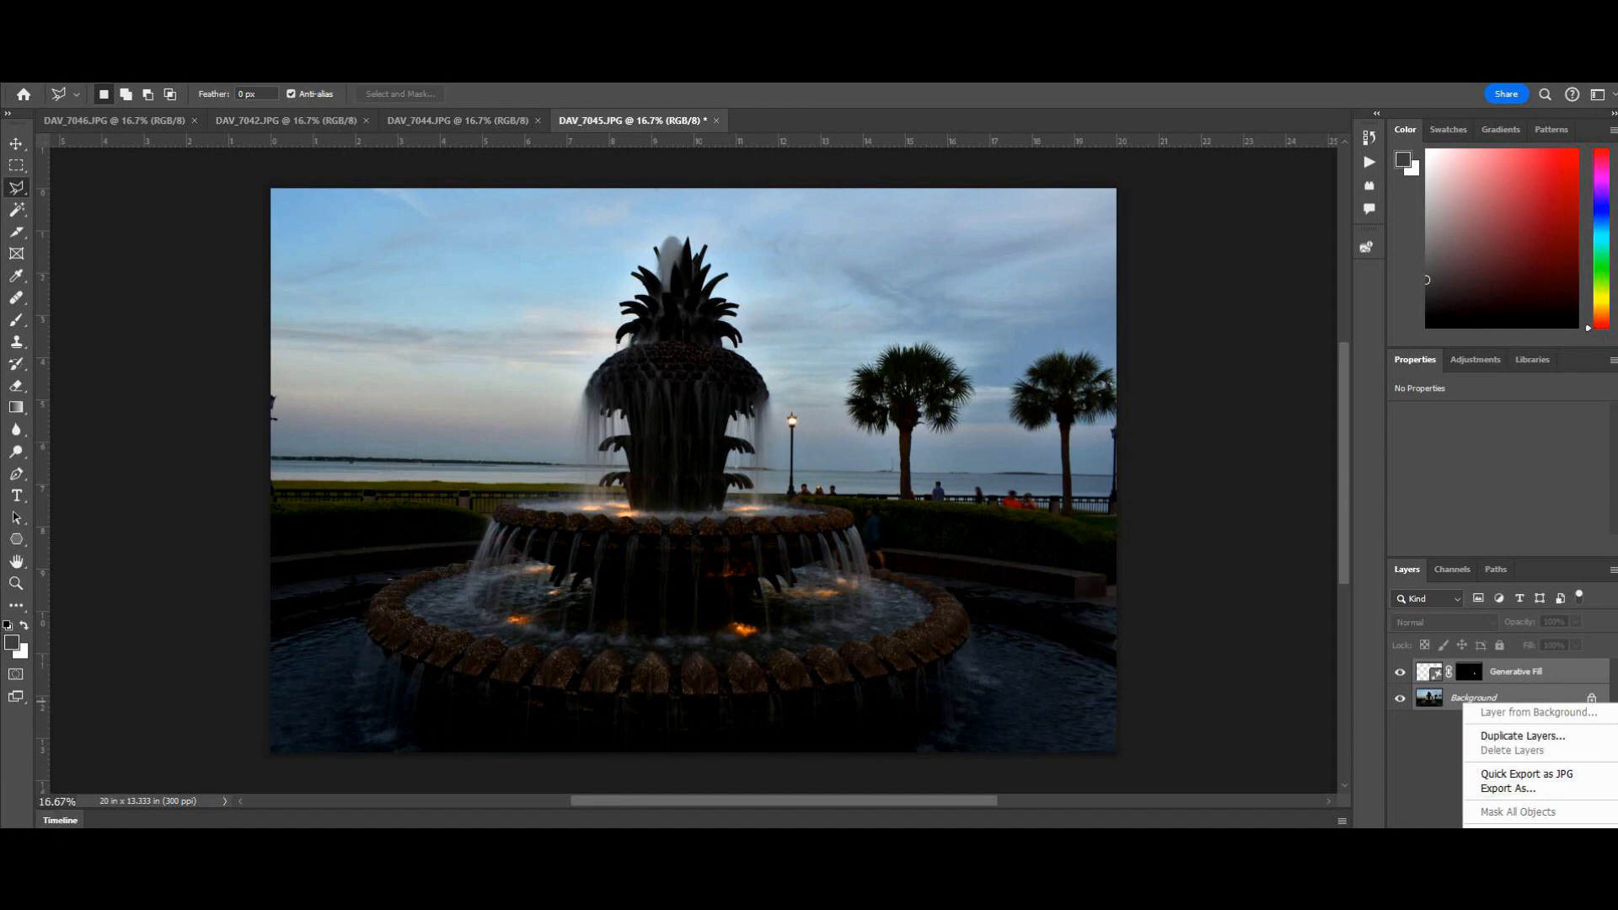
pyautogui.click(1512, 750)
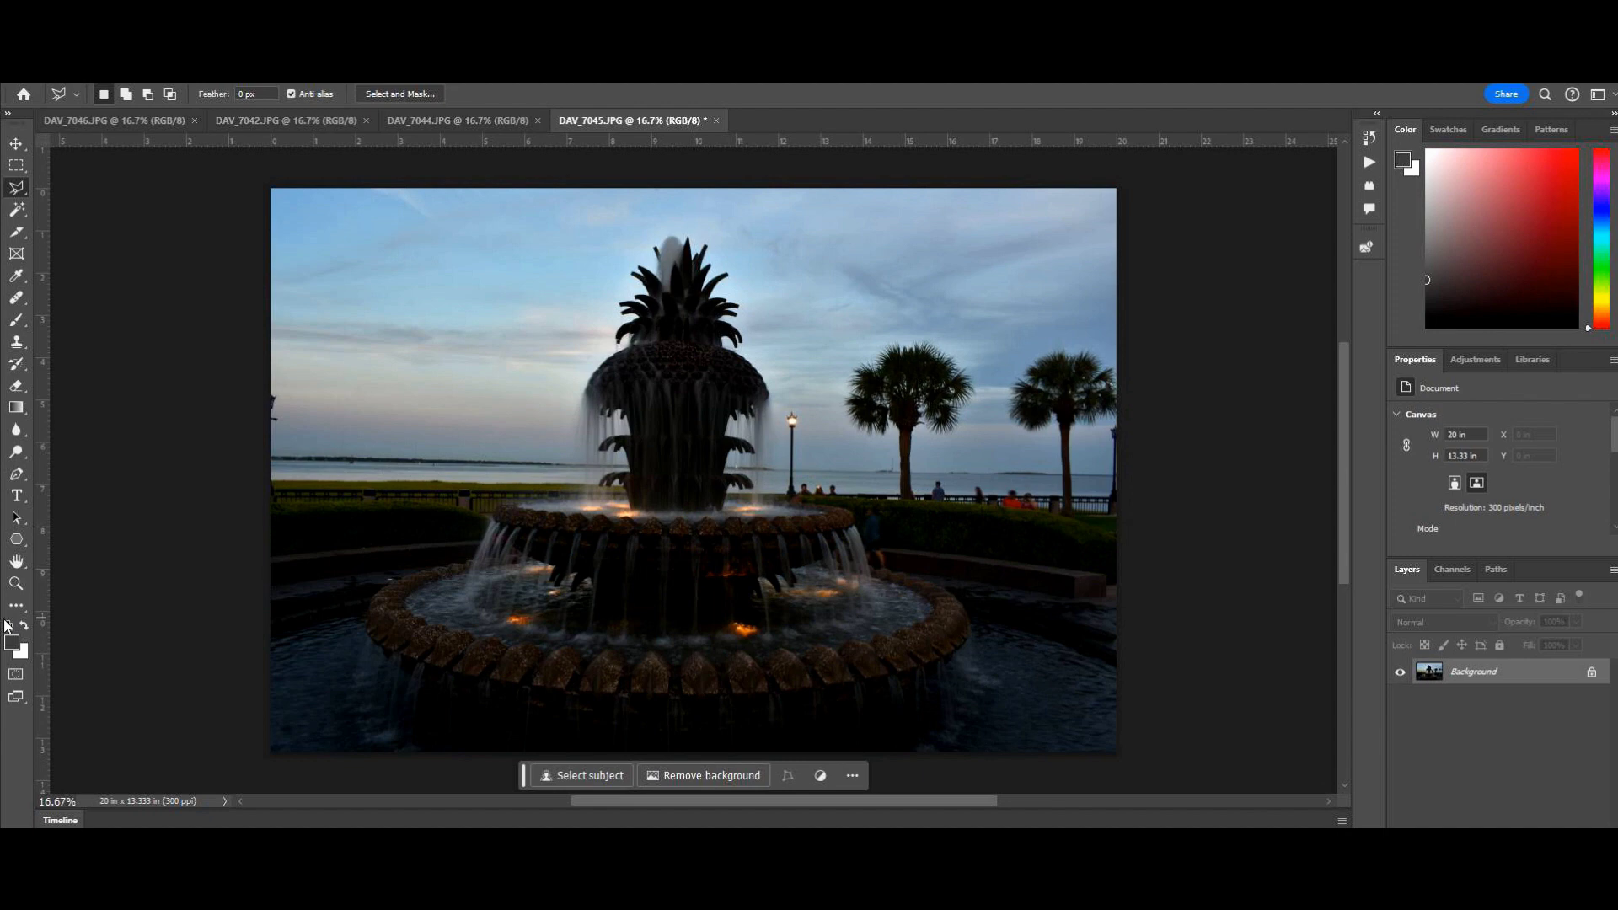
pyautogui.click(16, 583)
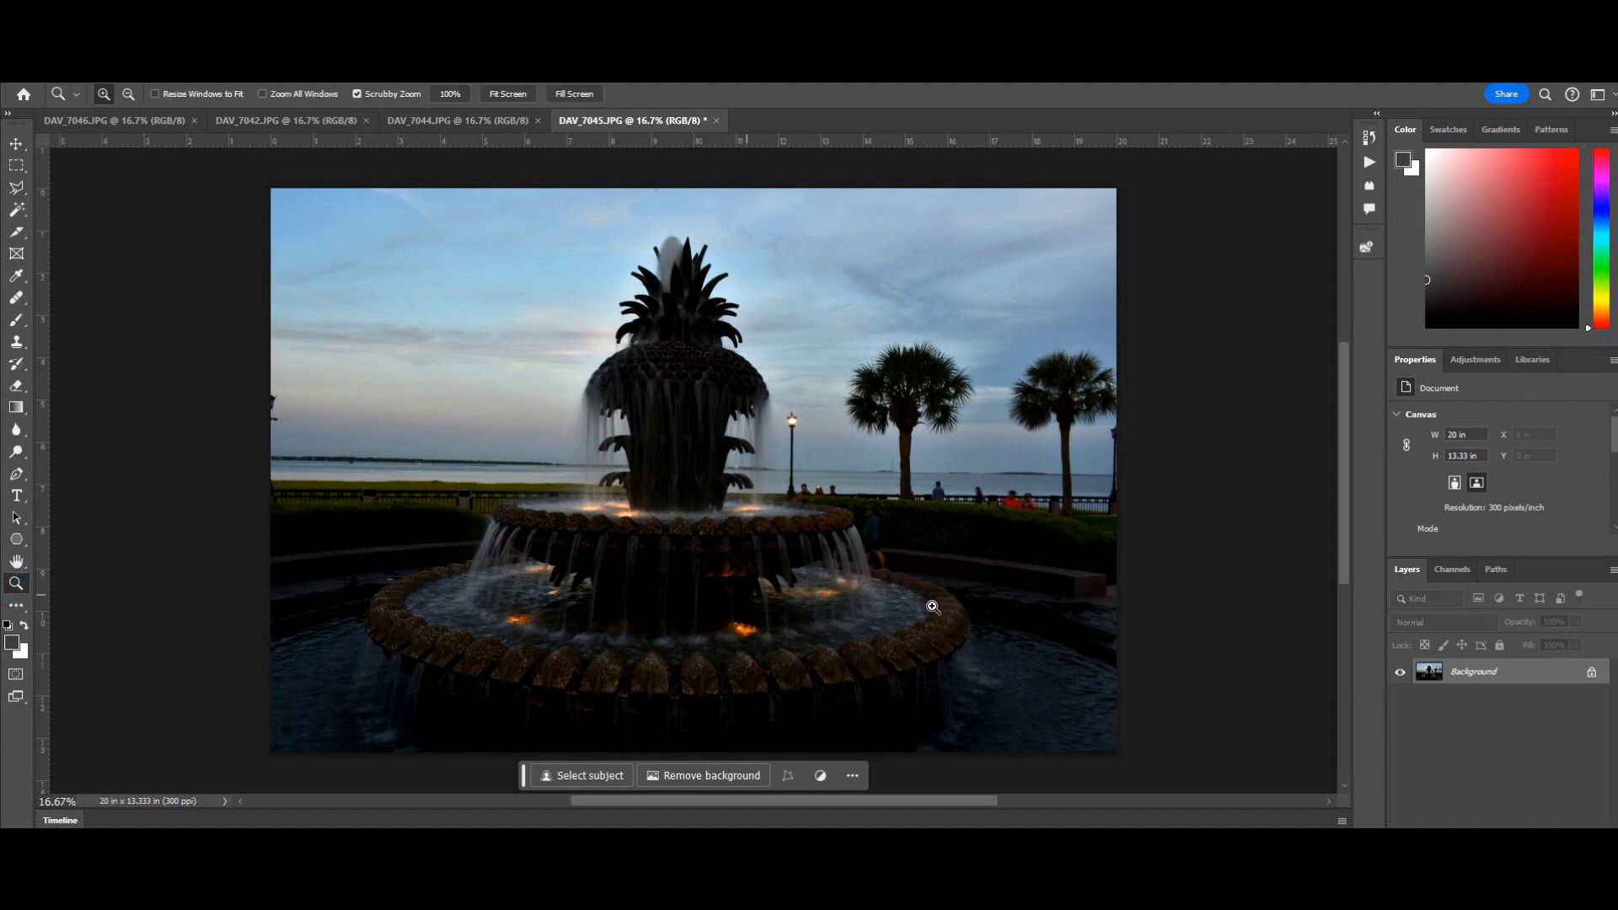
# - Zoom to 50% at the fountain rim and start a lasso outline around the dim figure
pyautogui.moveTo(870, 553); pyautogui.dragTo(870, 553)
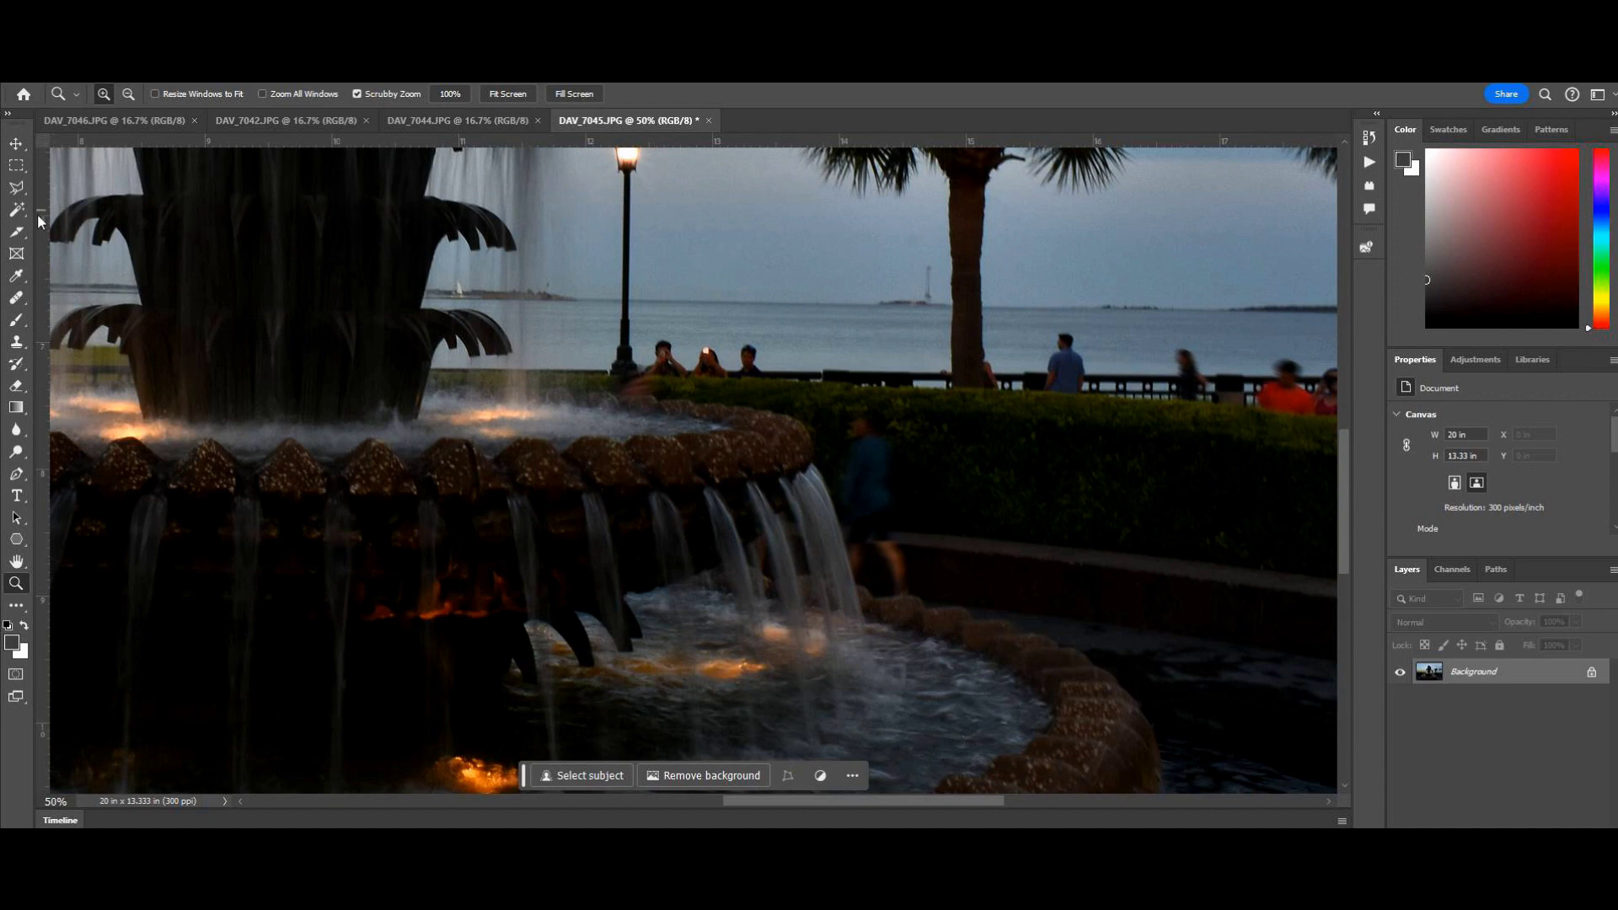
pyautogui.click(16, 187)
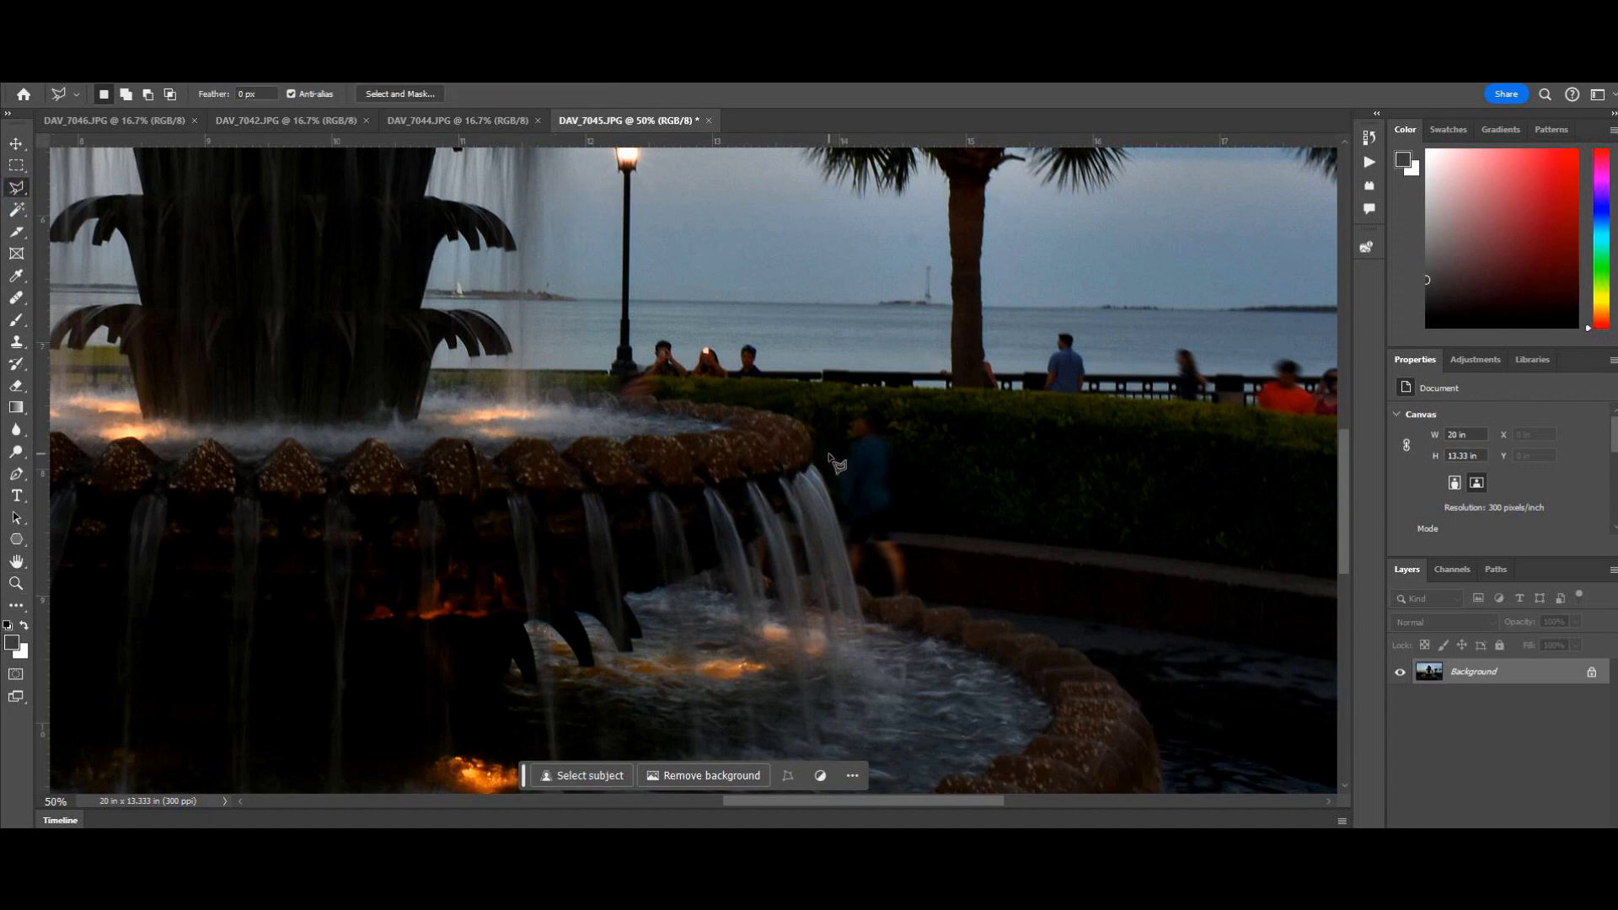
pyautogui.moveTo(828, 454); pyautogui.dragTo(835, 354)
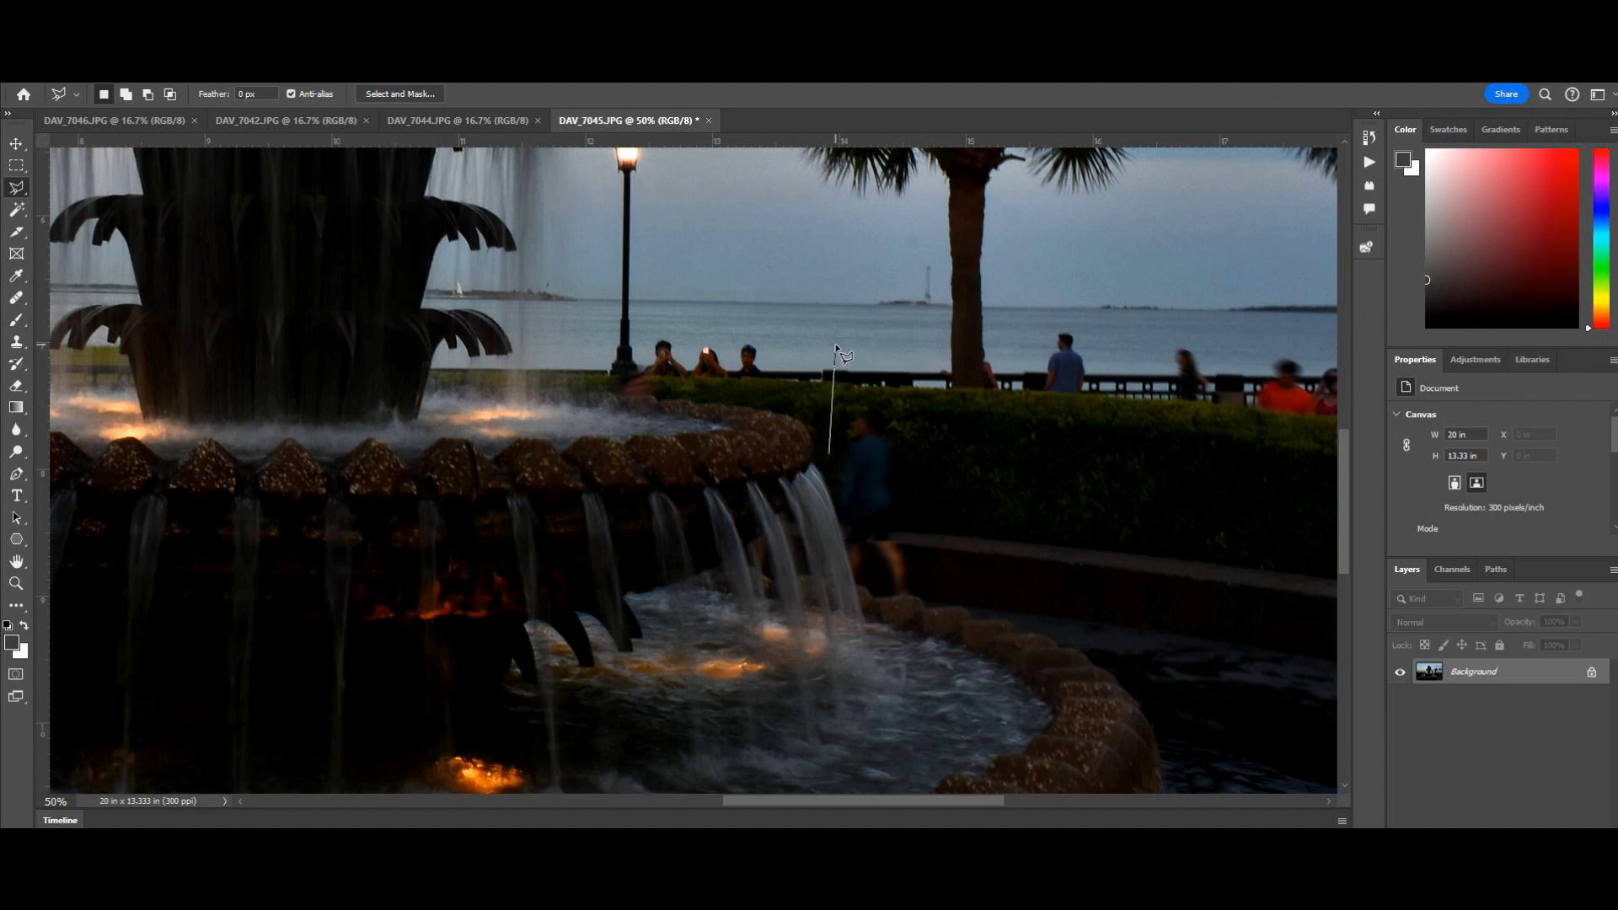
pyautogui.click(835, 392)
pyautogui.click(885, 401)
pyautogui.click(926, 438)
pyautogui.click(918, 587)
# - Close the outline beneath the figure and replace it with a Generative Fill
pyautogui.click(917, 595)
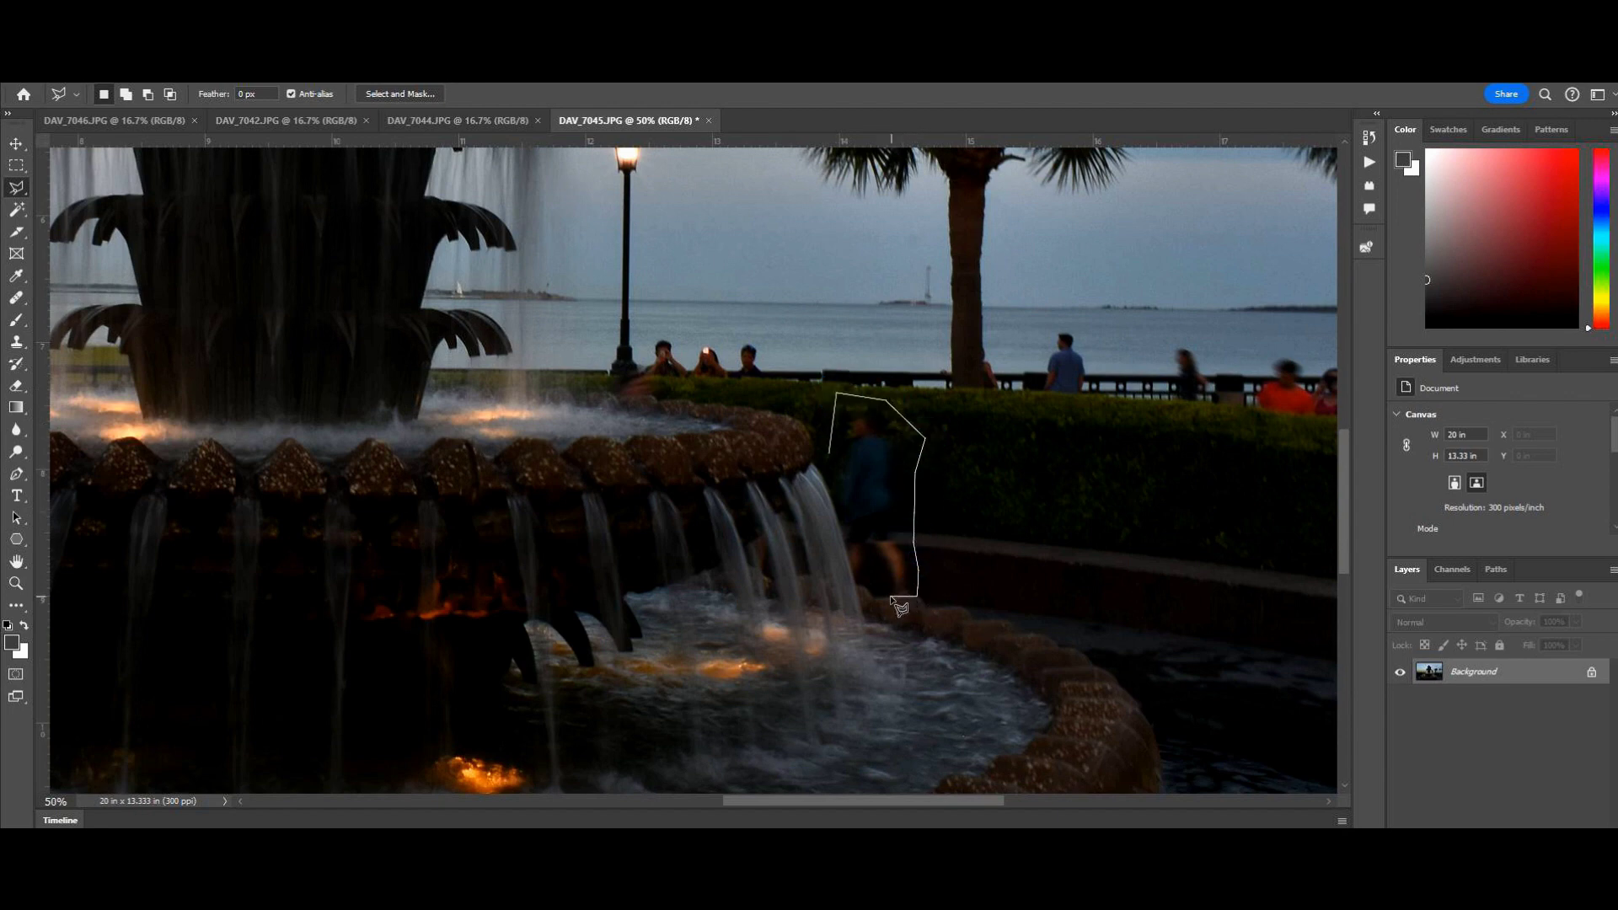
pyautogui.click(889, 596)
pyautogui.click(858, 583)
pyautogui.click(829, 473)
pyautogui.doubleClick(840, 462)
pyautogui.click(754, 622)
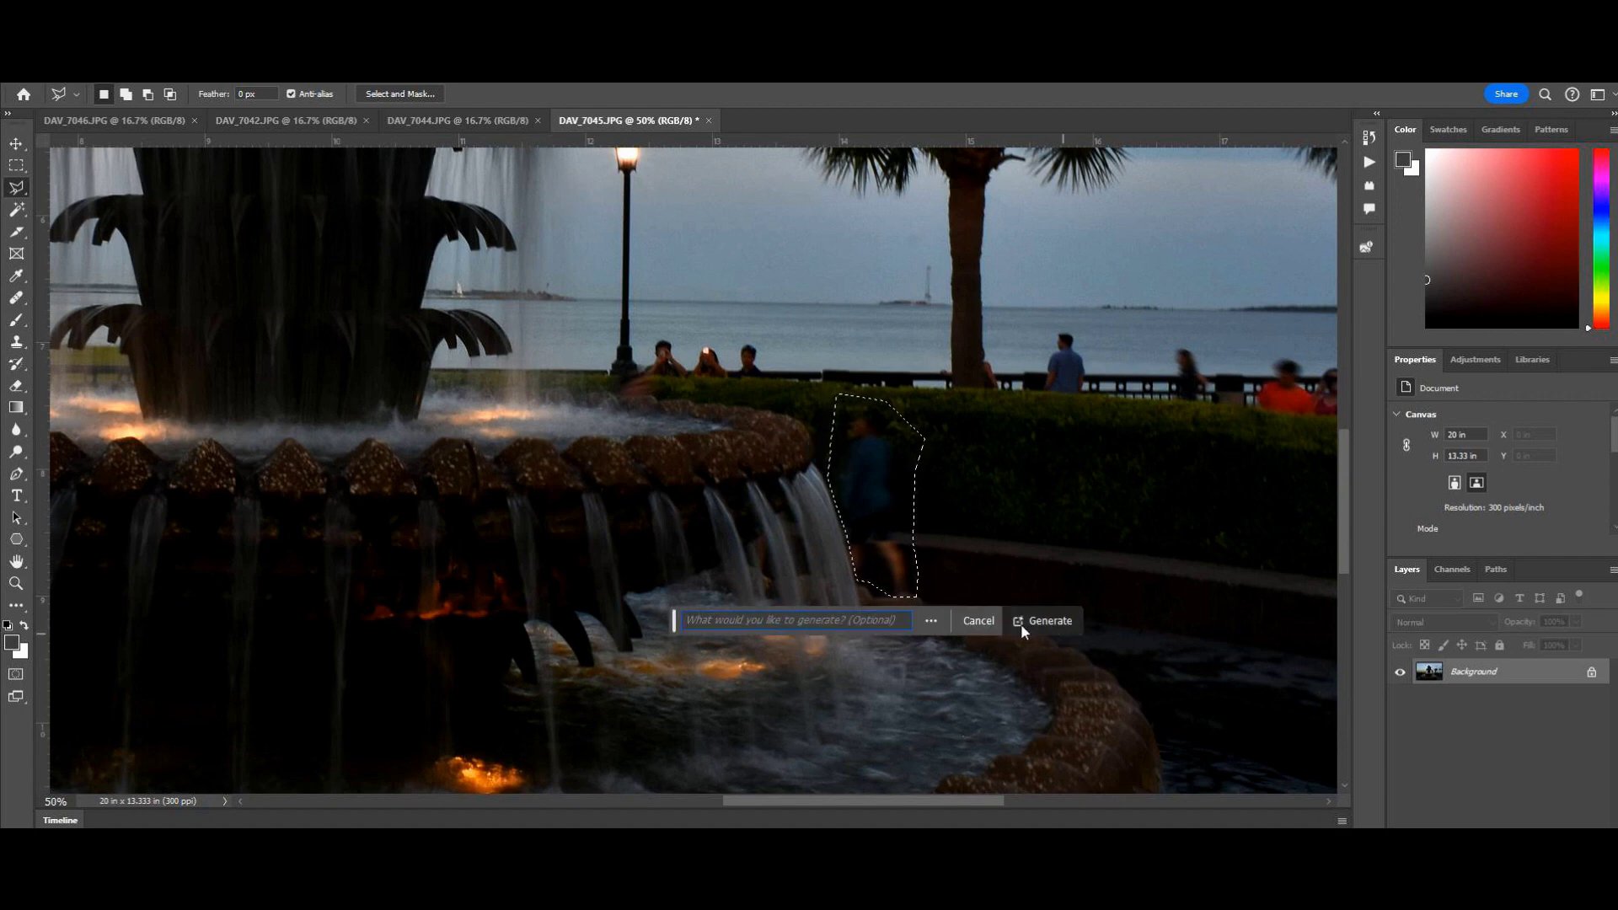
pyautogui.click(1019, 624)
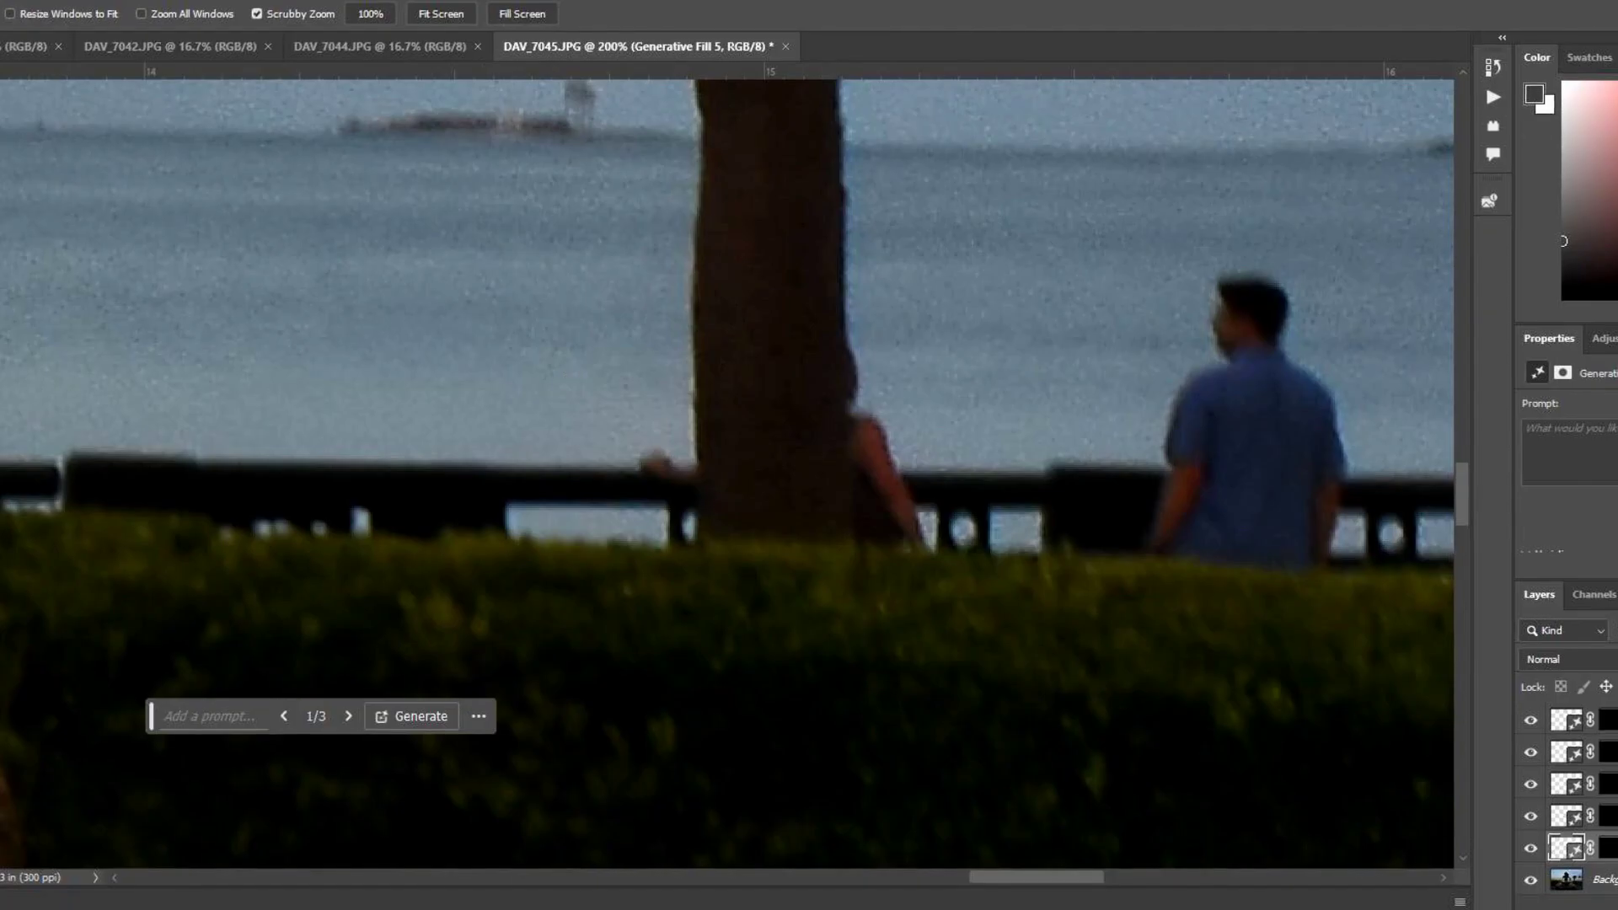
# - Lasso a selection around the man in the blue shirt at the waterfront railing
pyautogui.press('m')
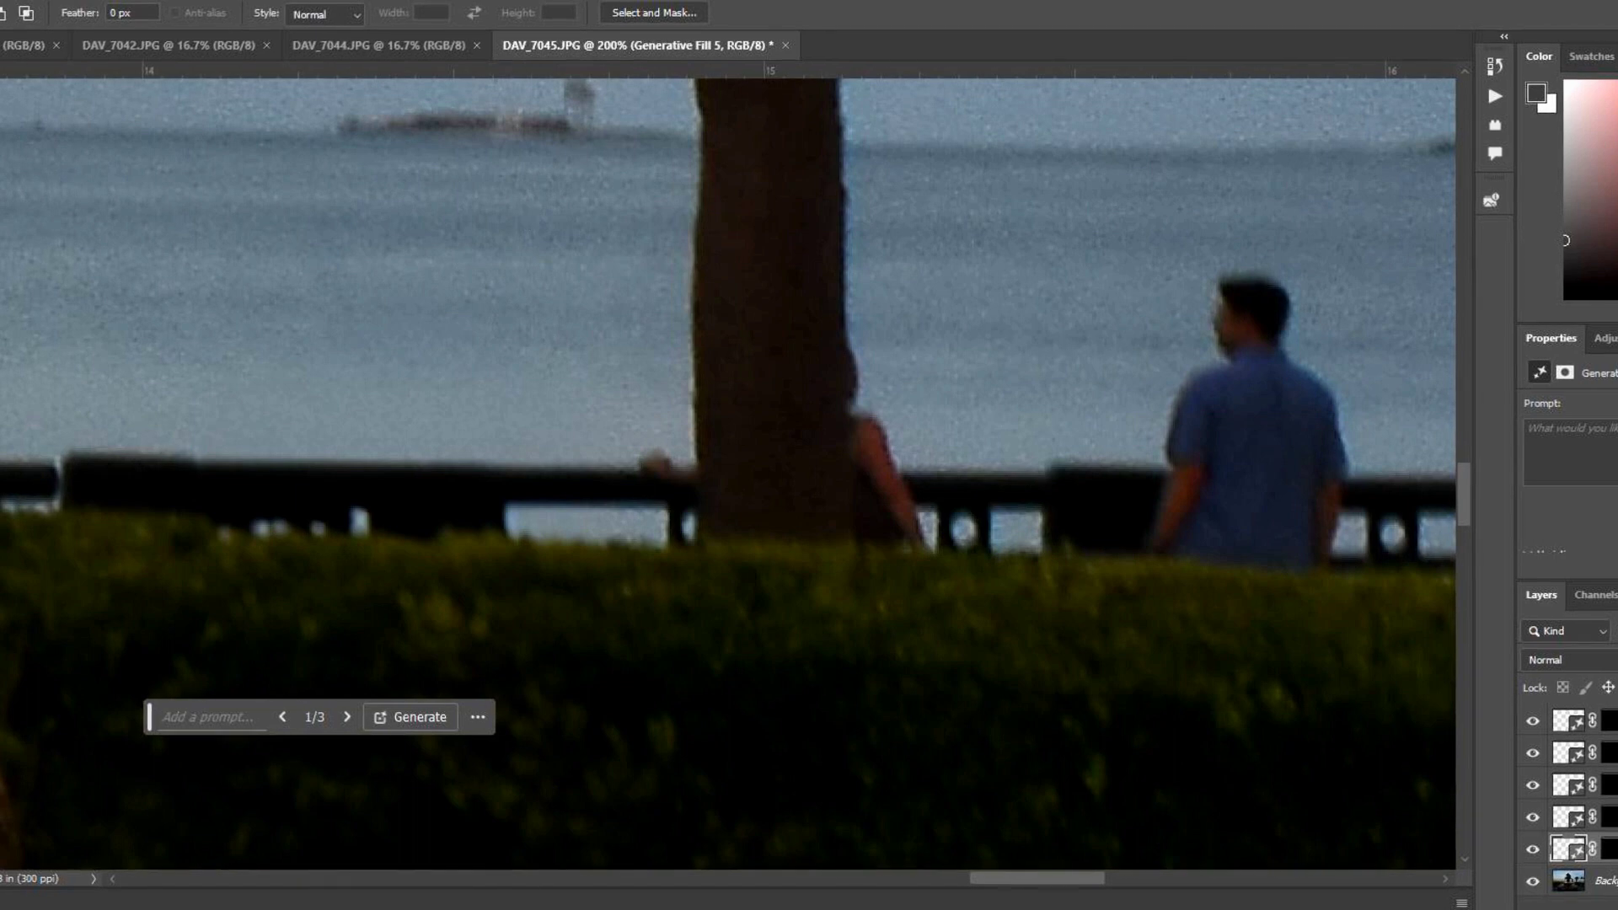
pyautogui.press('l')
pyautogui.moveTo(1365, 570); pyautogui.dragTo(1140, 557)
pyautogui.keyDown('alt'); pyautogui.click(1142, 227); pyautogui.keyUp('alt')
pyautogui.keyDown('alt'); pyautogui.click(1318, 204); pyautogui.keyUp('alt')
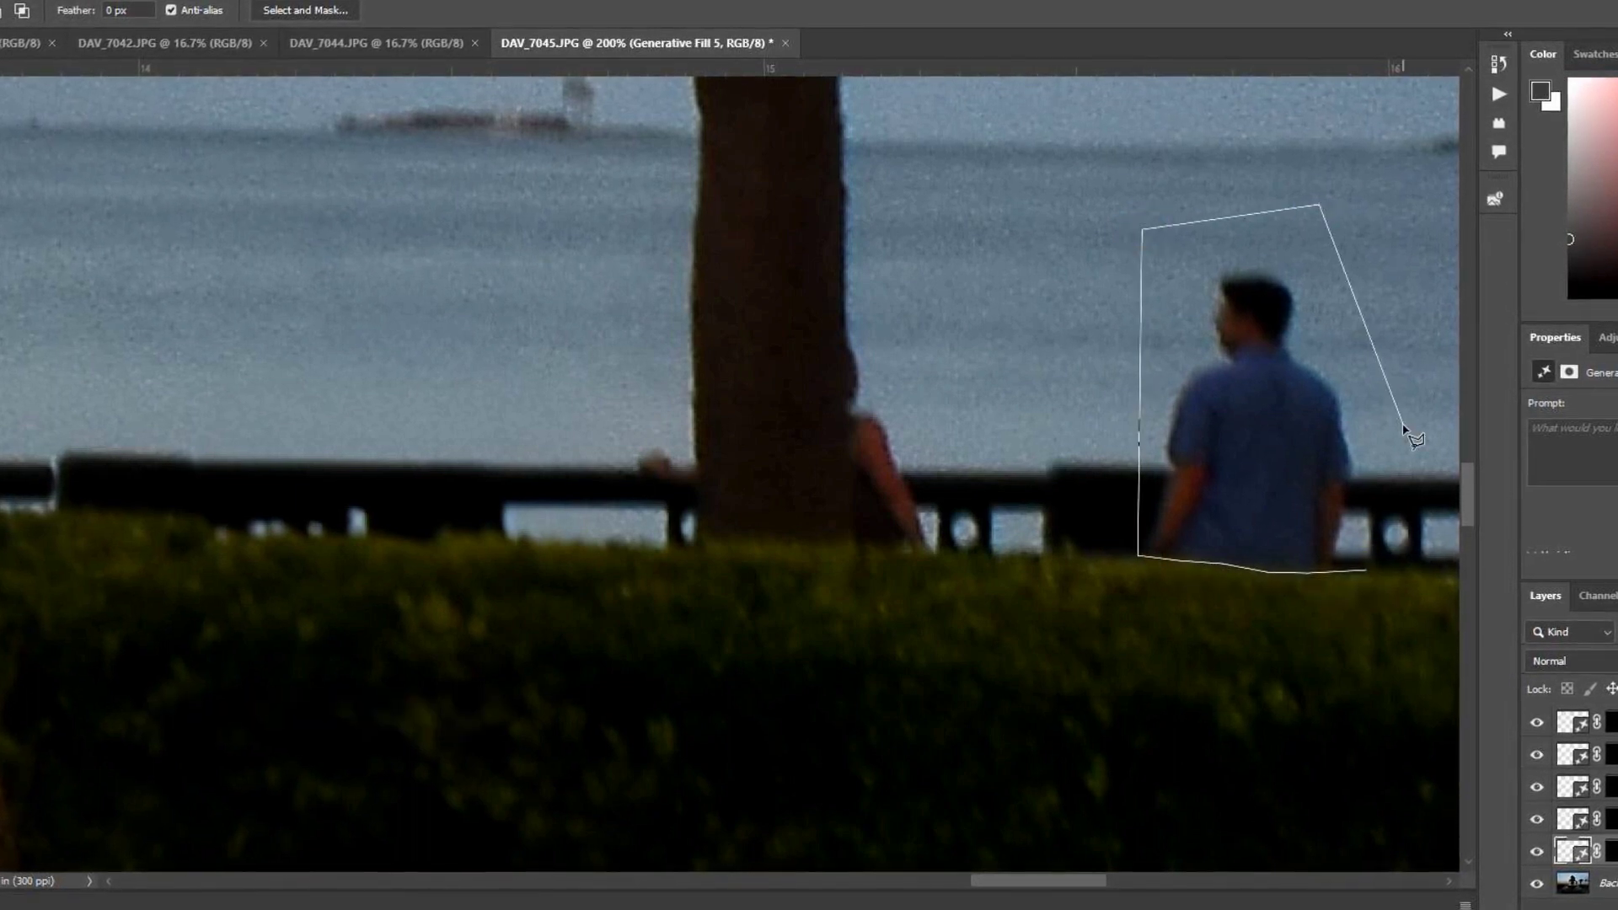
pyautogui.keyDown('alt'); pyautogui.click(1390, 438); pyautogui.keyUp('alt')
pyautogui.click(1367, 570)
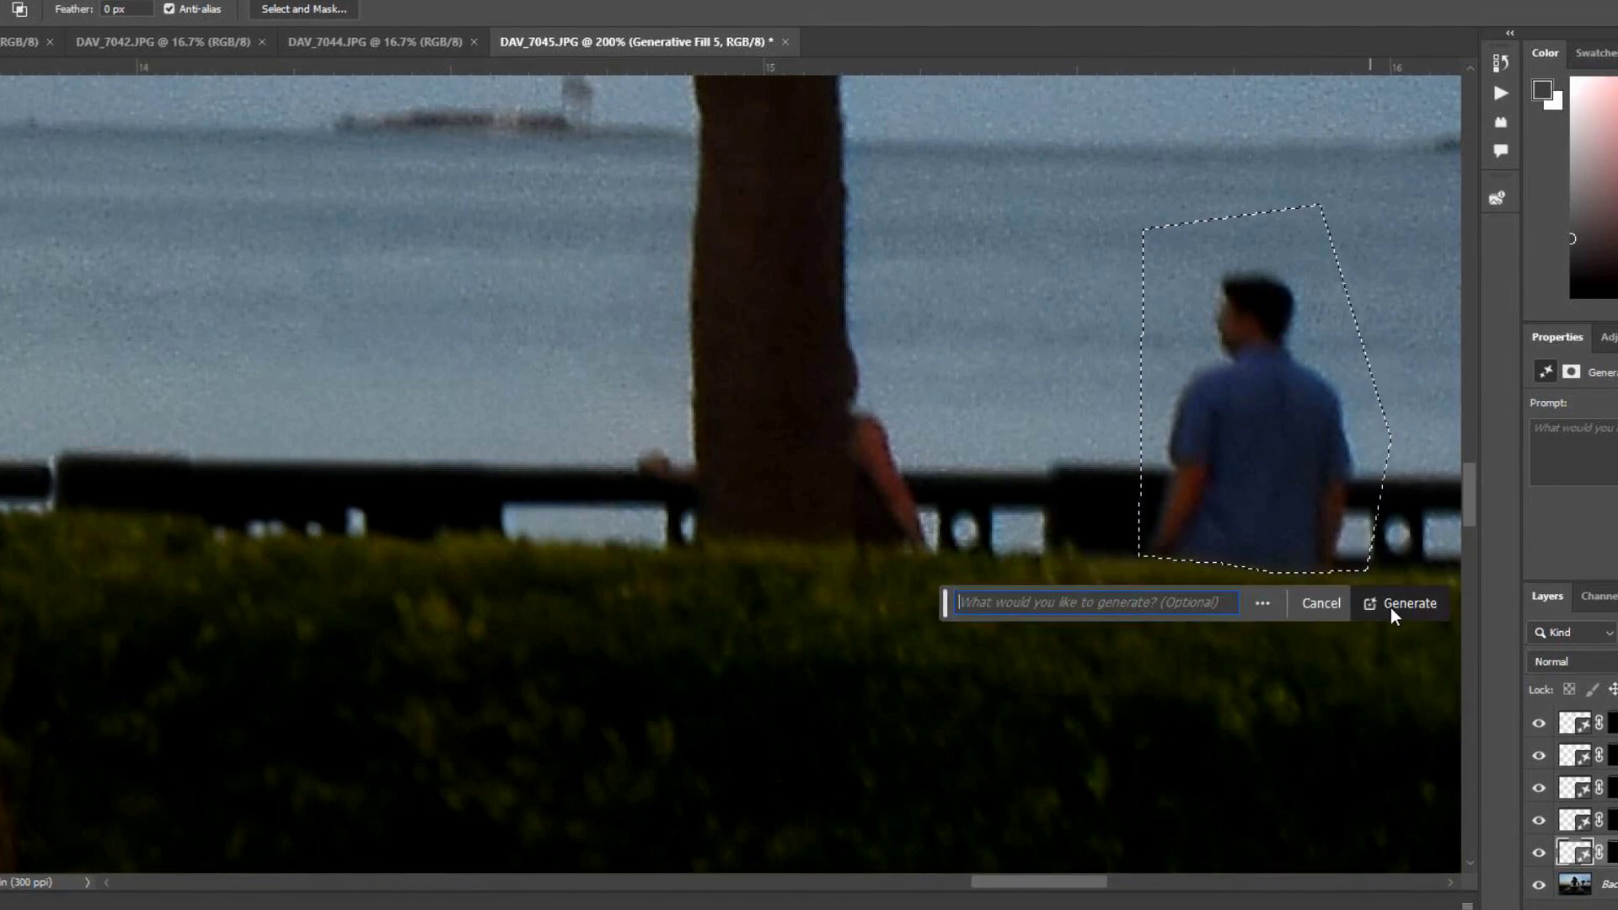
# - Generate water and railing over the man and keep variation 3/3, the one without the glow
pyautogui.click(1392, 610)
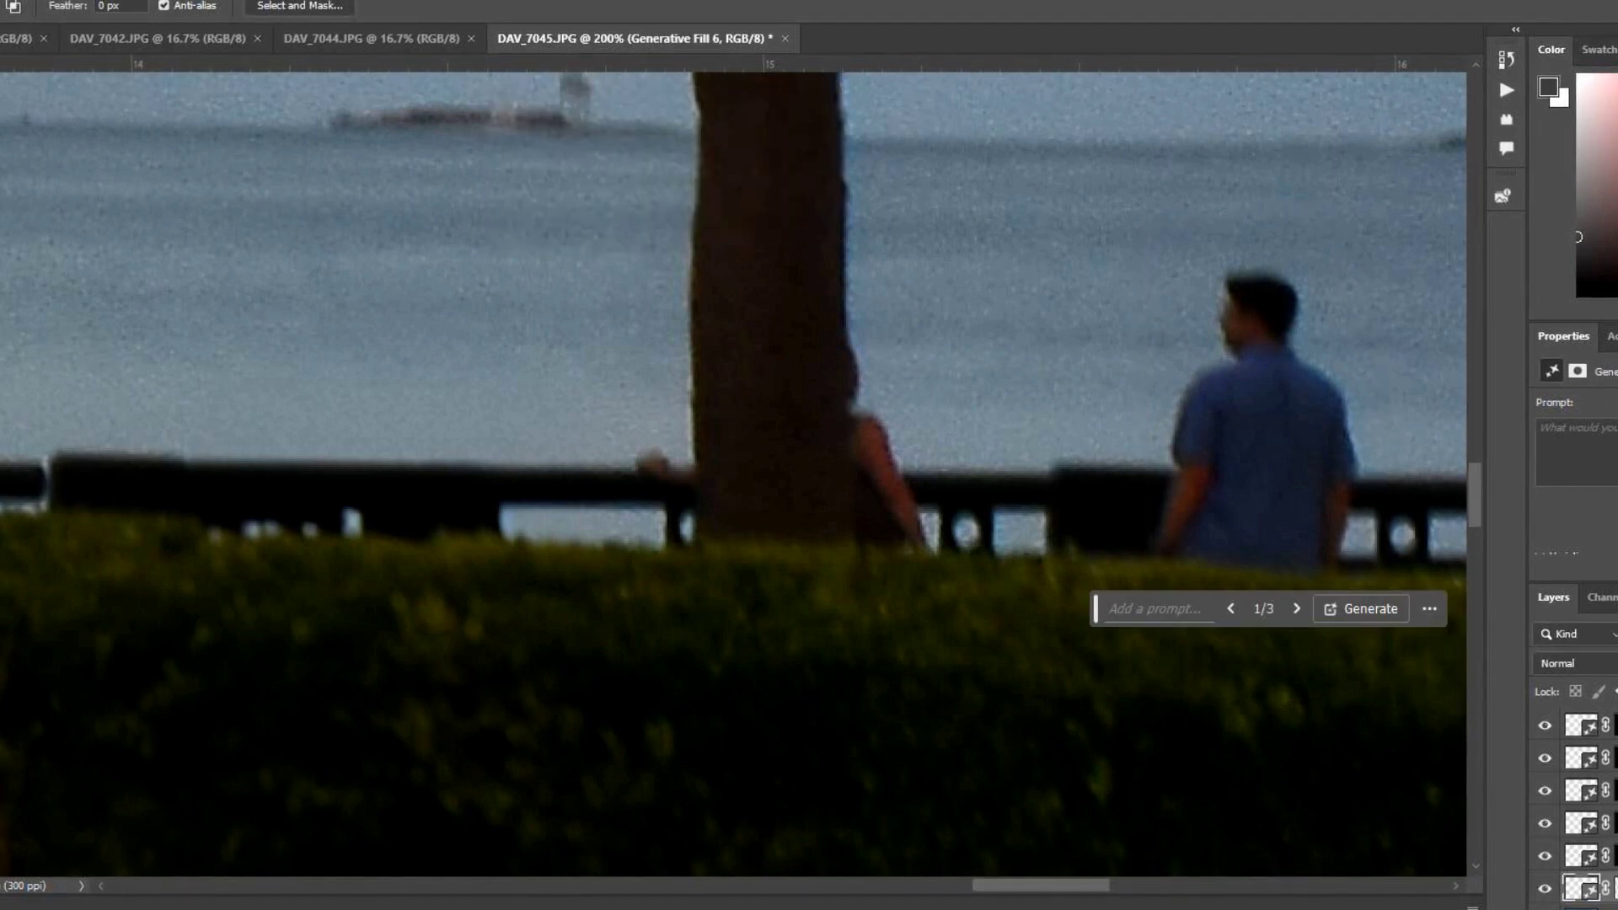
pyautogui.click(1306, 608)
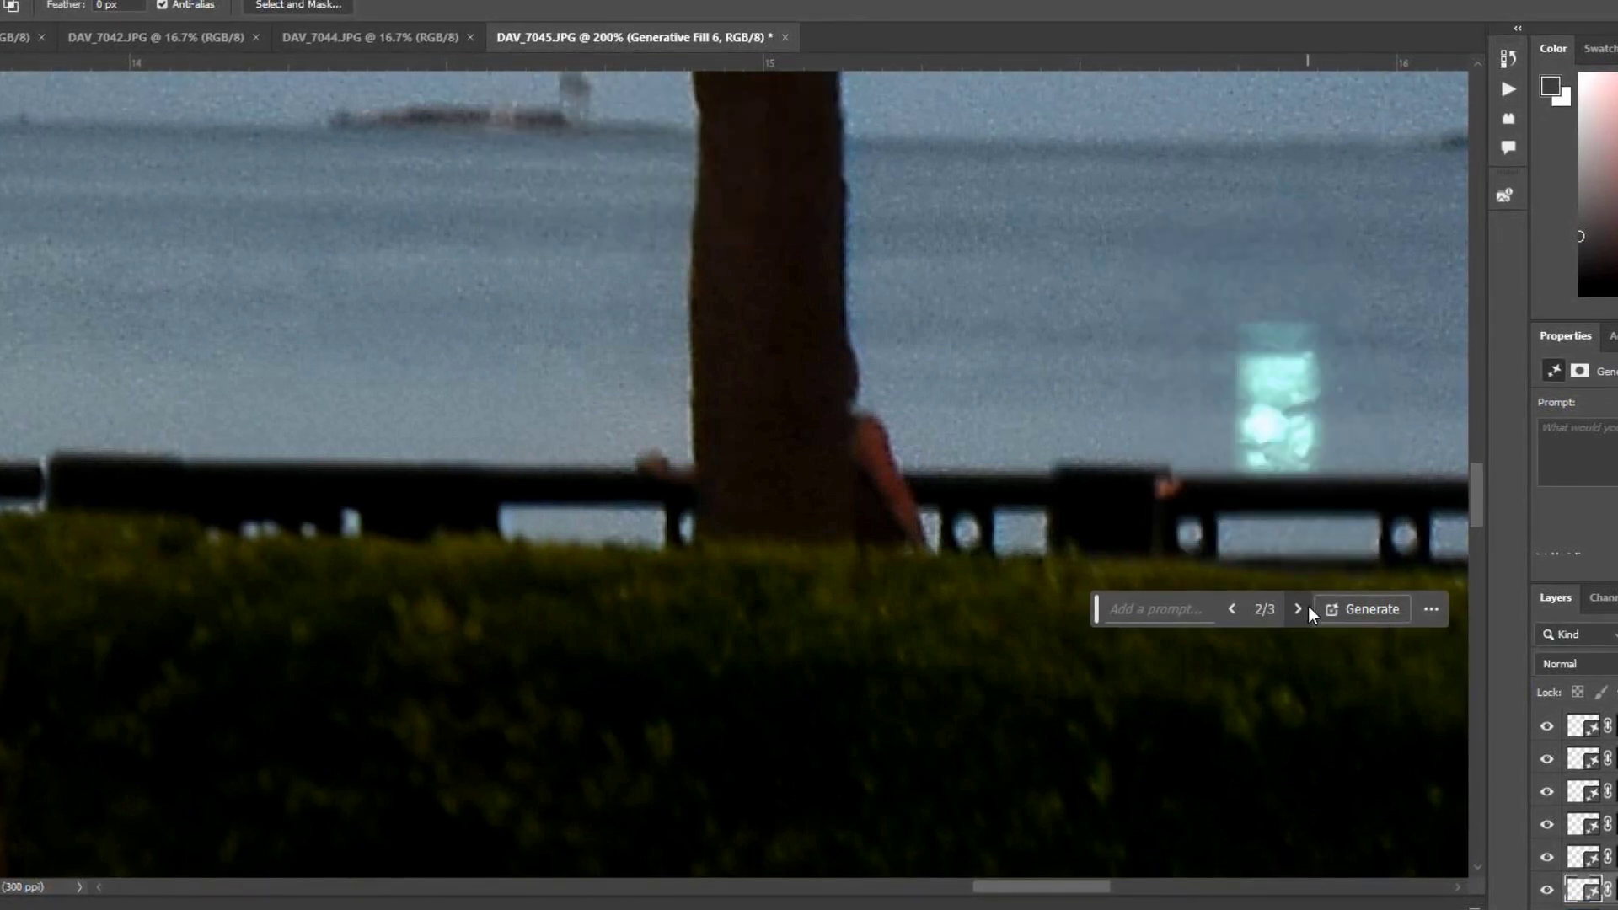
pyautogui.click(1306, 607)
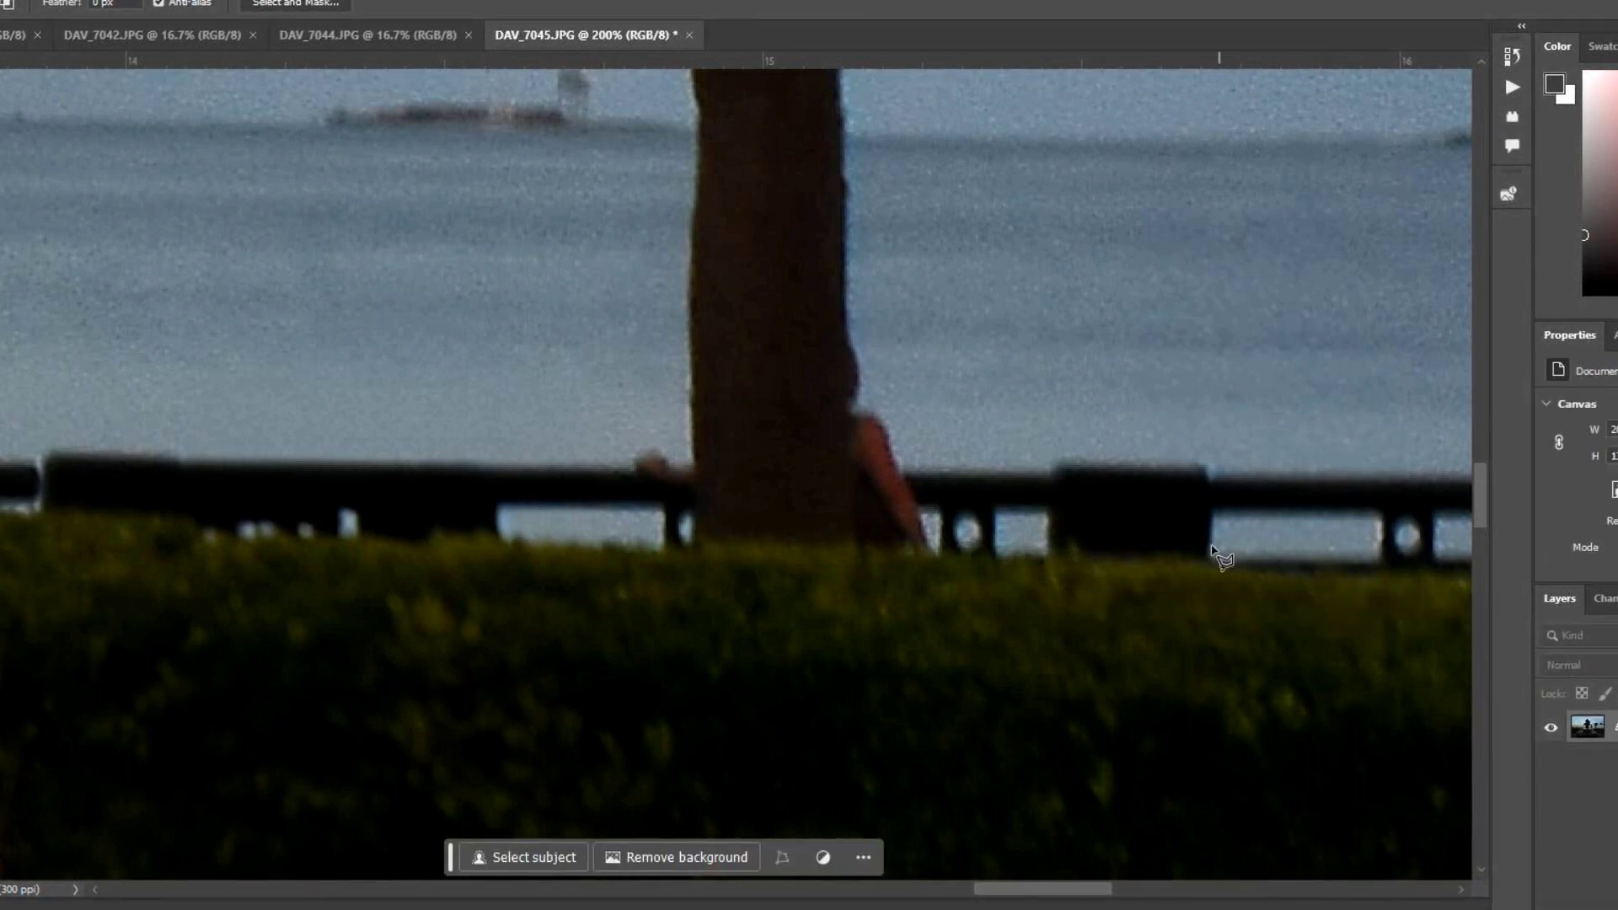
# - Outline the woman beside the palm trunk with the Polygonal Lasso and generate a fill replacing her
pyautogui.press('m')
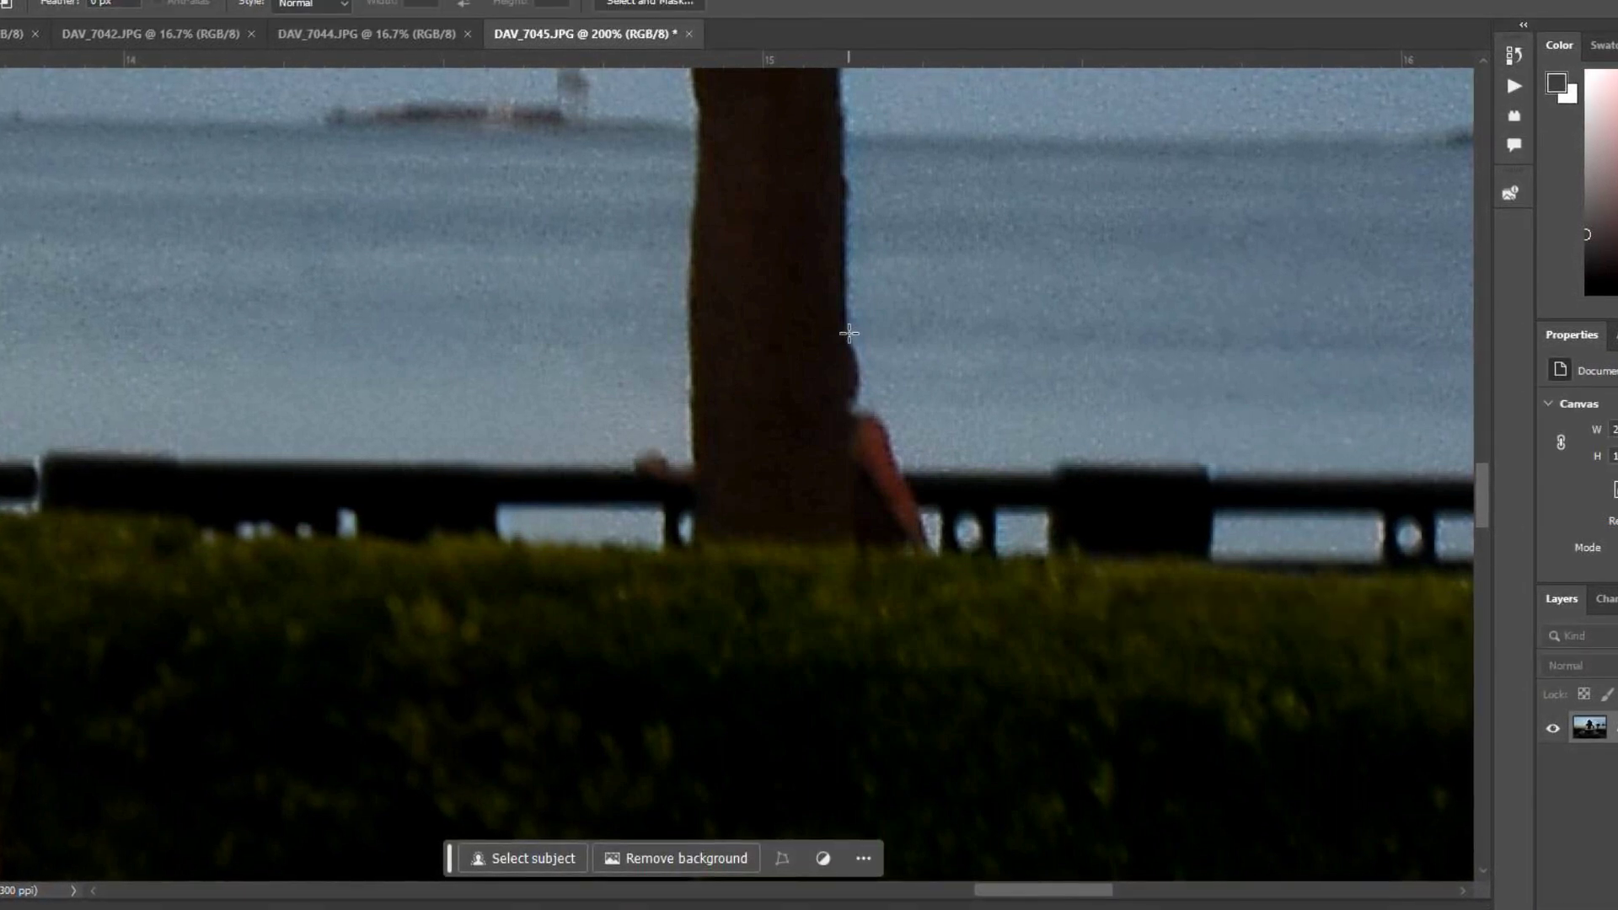
pyautogui.press('l')
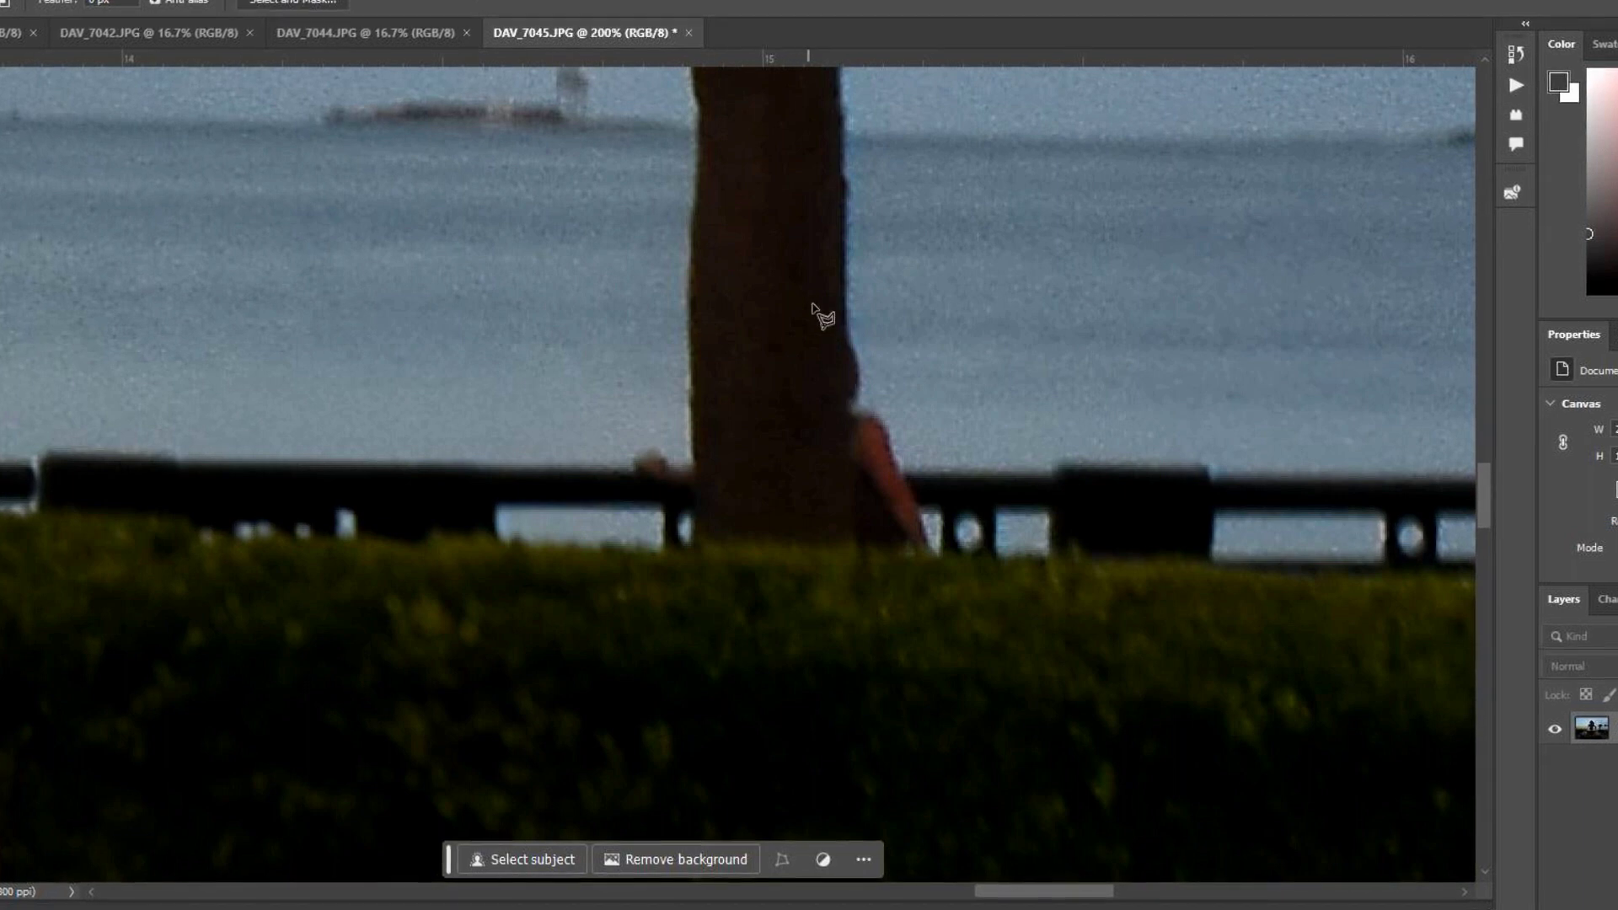
pyautogui.click(846, 317)
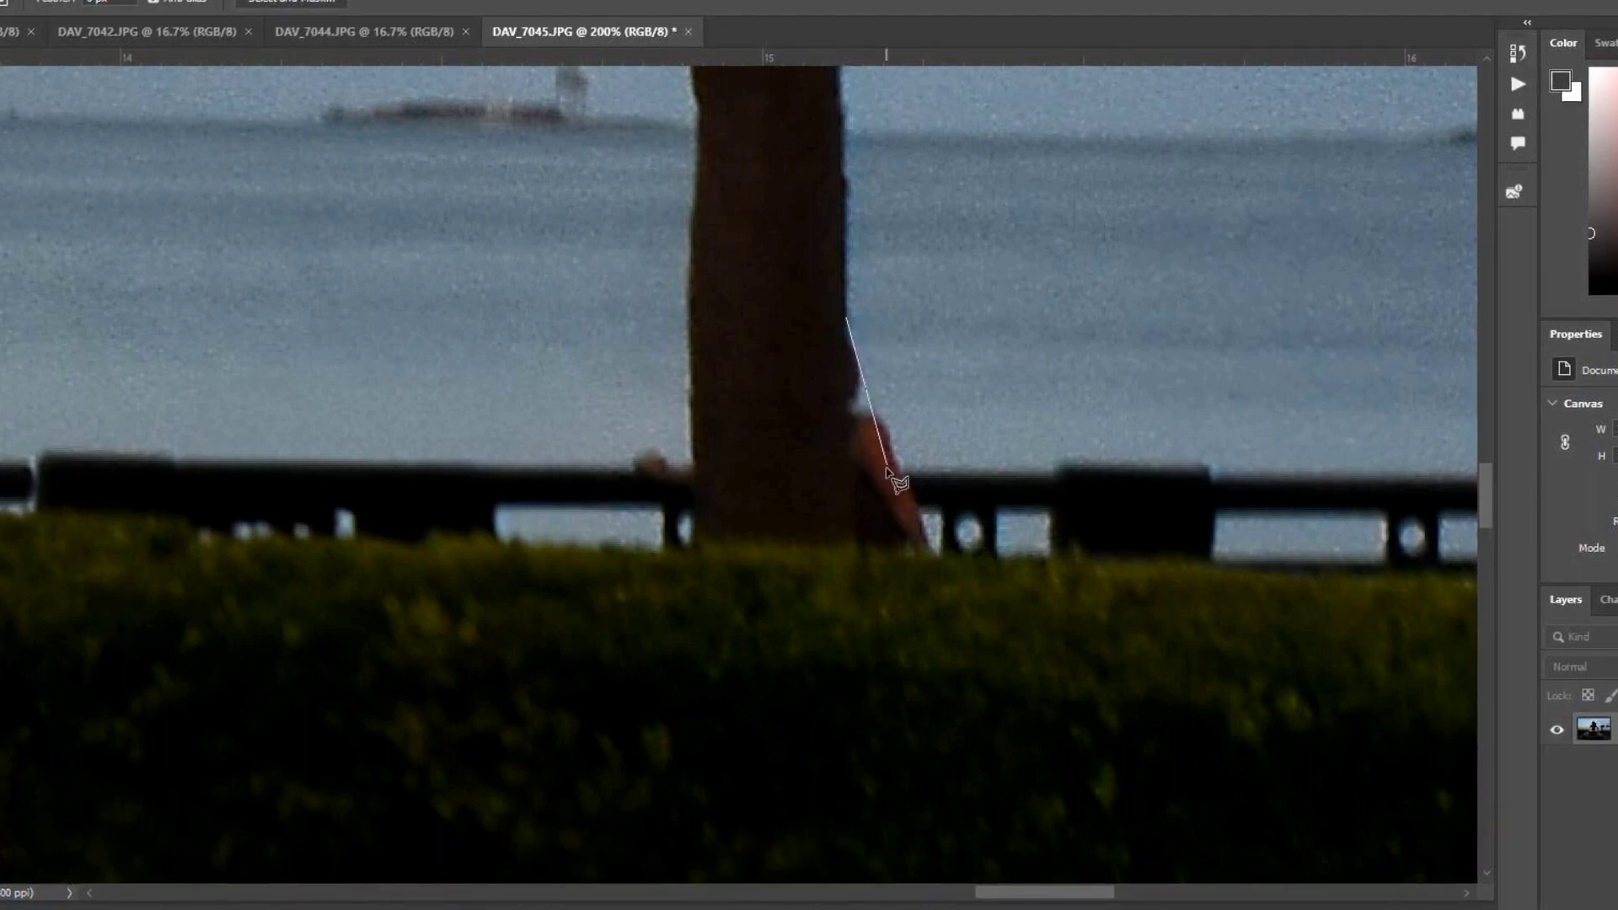
pyautogui.click(855, 541)
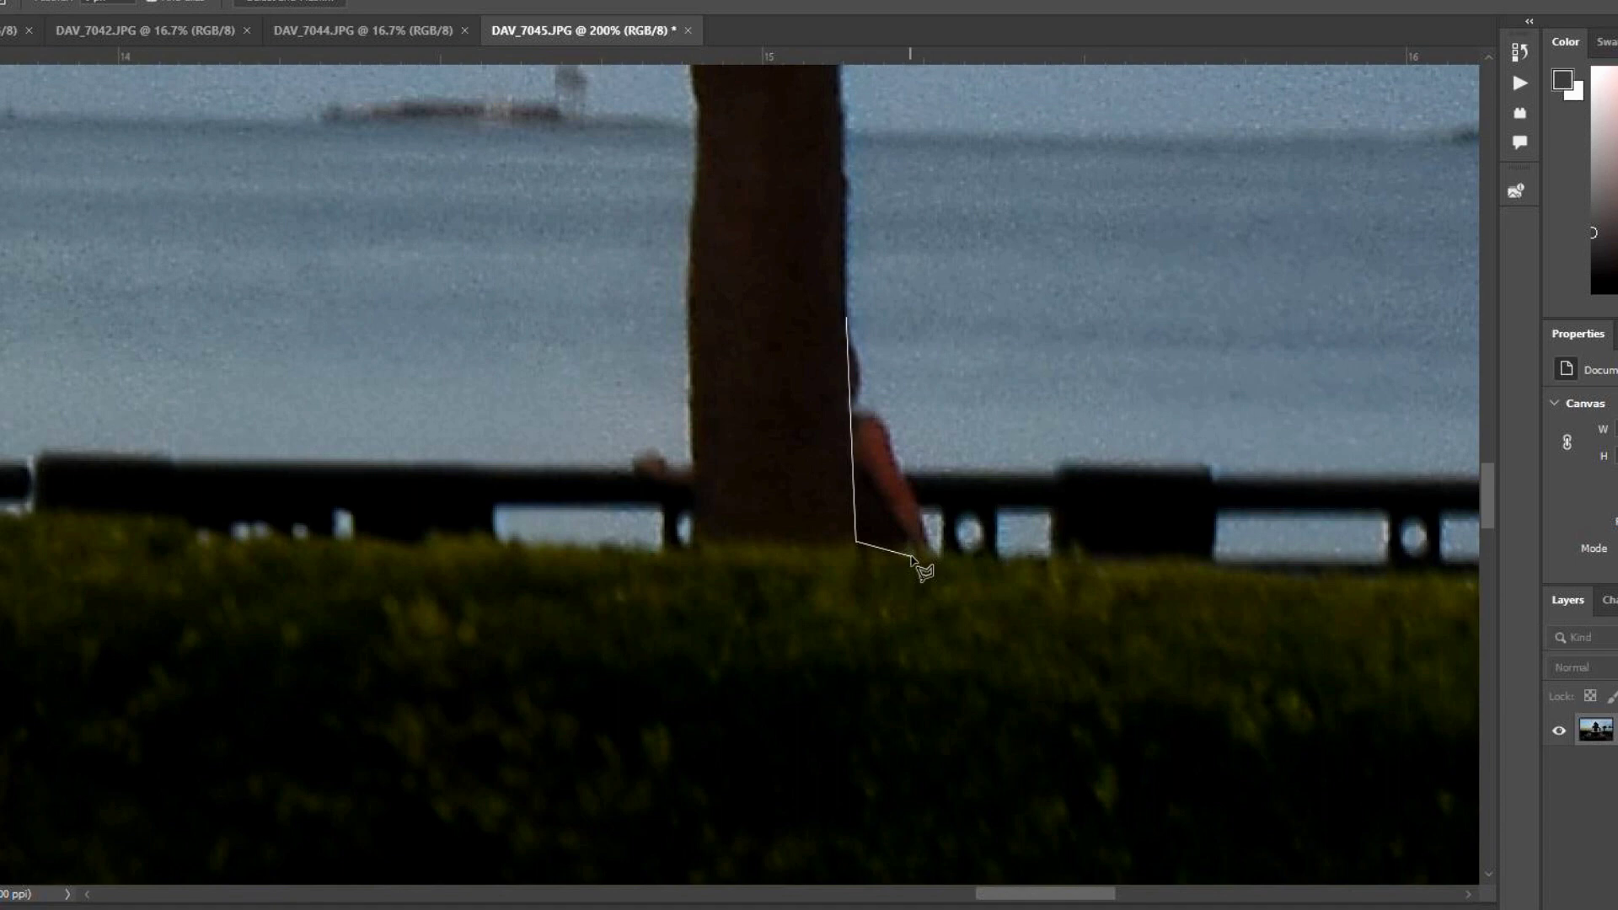
pyautogui.click(869, 548)
pyautogui.click(941, 554)
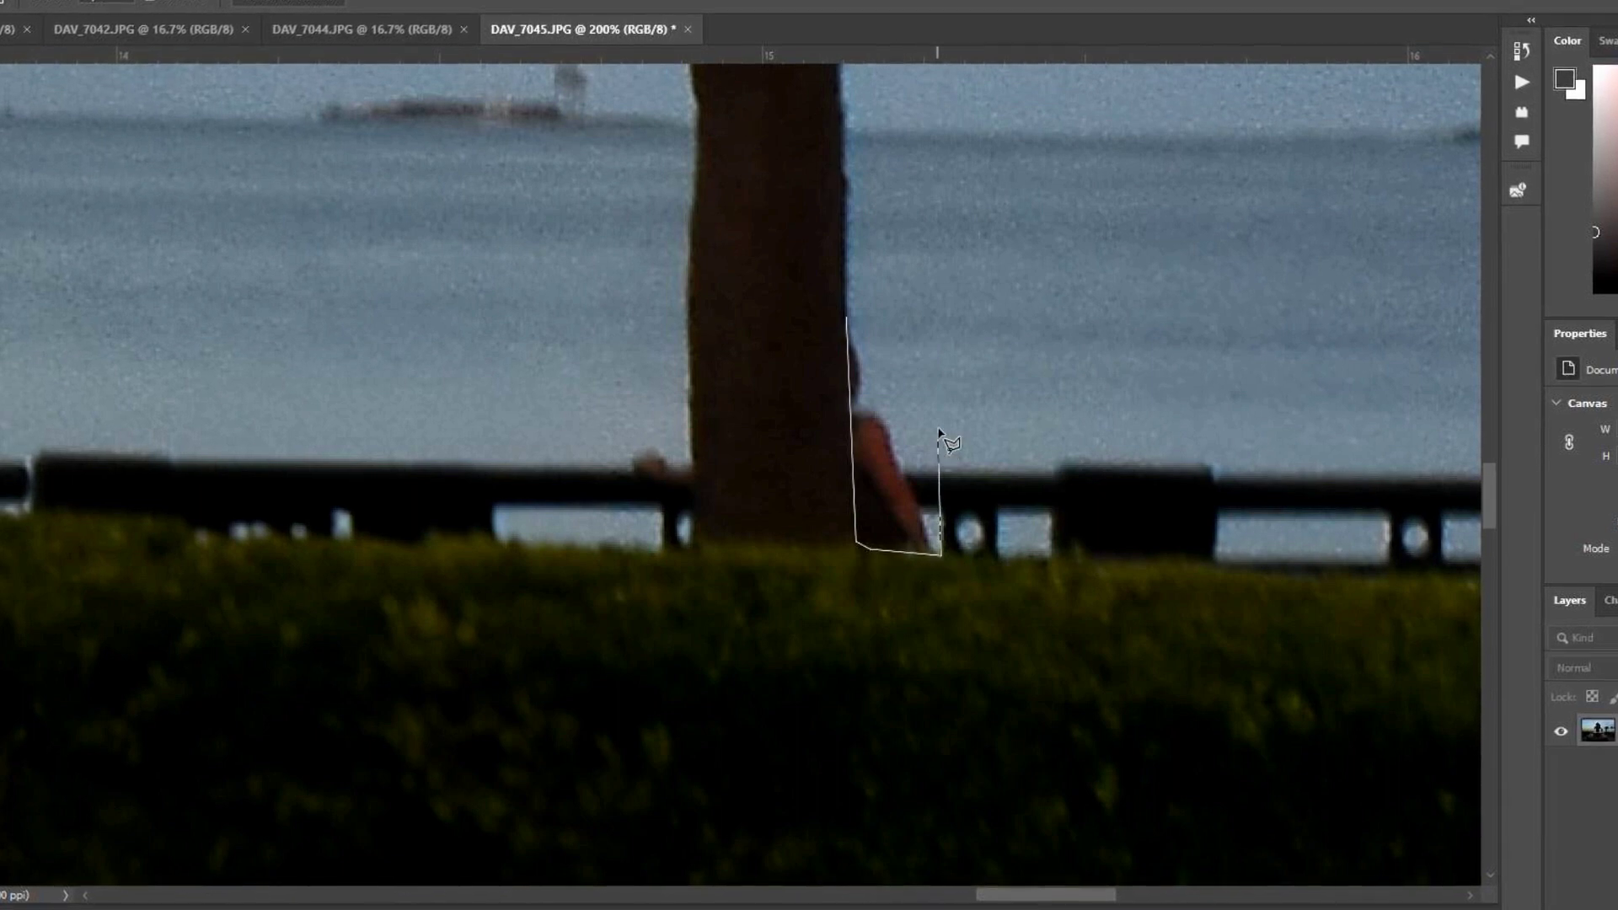
pyautogui.click(940, 313)
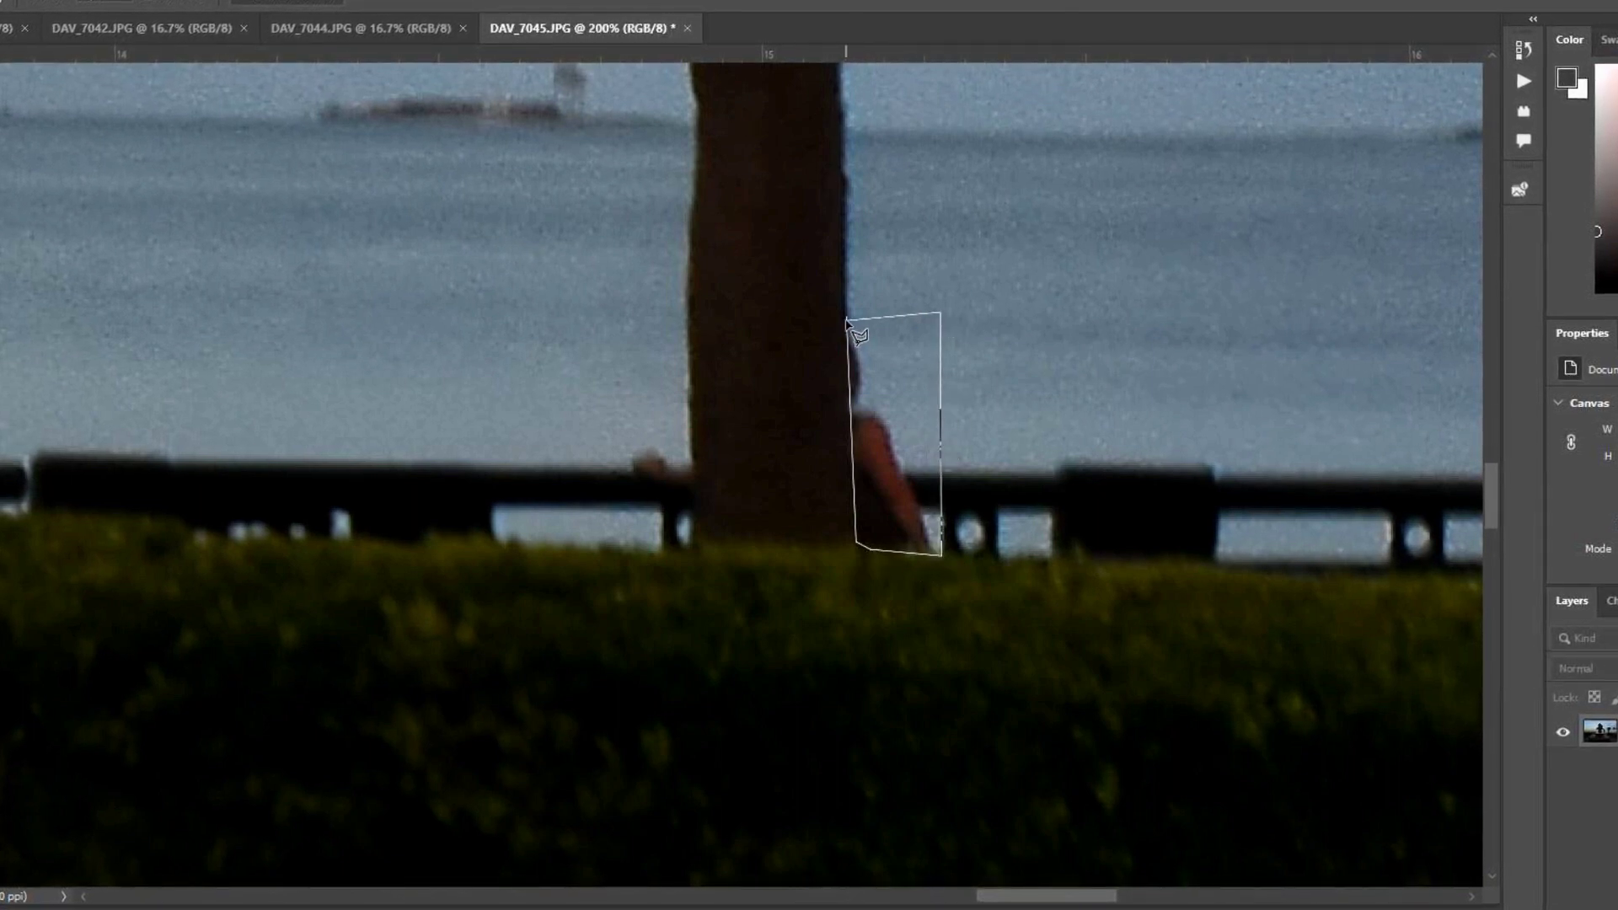
pyautogui.click(847, 321)
pyautogui.click(762, 583)
pyautogui.click(1110, 583)
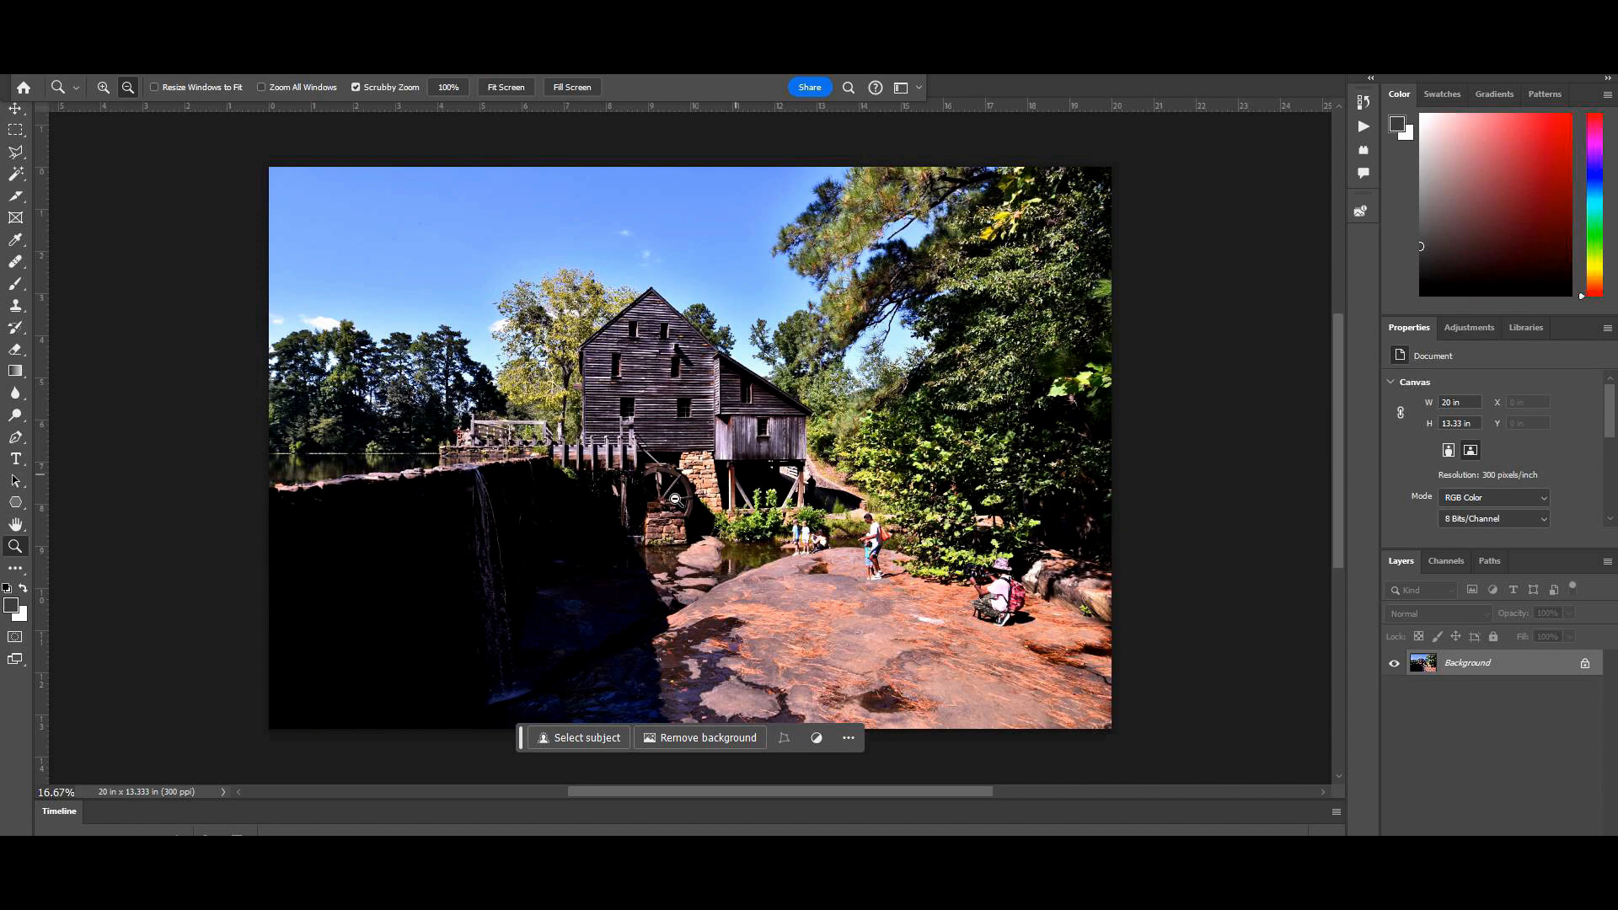
# - Zoom in to 66.67% on the rock and marquee the crouching photographer with the pink backpack
pyautogui.click(103, 87)
pyautogui.click(997, 616)
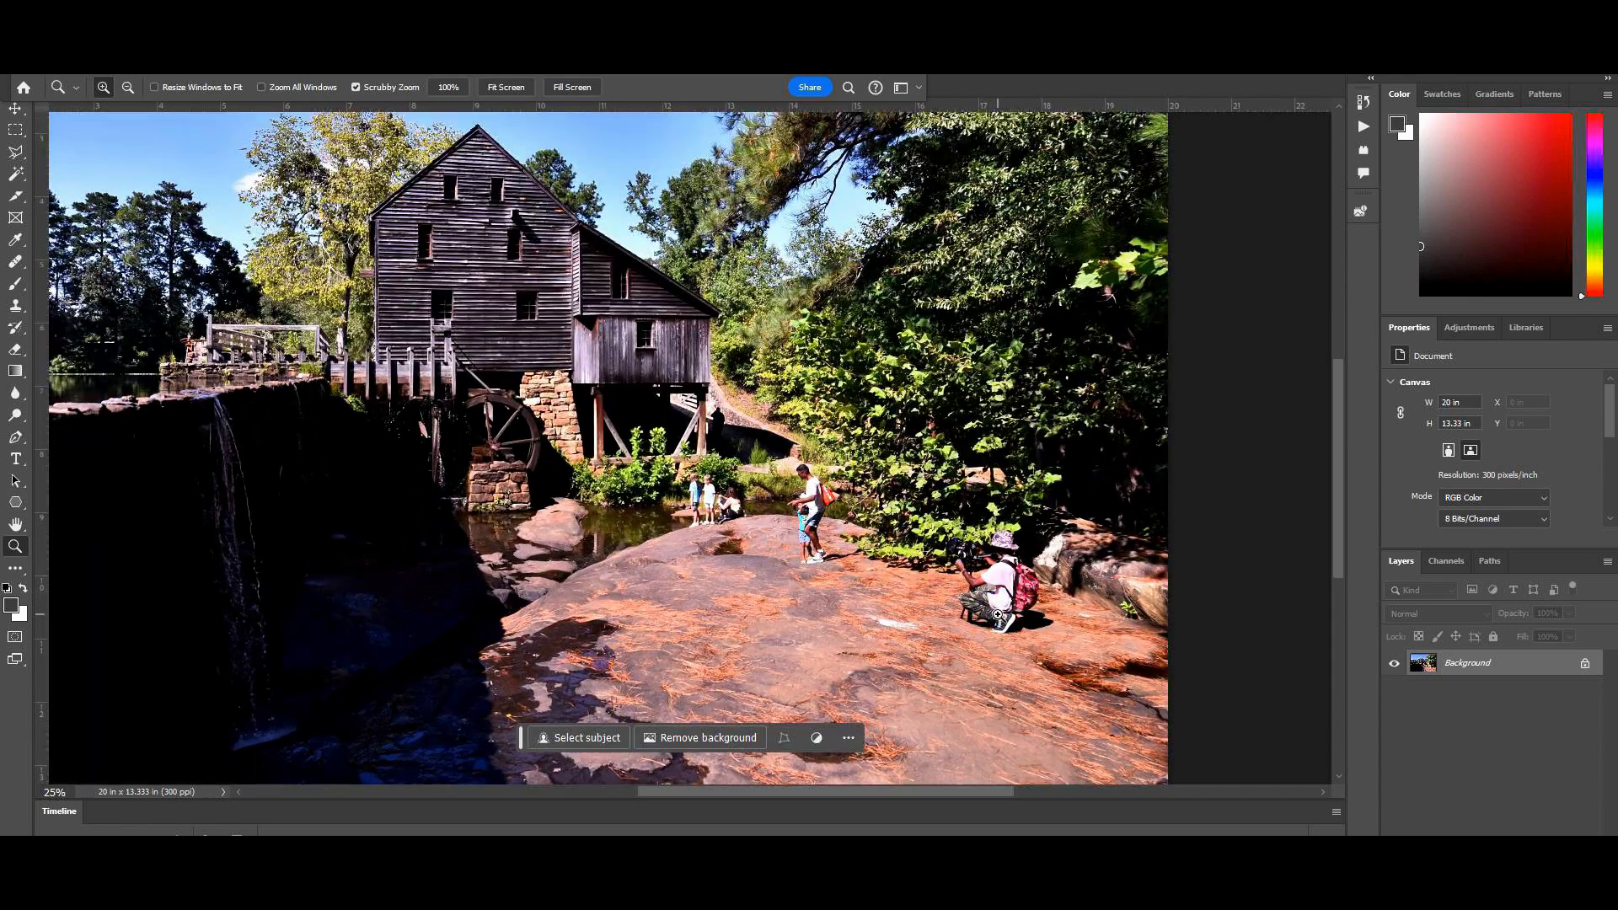
pyautogui.click(997, 616)
pyautogui.click(997, 616)
pyautogui.click(998, 616)
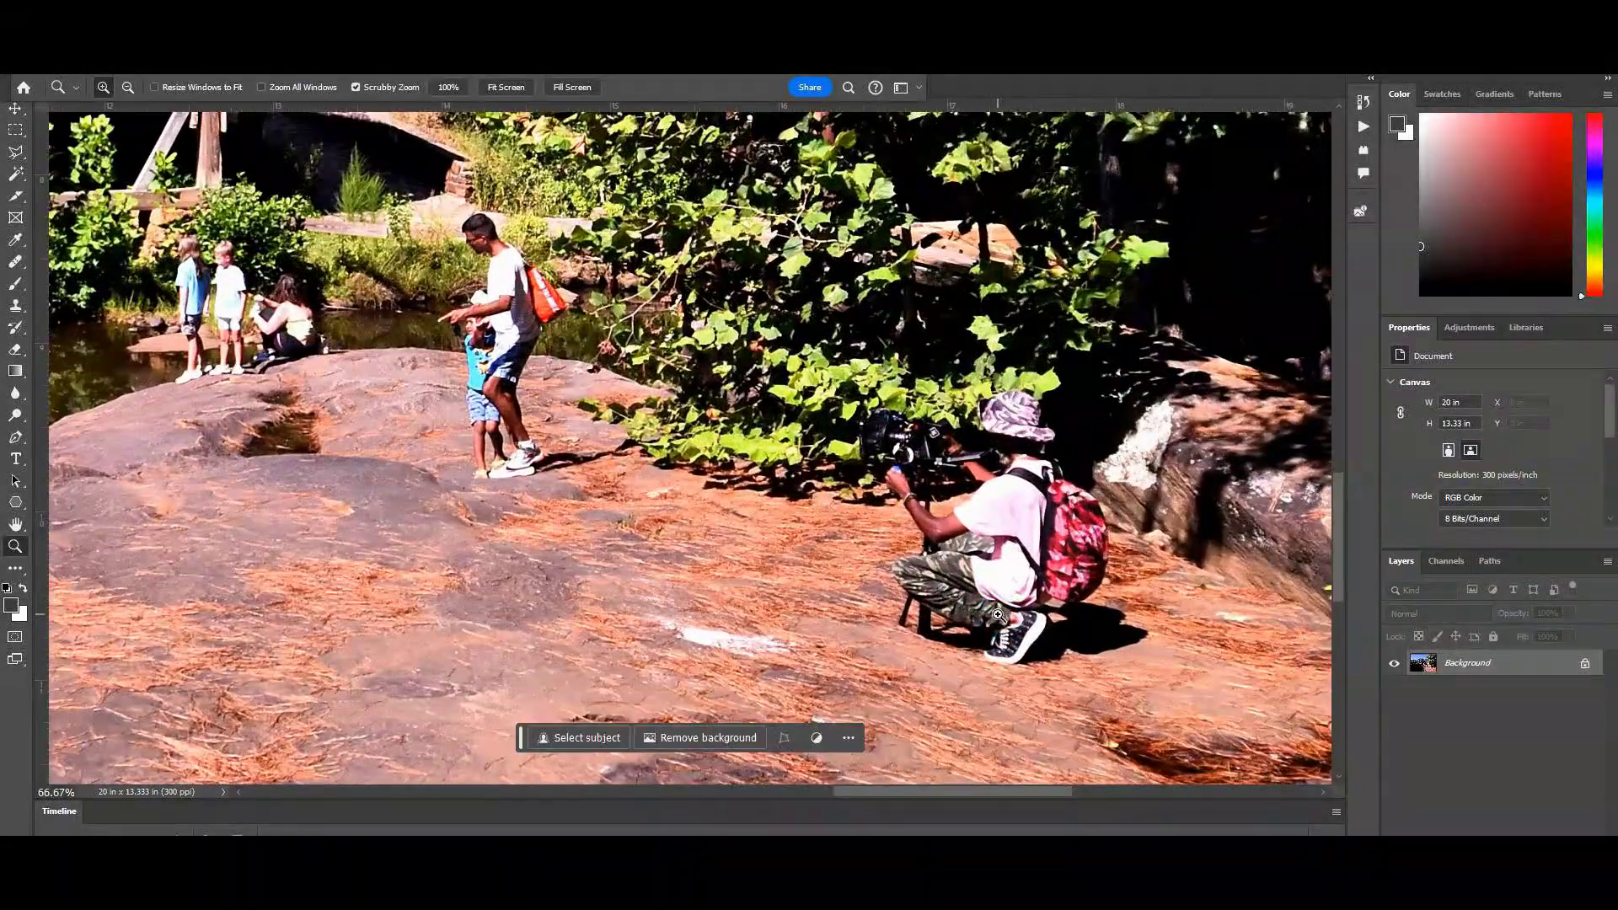
pyautogui.click(15, 130)
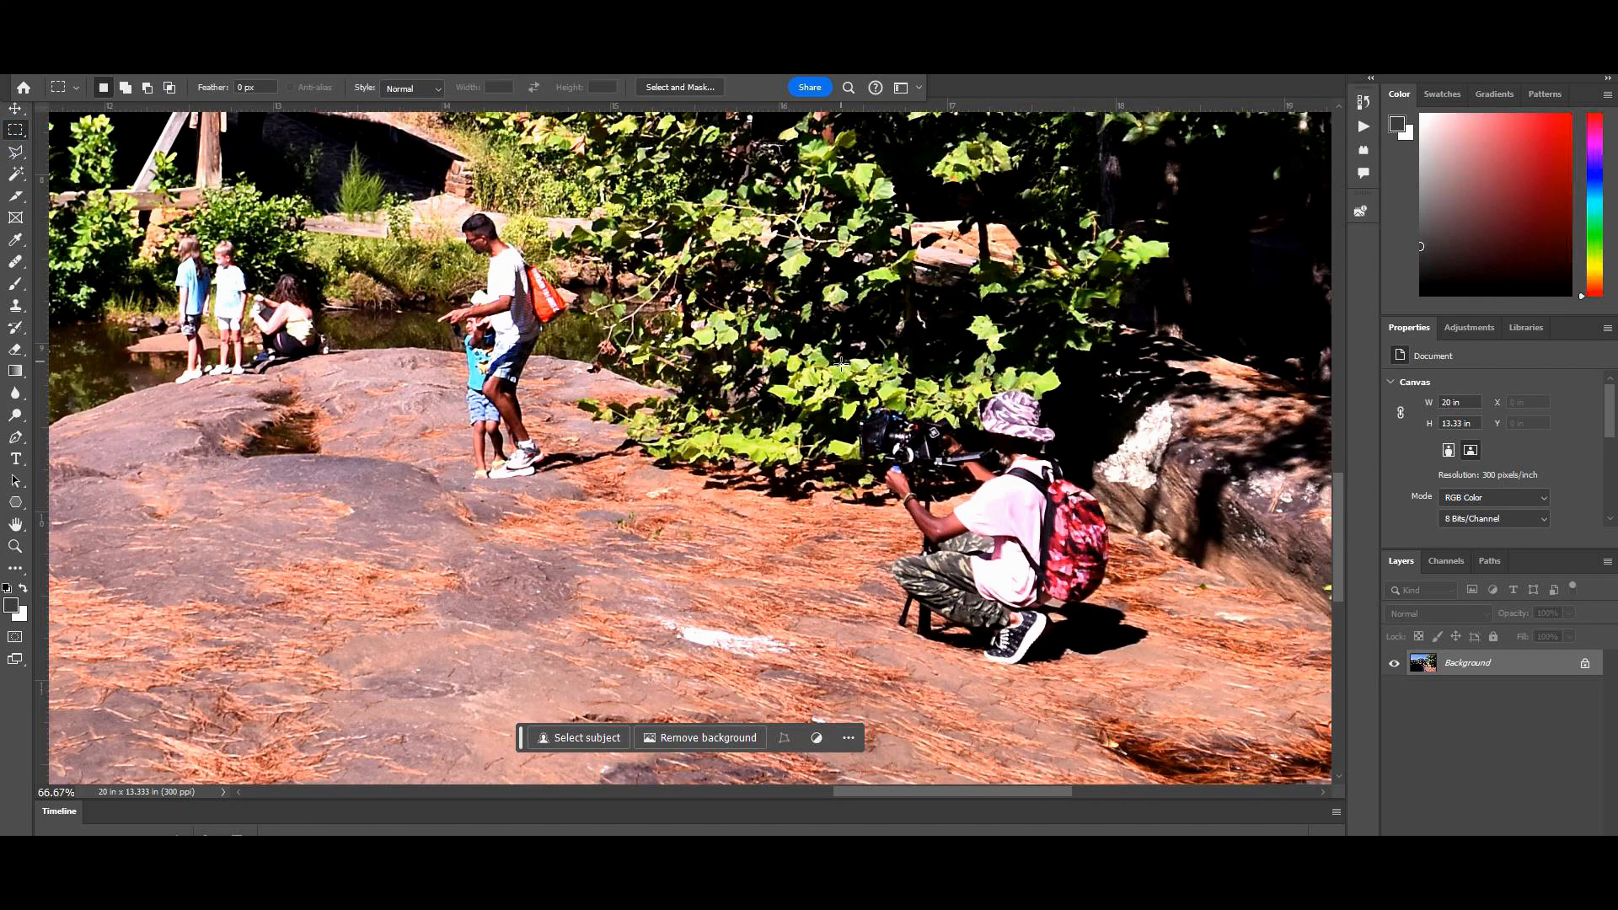
pyautogui.moveTo(839, 365); pyautogui.dragTo(1127, 678)
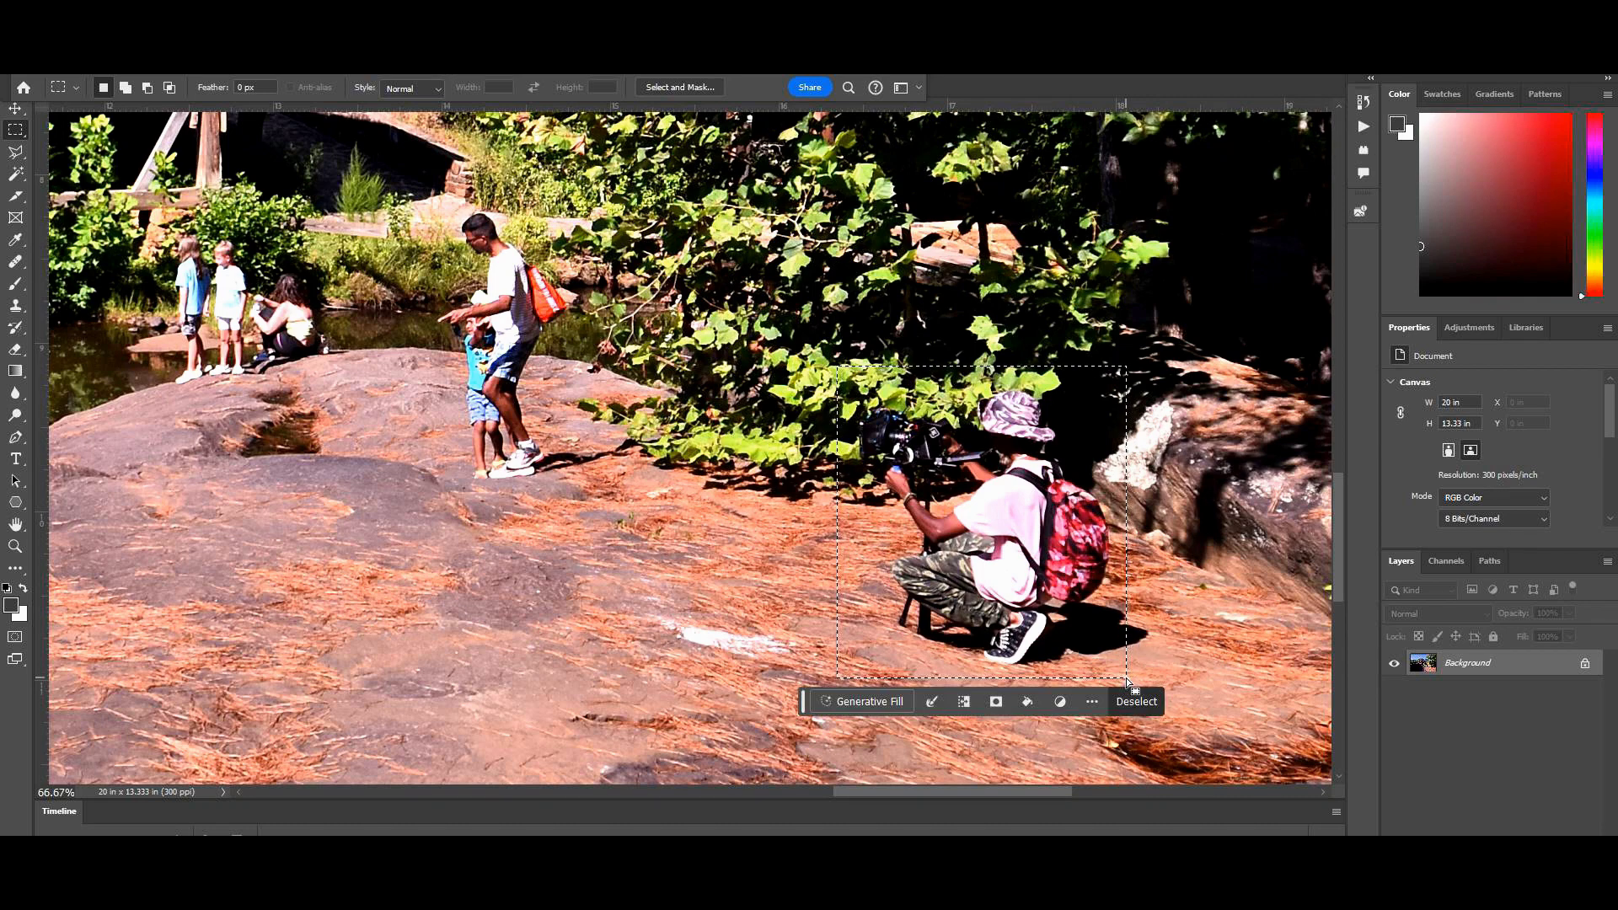
# - Generate a fill replacing the crouching photographer and cycle through its three variations
pyautogui.click(875, 702)
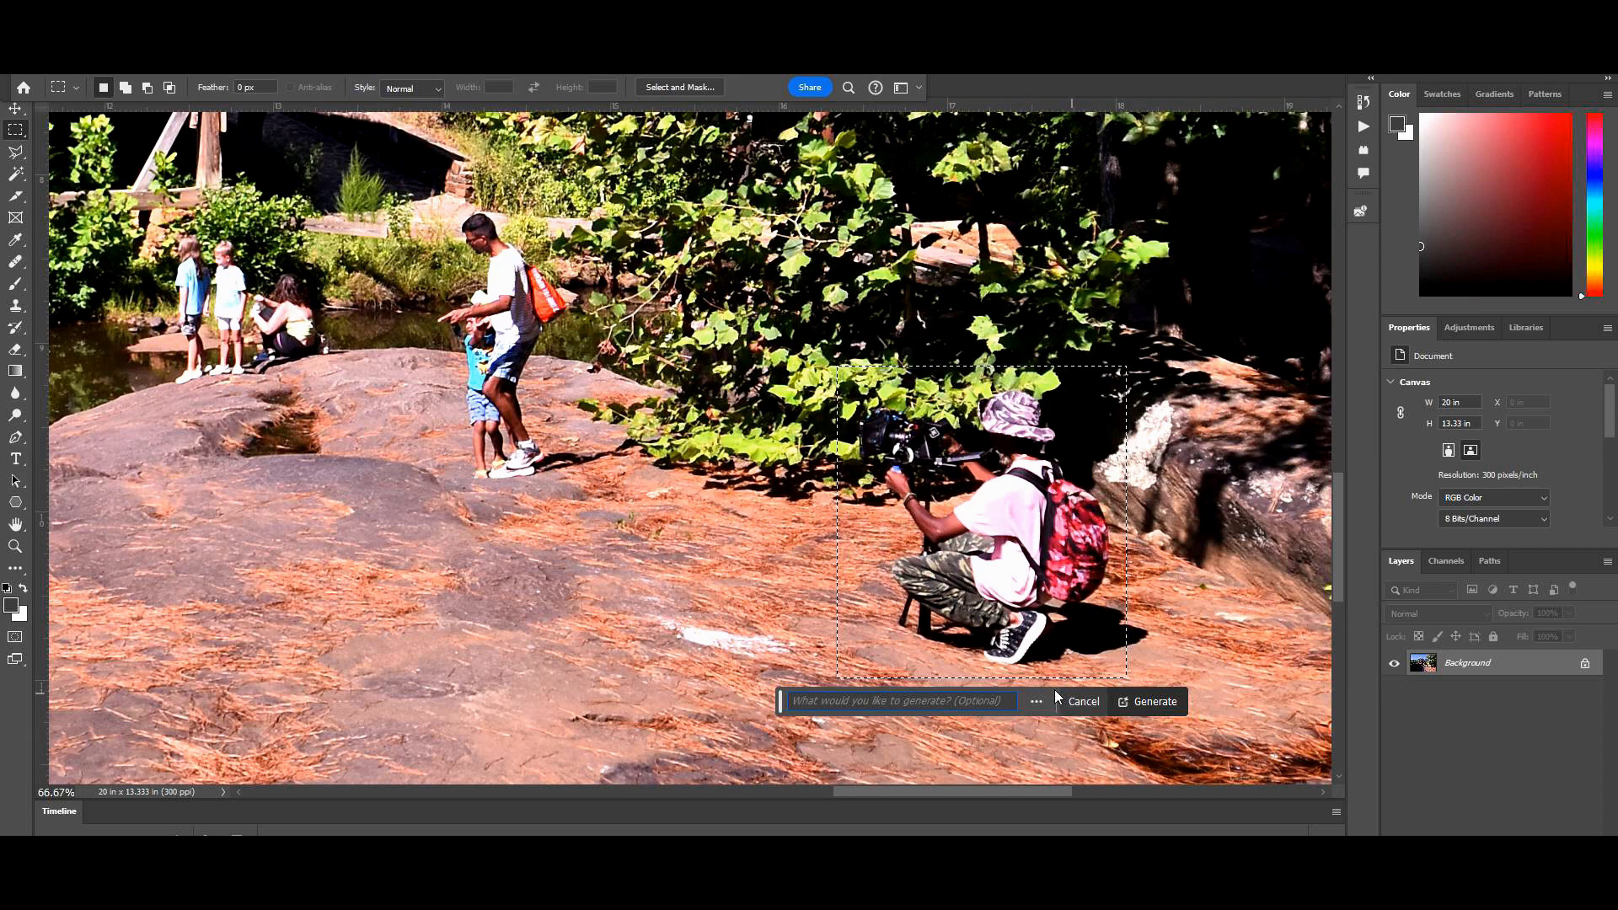
pyautogui.click(1155, 701)
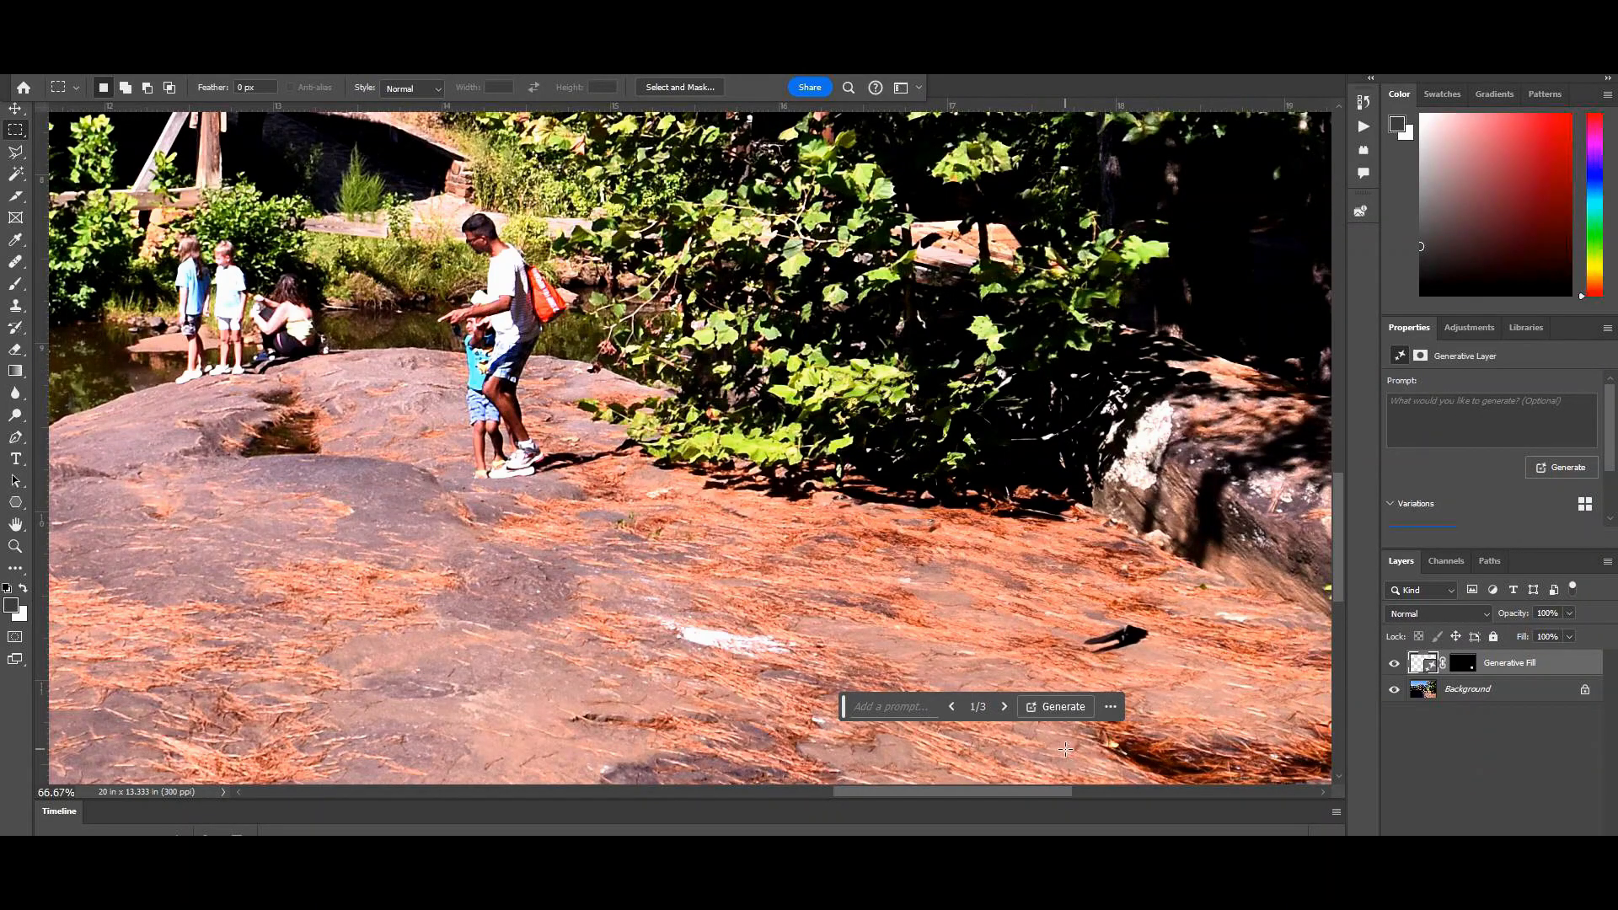
pyautogui.click(1003, 707)
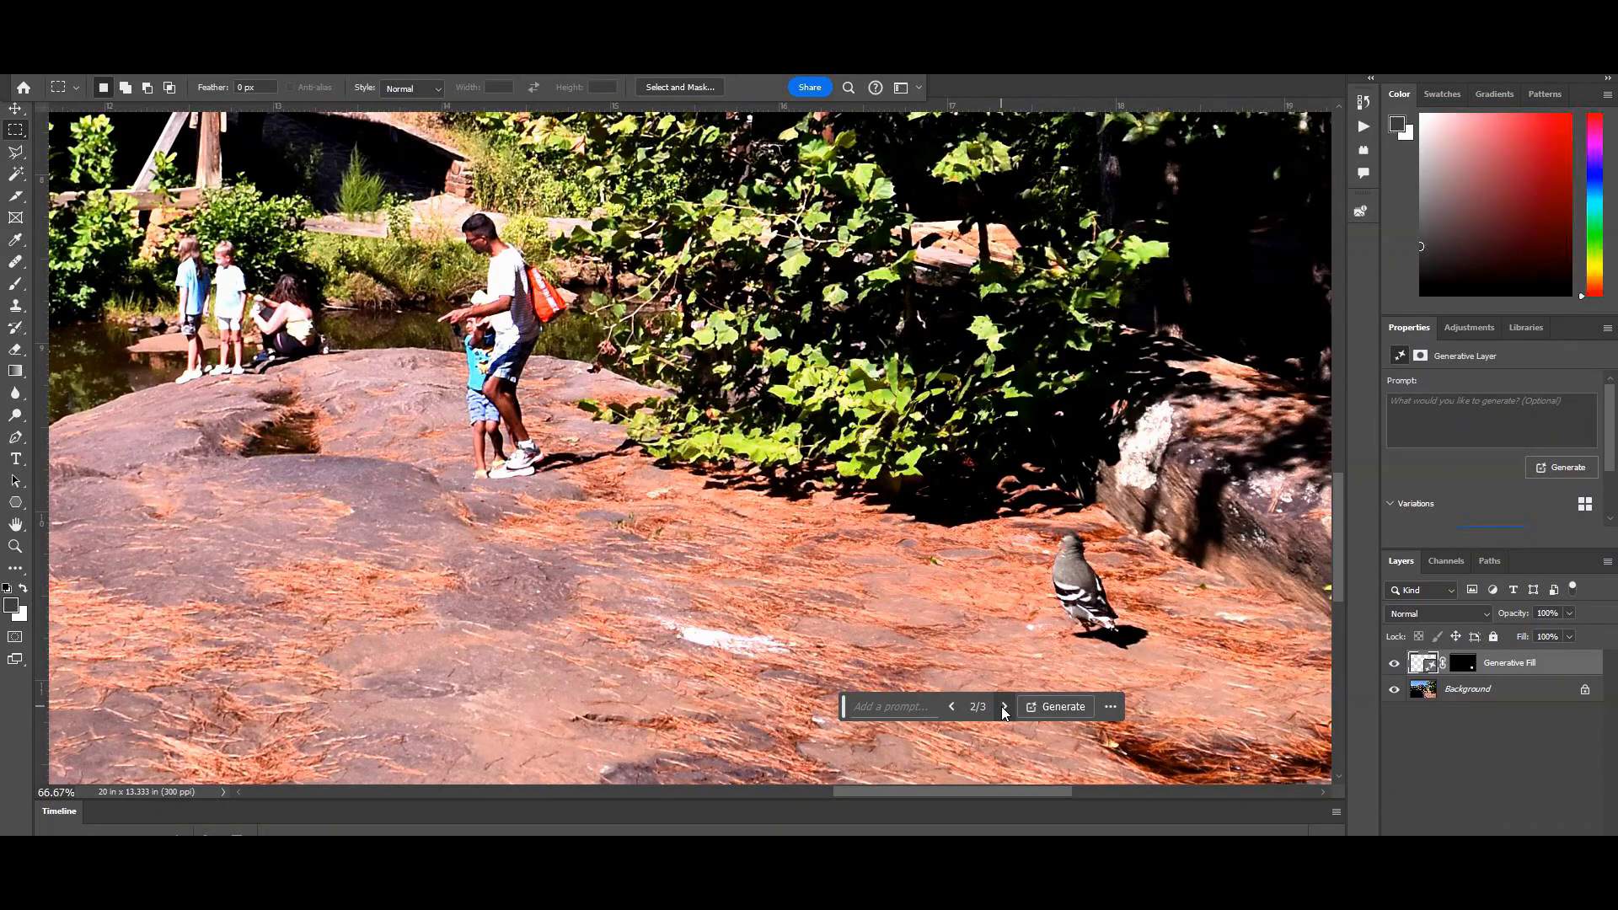
pyautogui.click(1004, 707)
pyautogui.click(1003, 708)
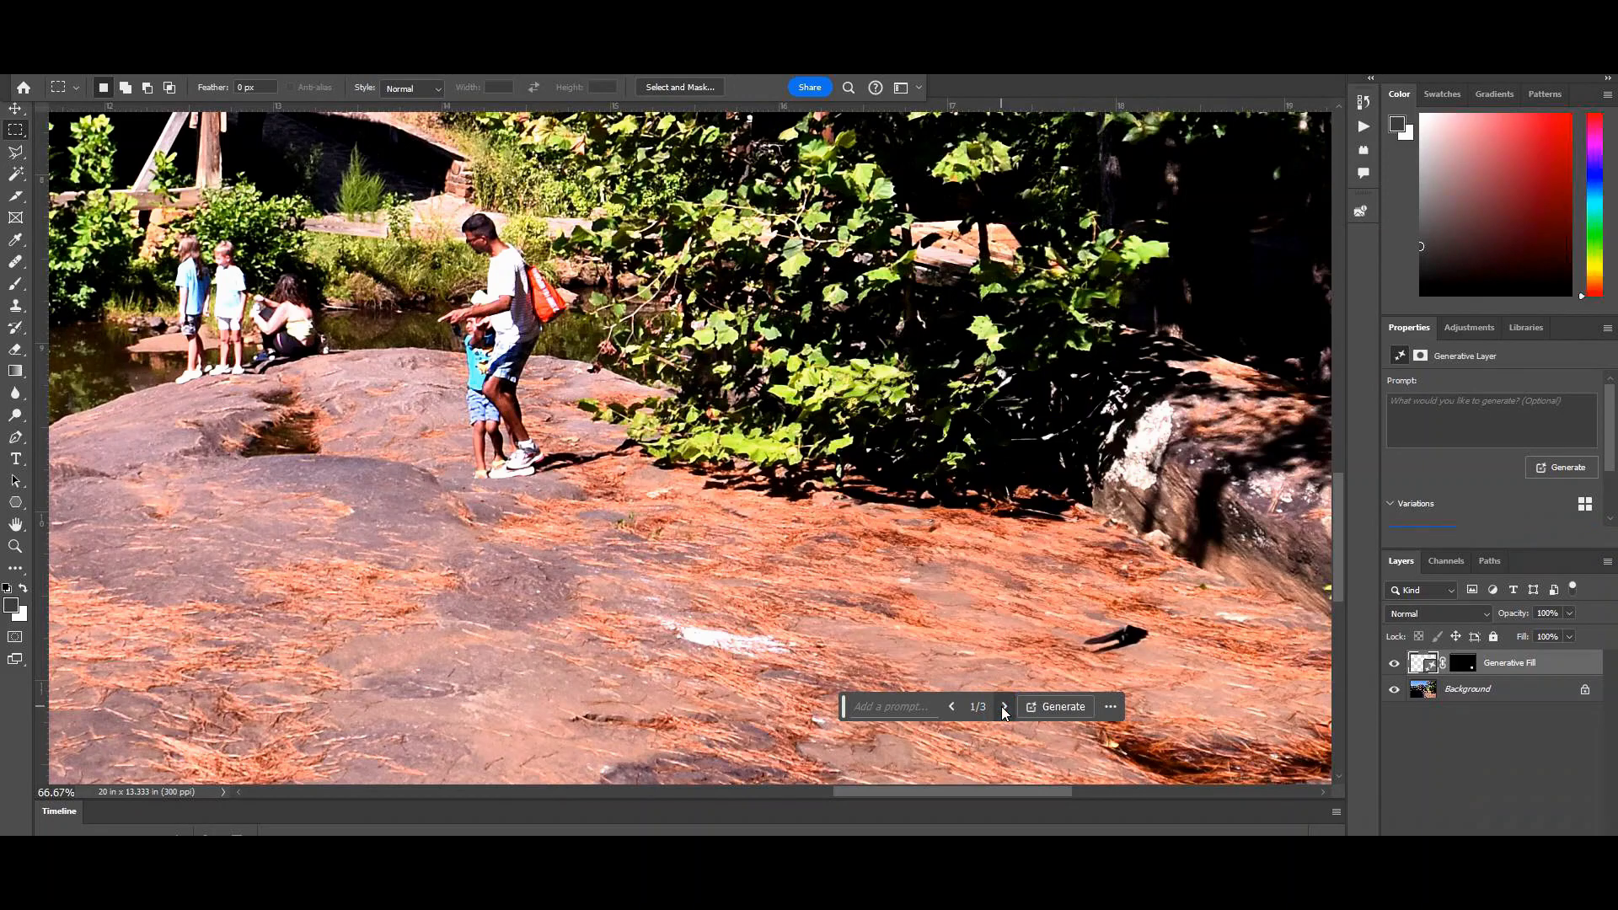
# - Return to the small dark bird variation, dismiss its options menu, and hide the Generative Fill layer
pyautogui.click(952, 706)
pyautogui.click(1006, 707)
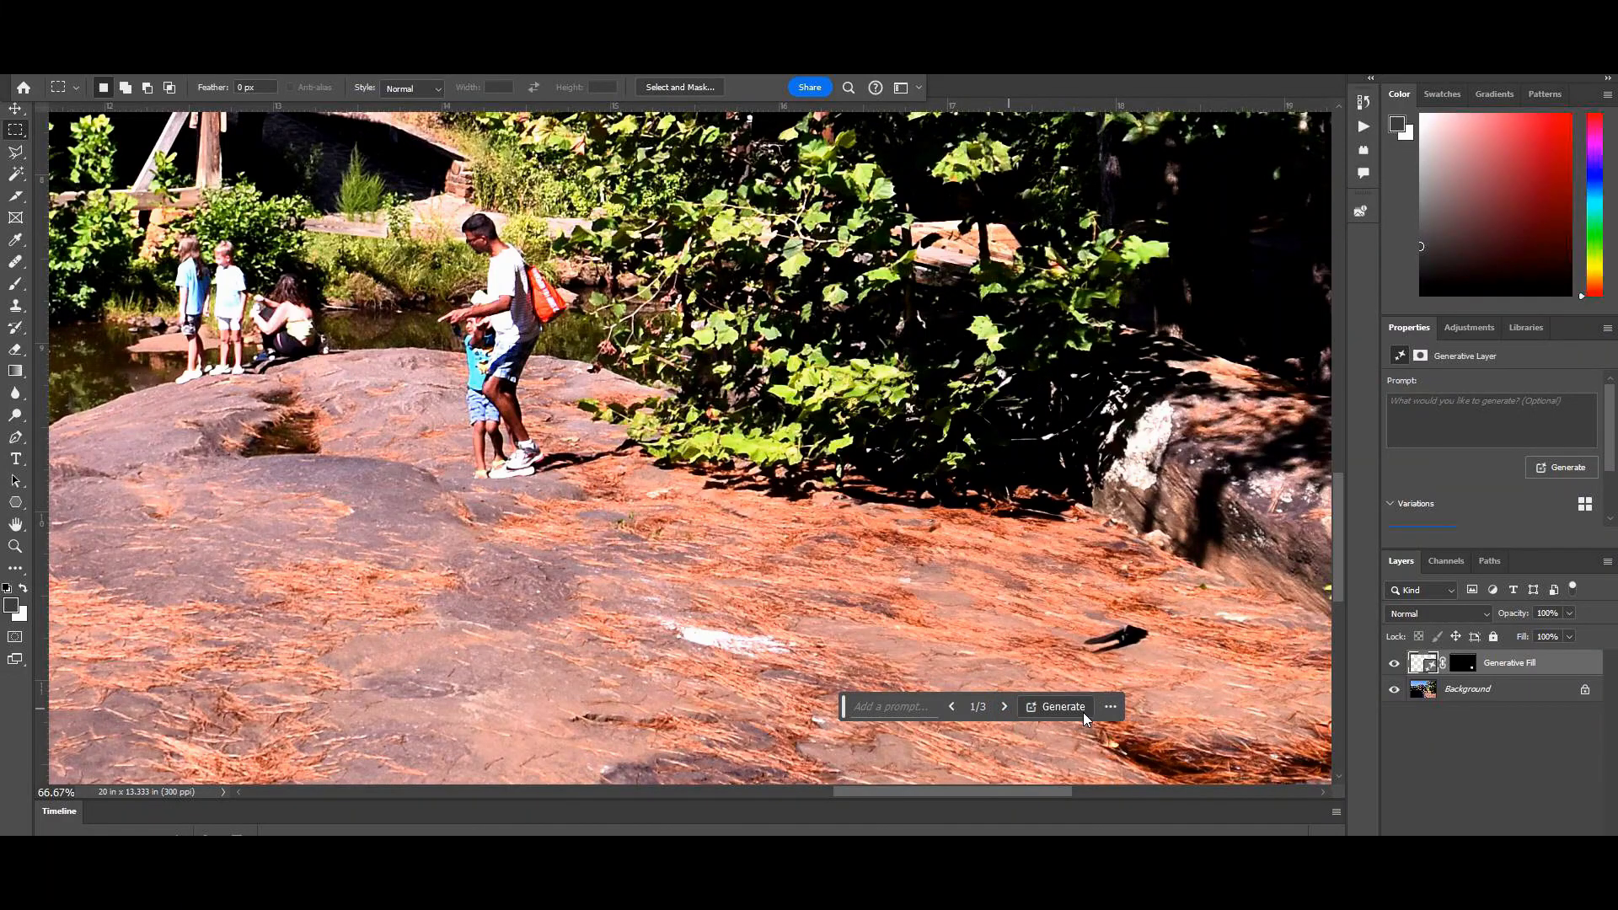
pyautogui.click(1109, 708)
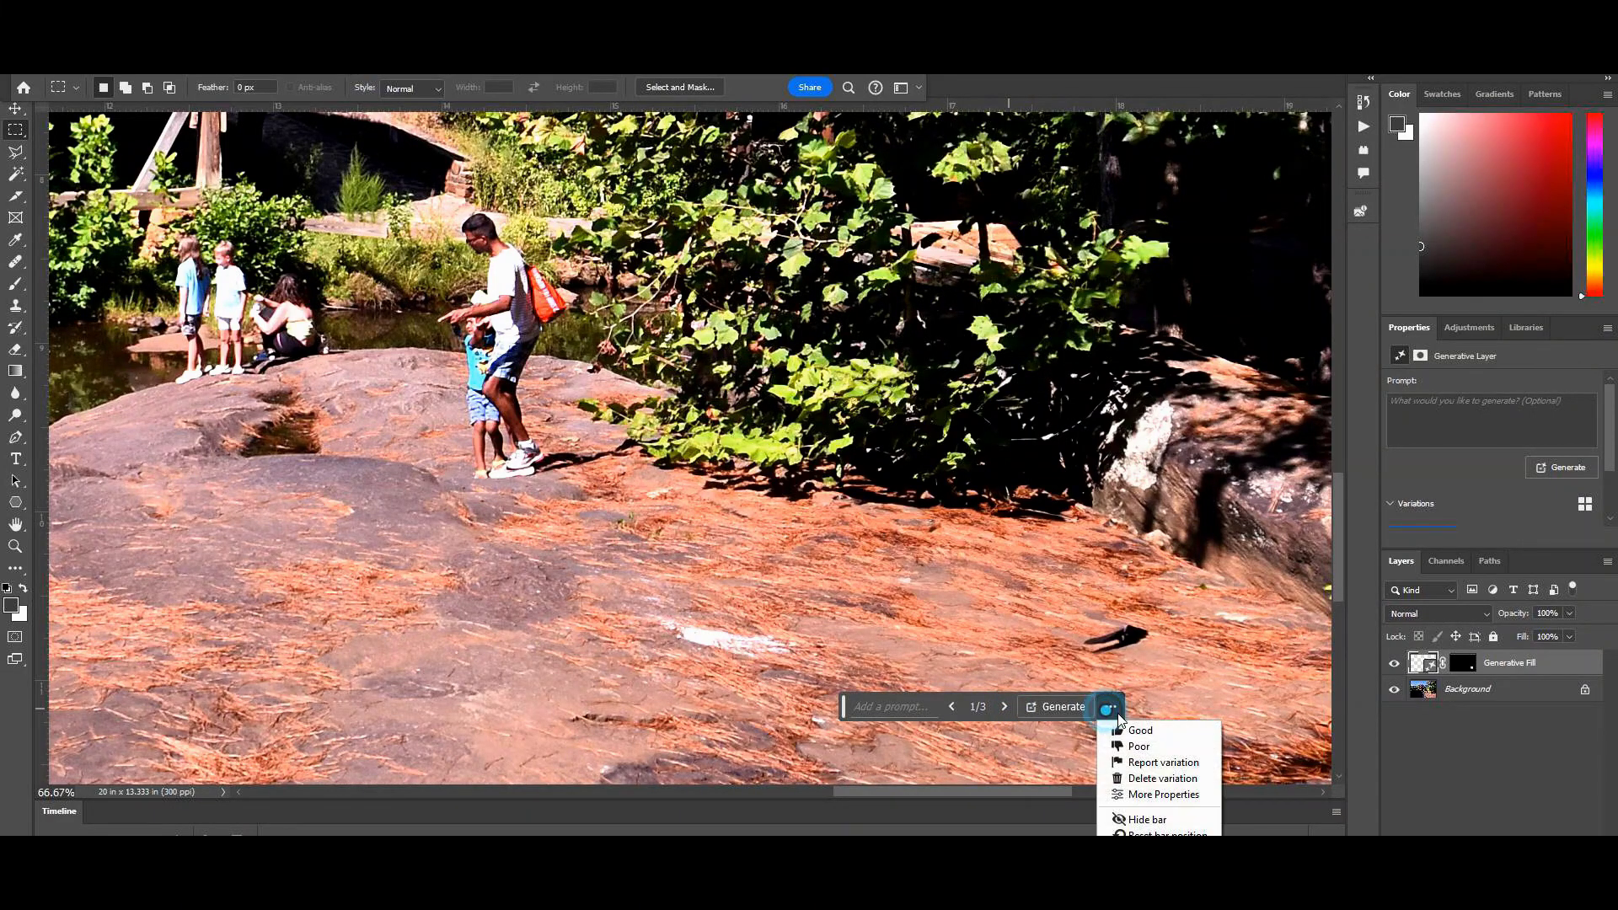
pyautogui.click(1394, 666)
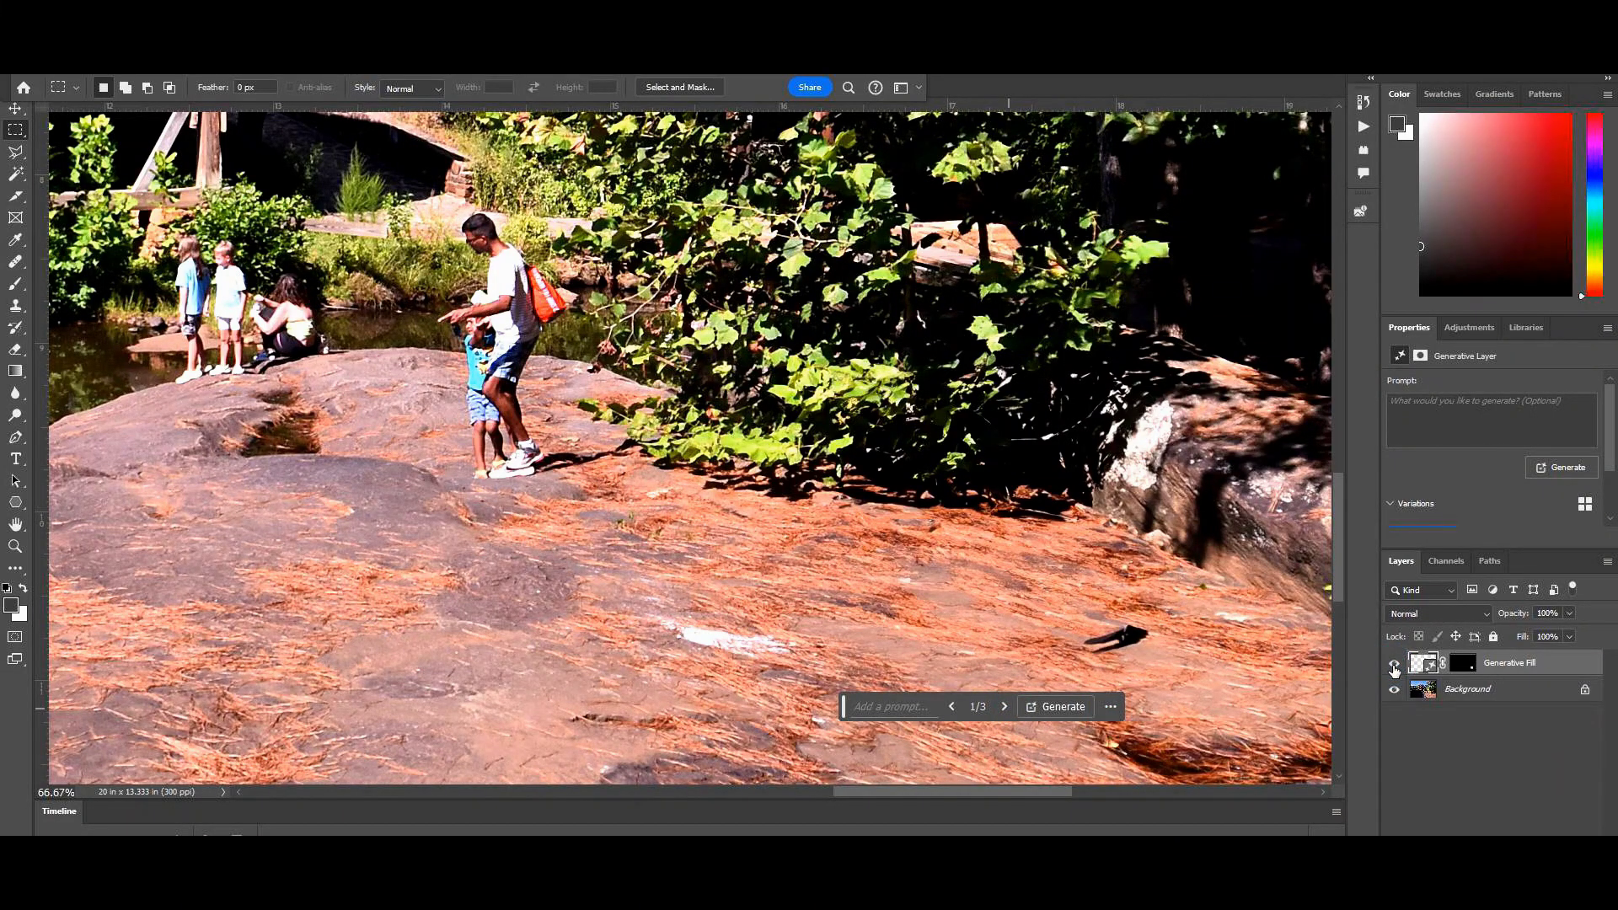
pyautogui.click(1393, 666)
# - Delete the old Generative Fill layer and generate a fresh fill over the photographer
pyautogui.click(1394, 668)
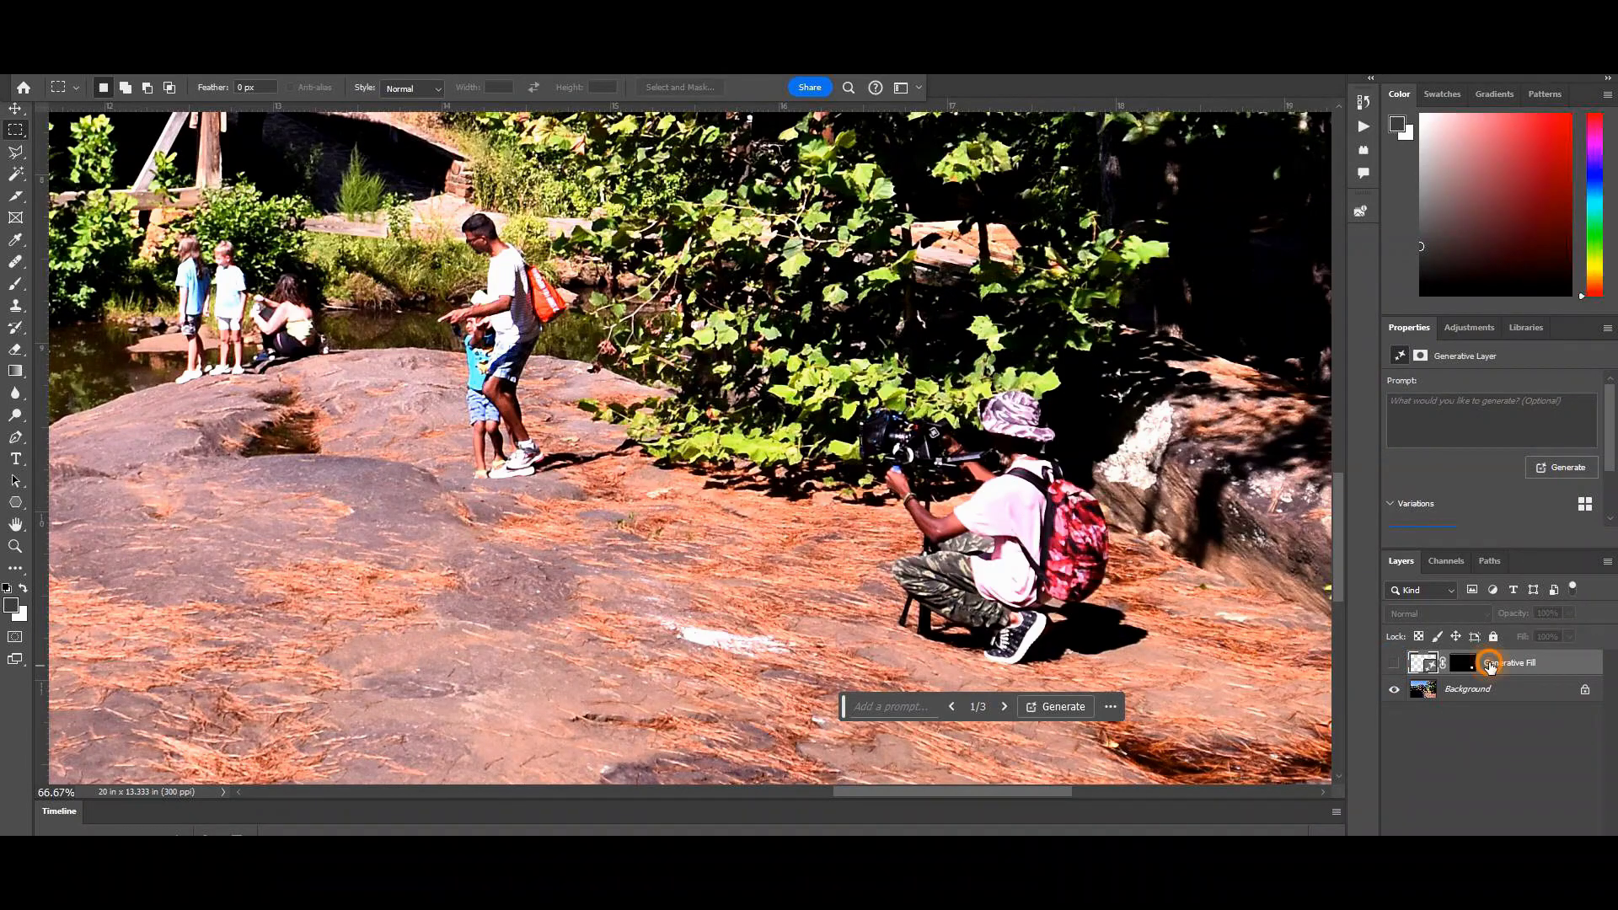
pyautogui.rightClick(1489, 666)
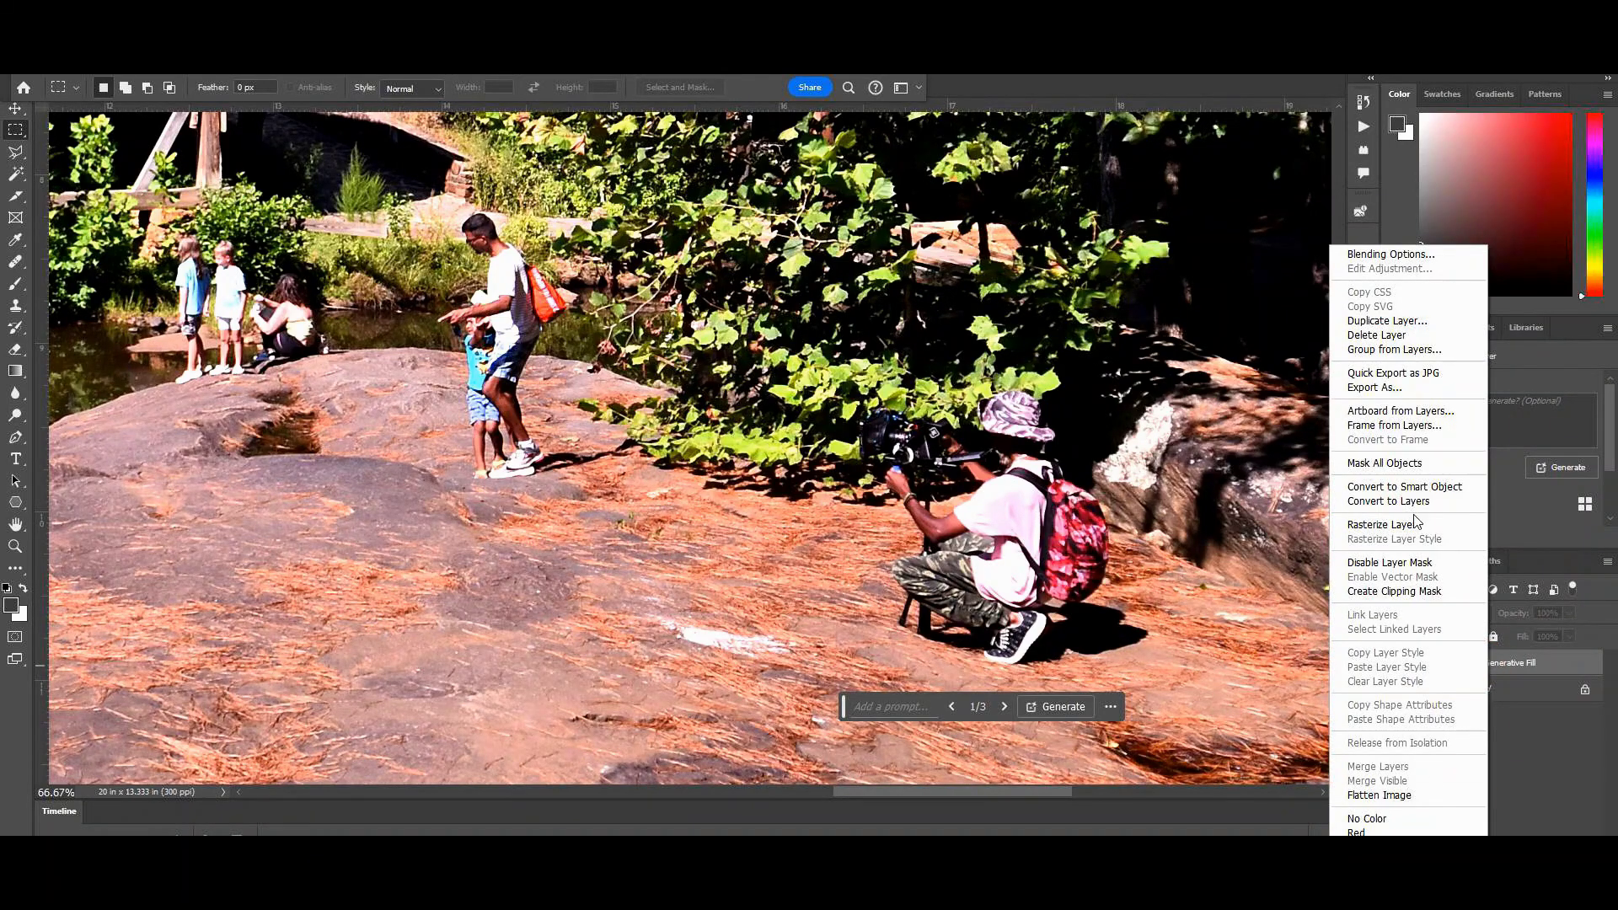
pyautogui.click(1393, 335)
pyautogui.click(678, 372)
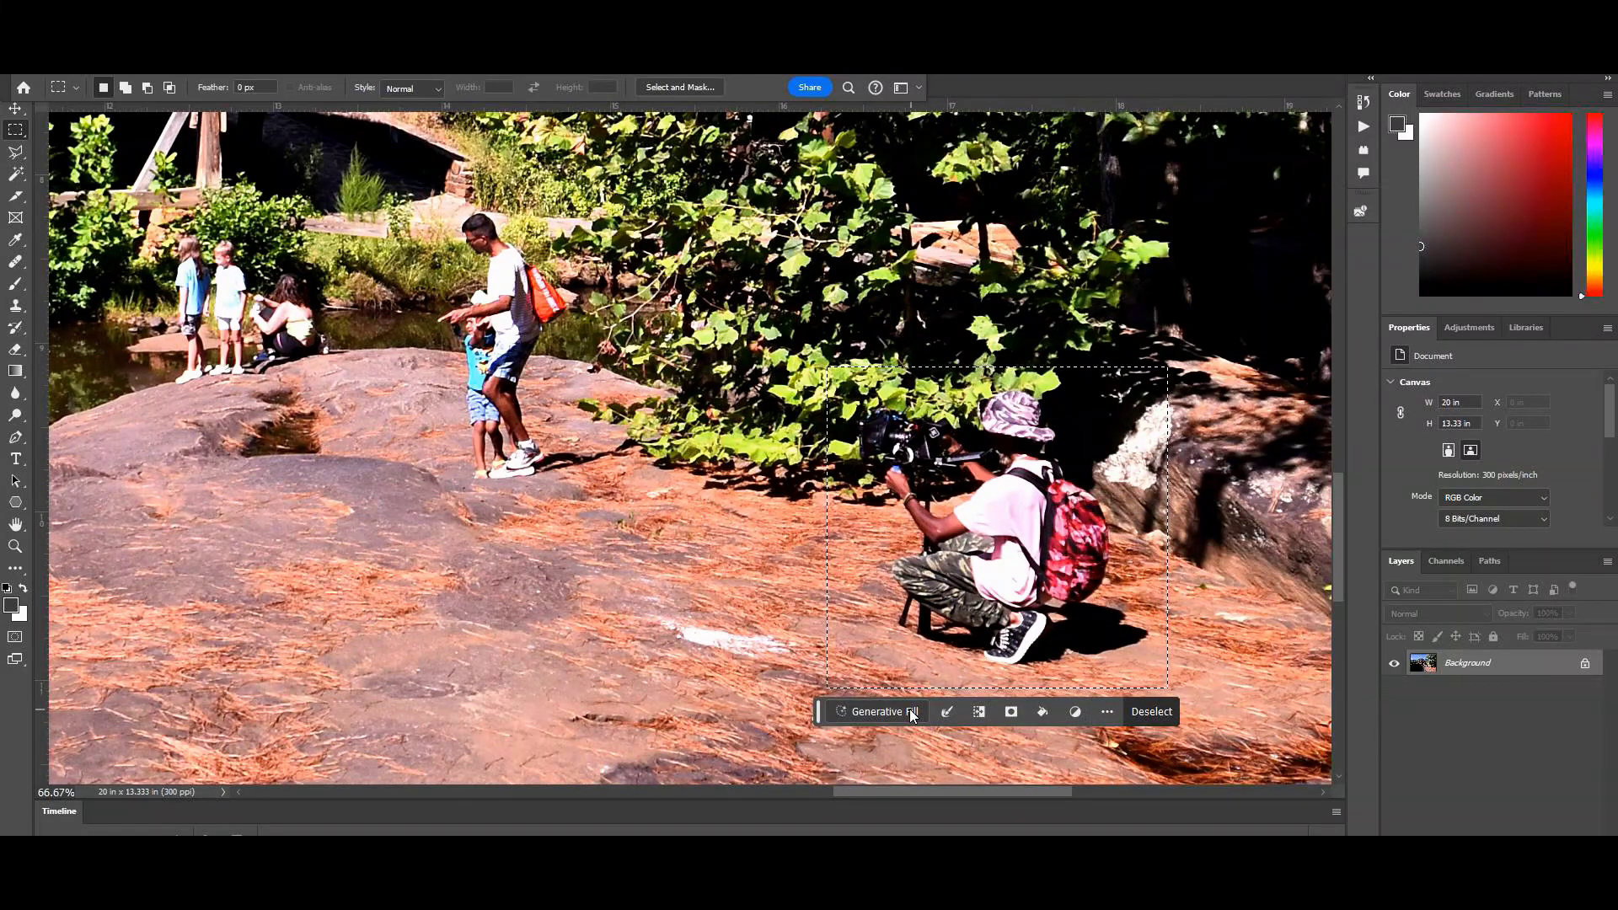
pyautogui.click(1154, 712)
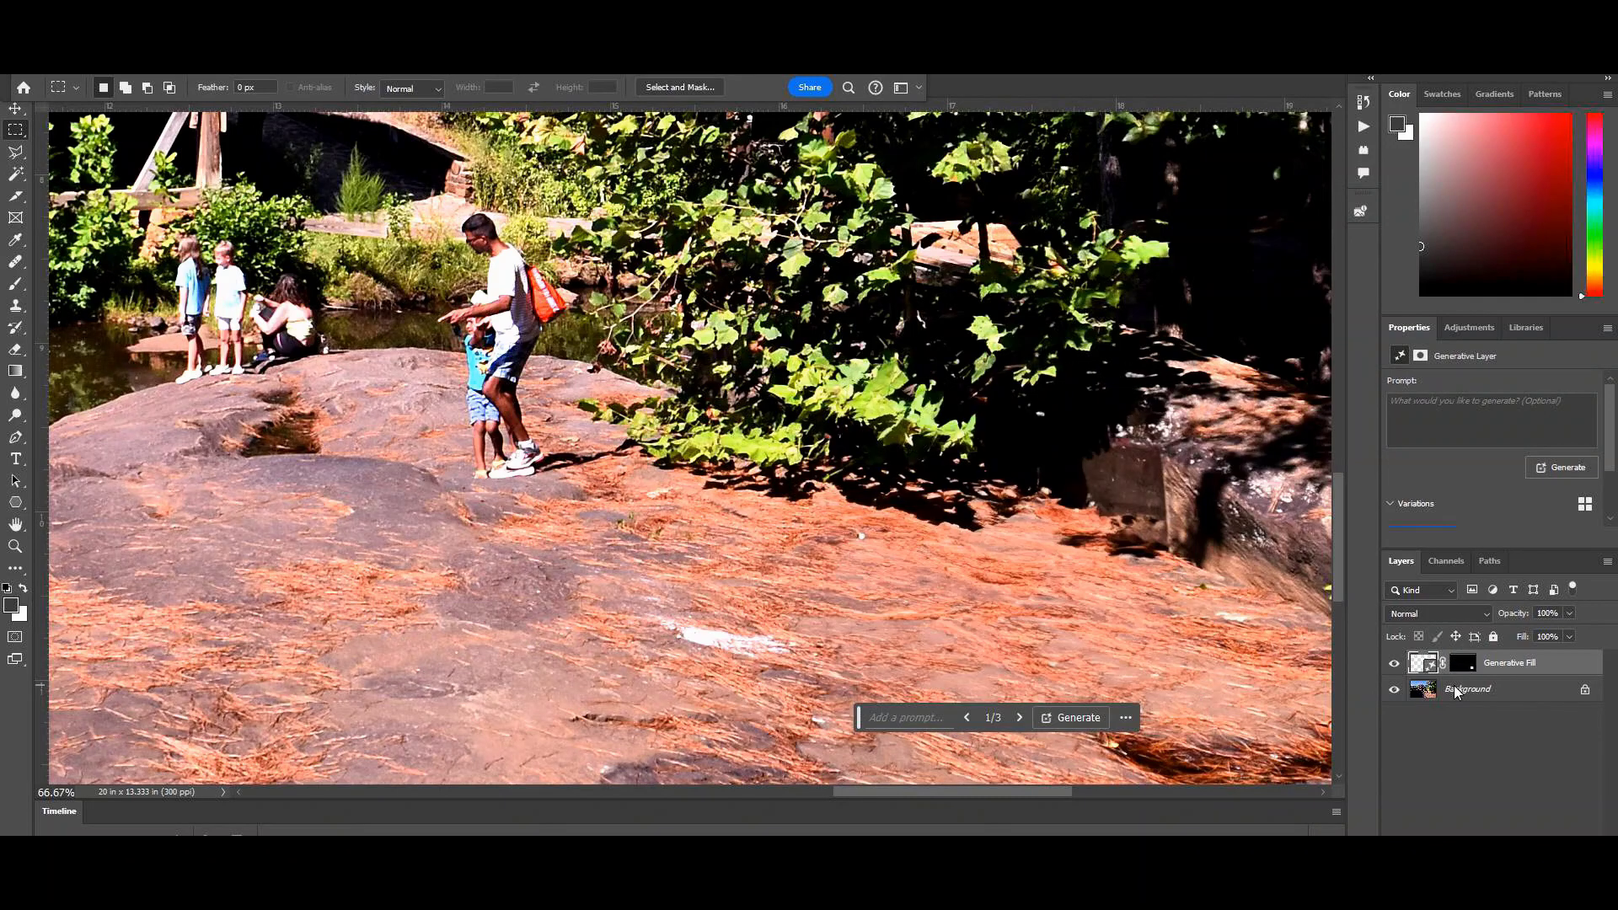
# - Keep the second fill variation, then marquee the man and child on the Background layer
pyautogui.click(1017, 718)
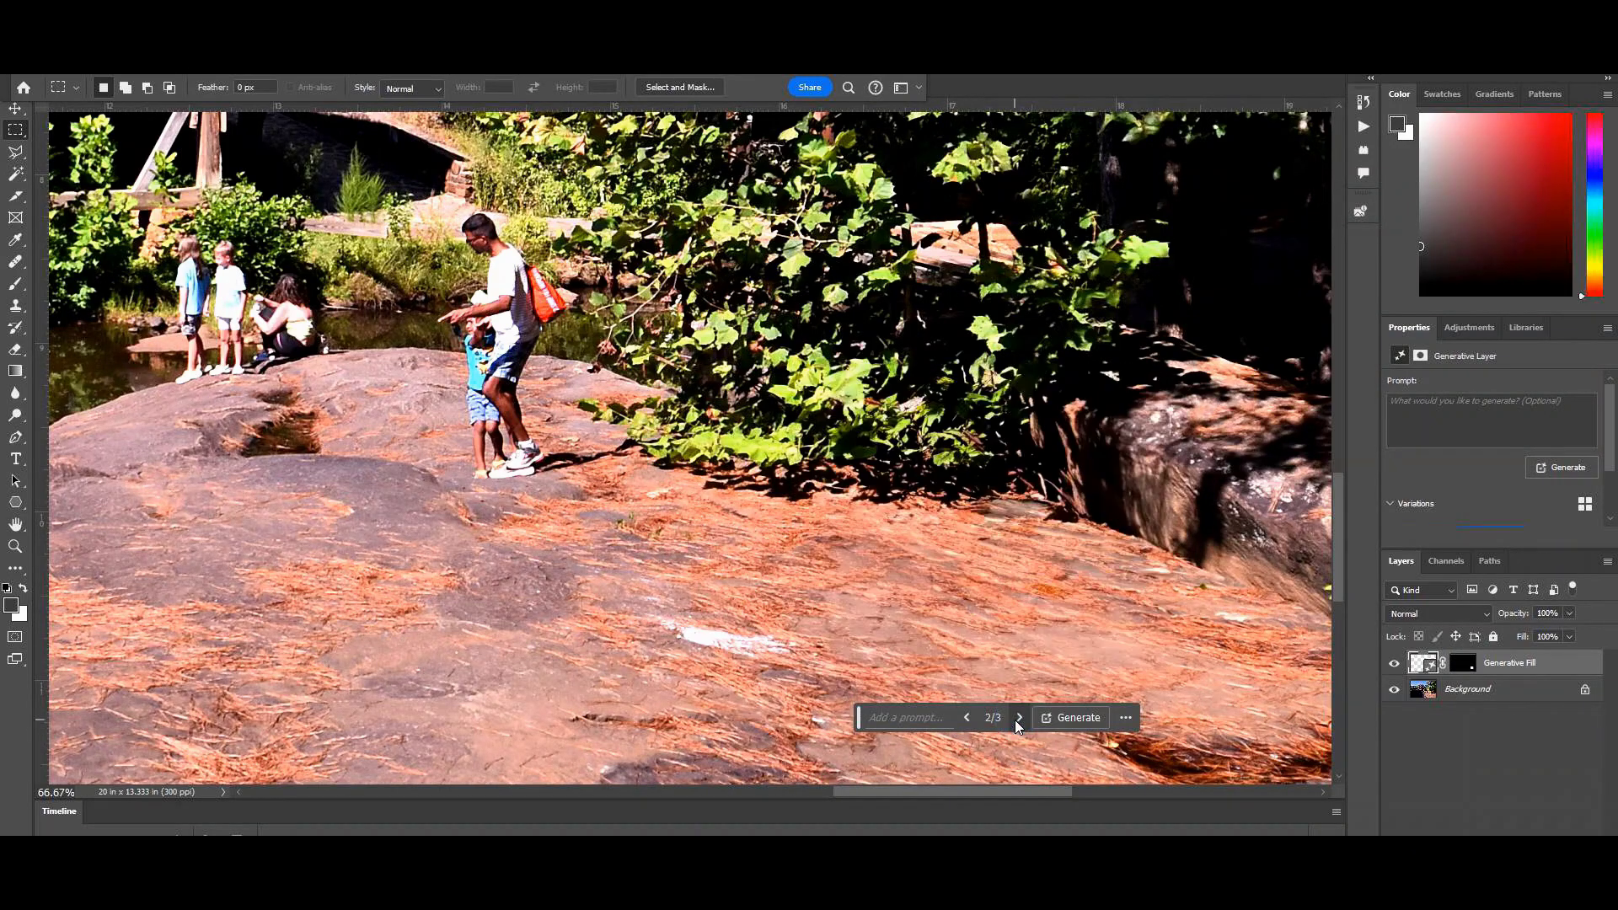
pyautogui.click(1017, 718)
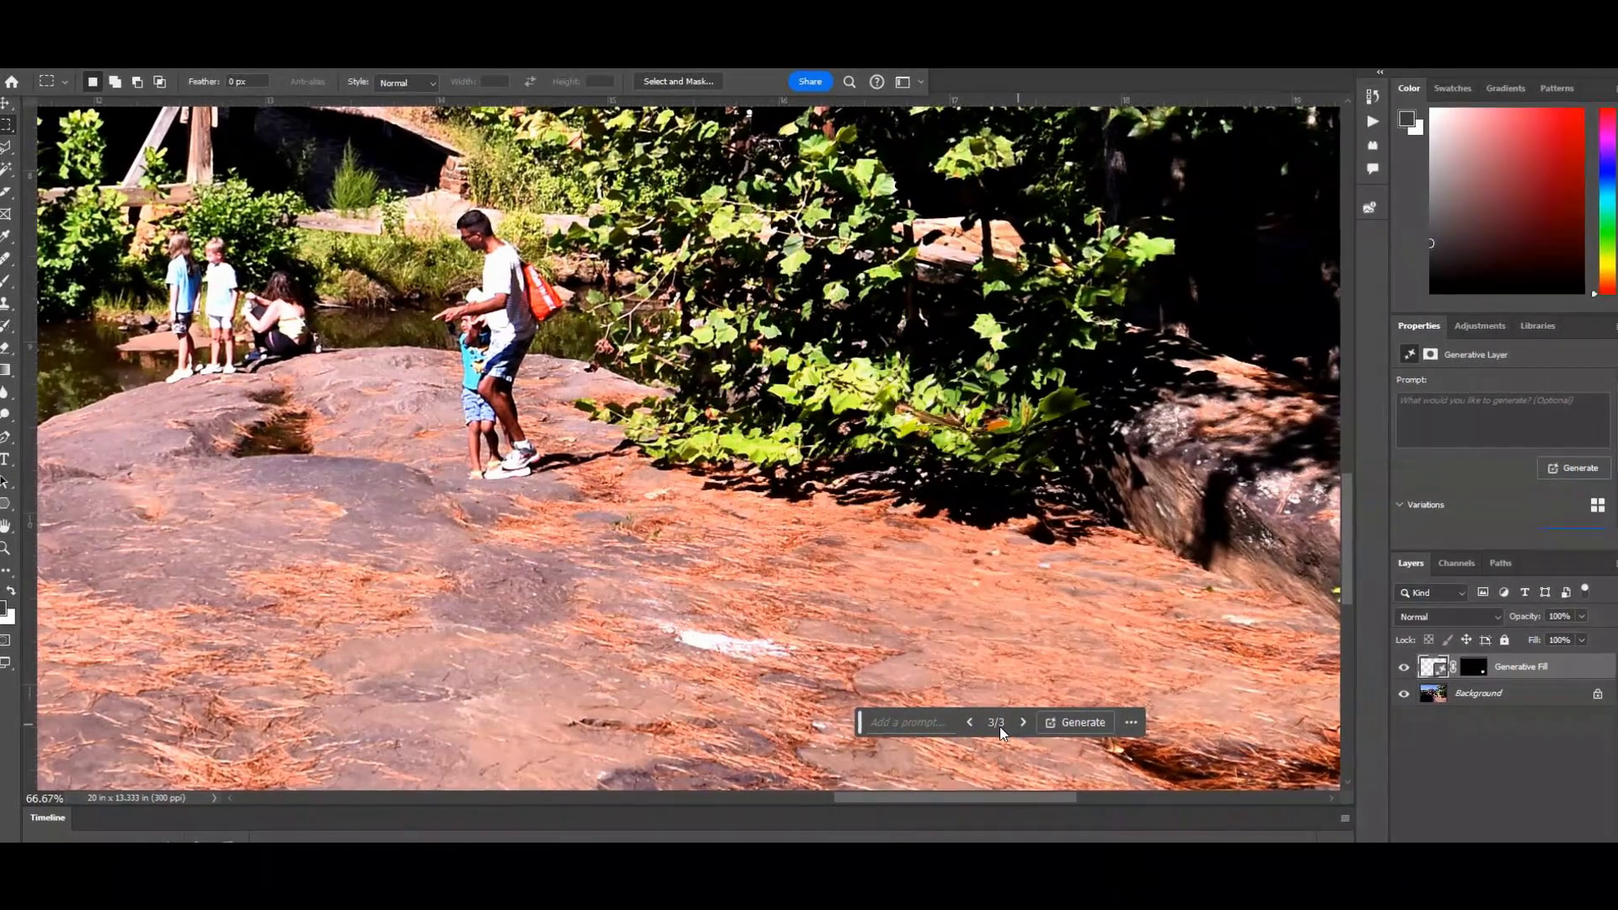
pyautogui.click(969, 722)
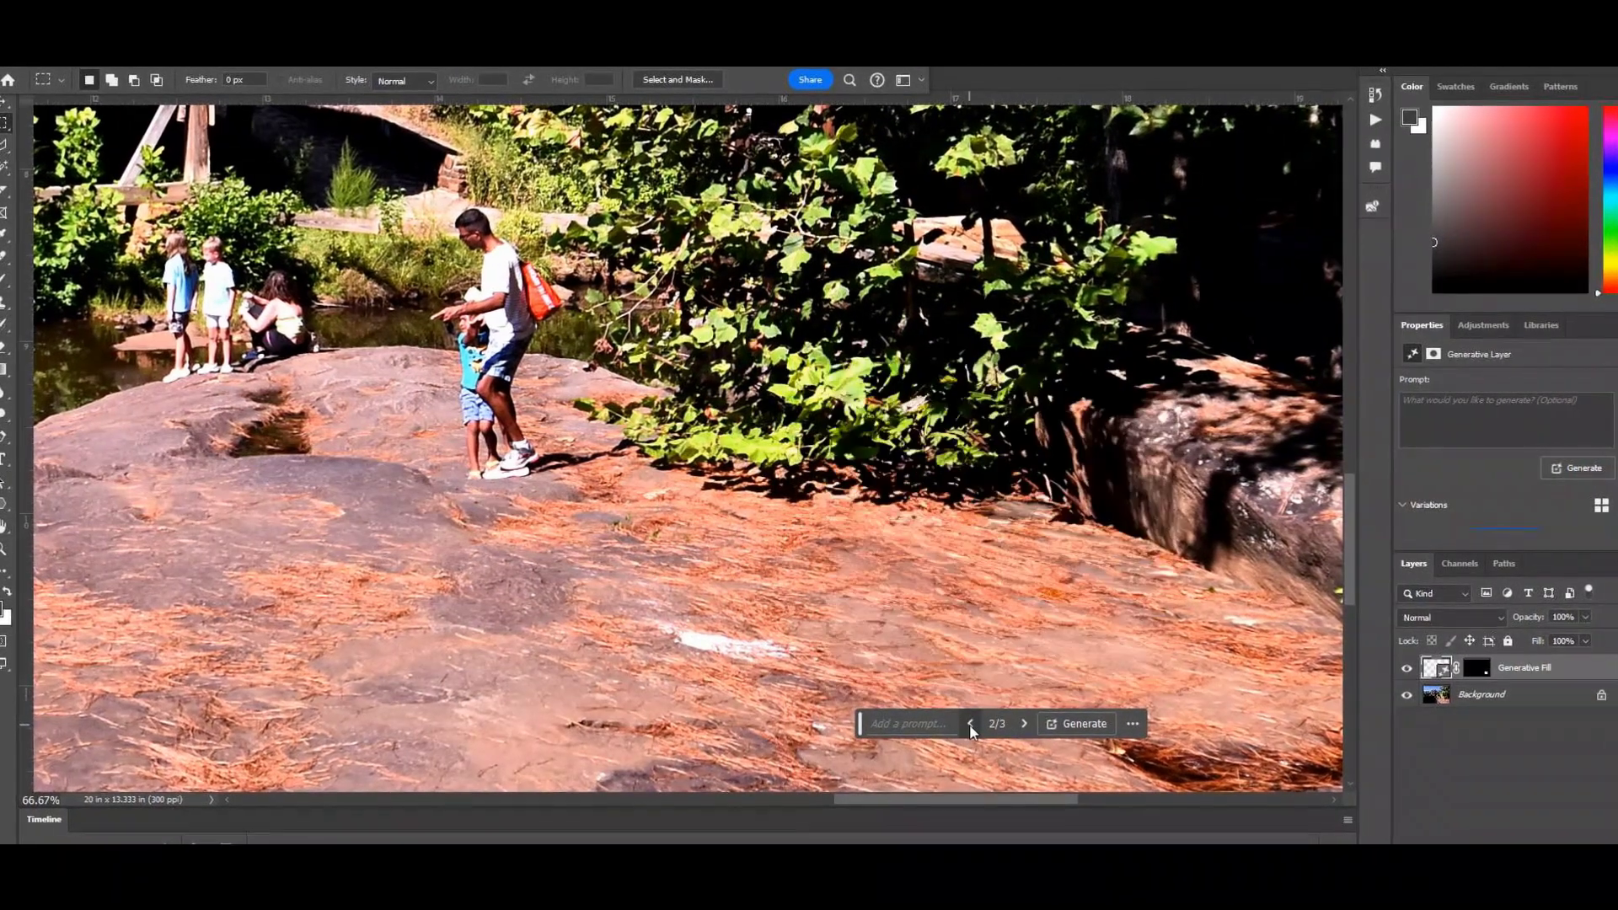
pyautogui.moveTo(1033, 800); pyautogui.dragTo(957, 807)
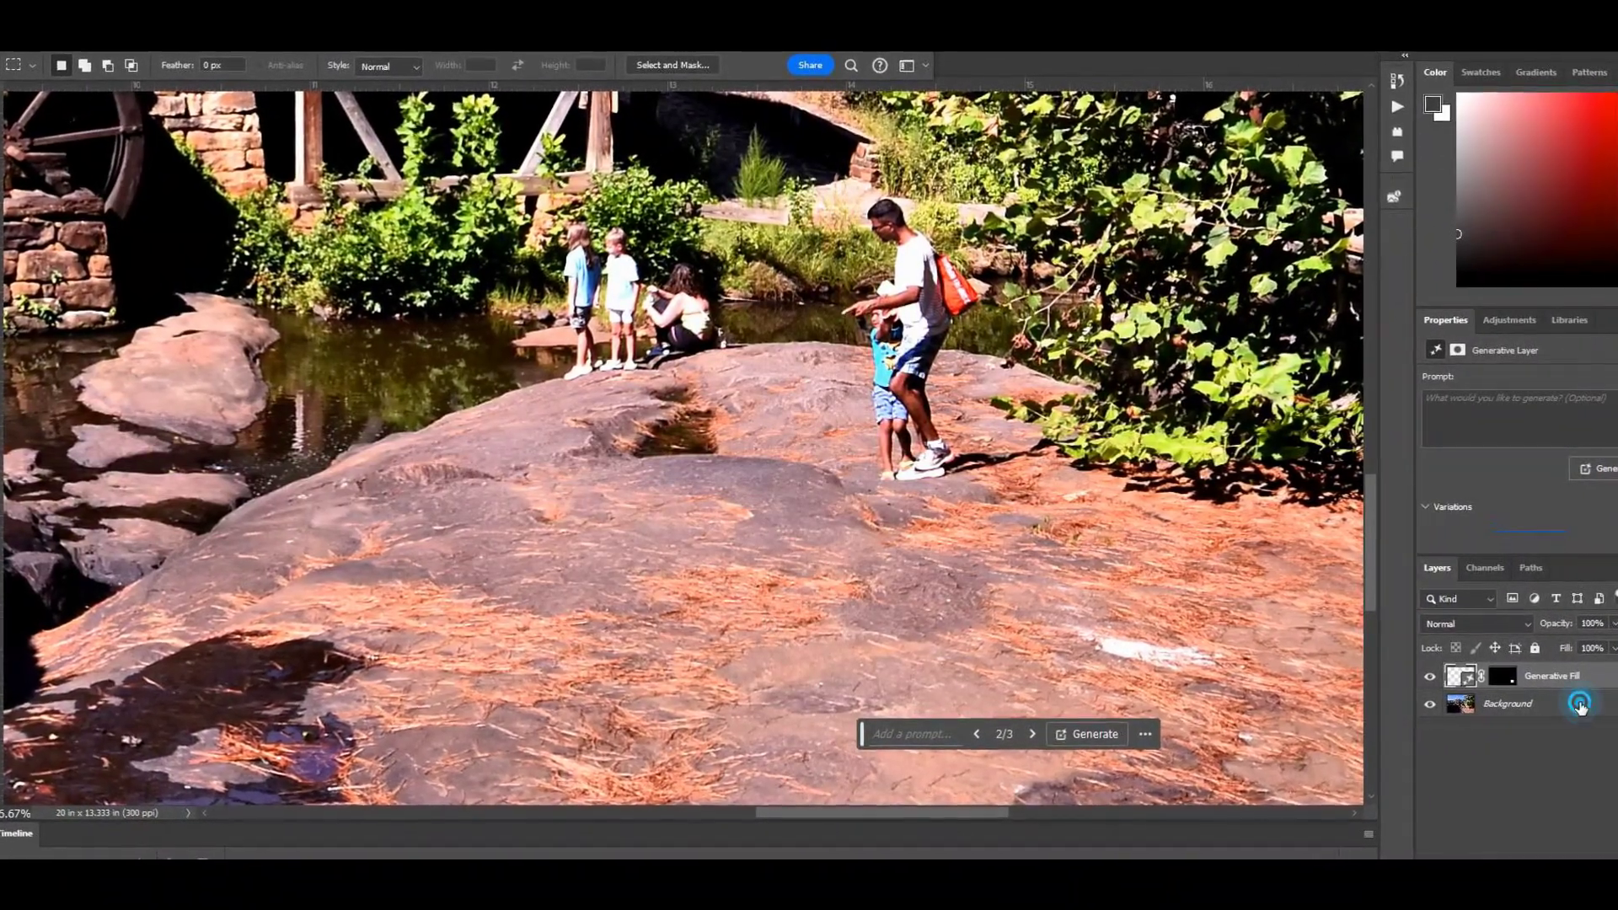
pyautogui.click(1550, 702)
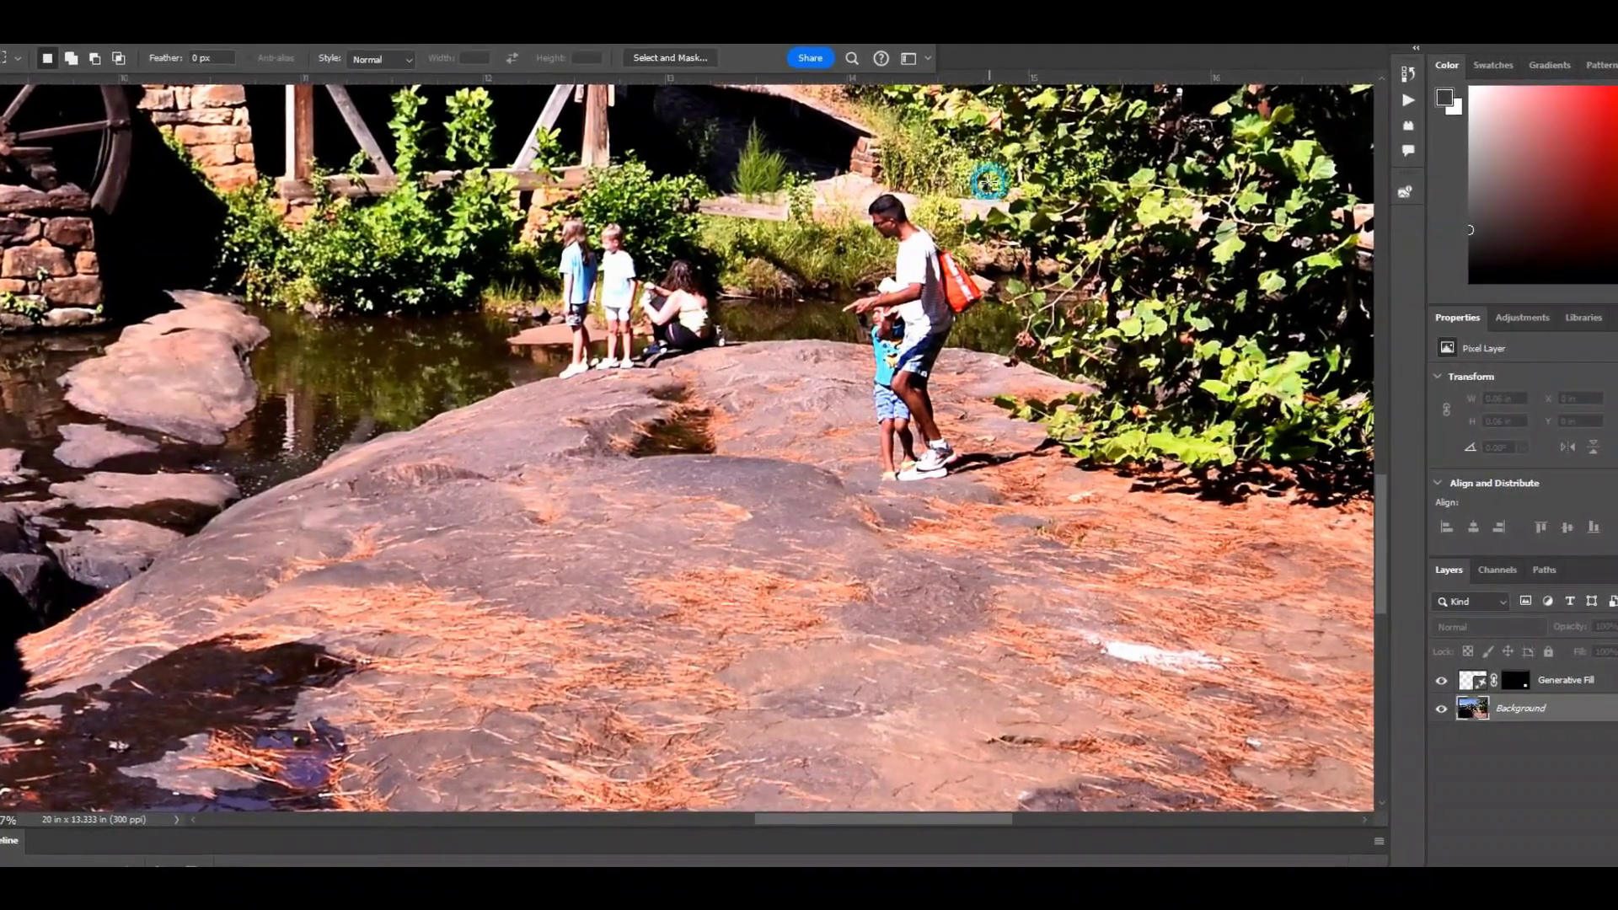
pyautogui.moveTo(987, 178); pyautogui.dragTo(838, 500)
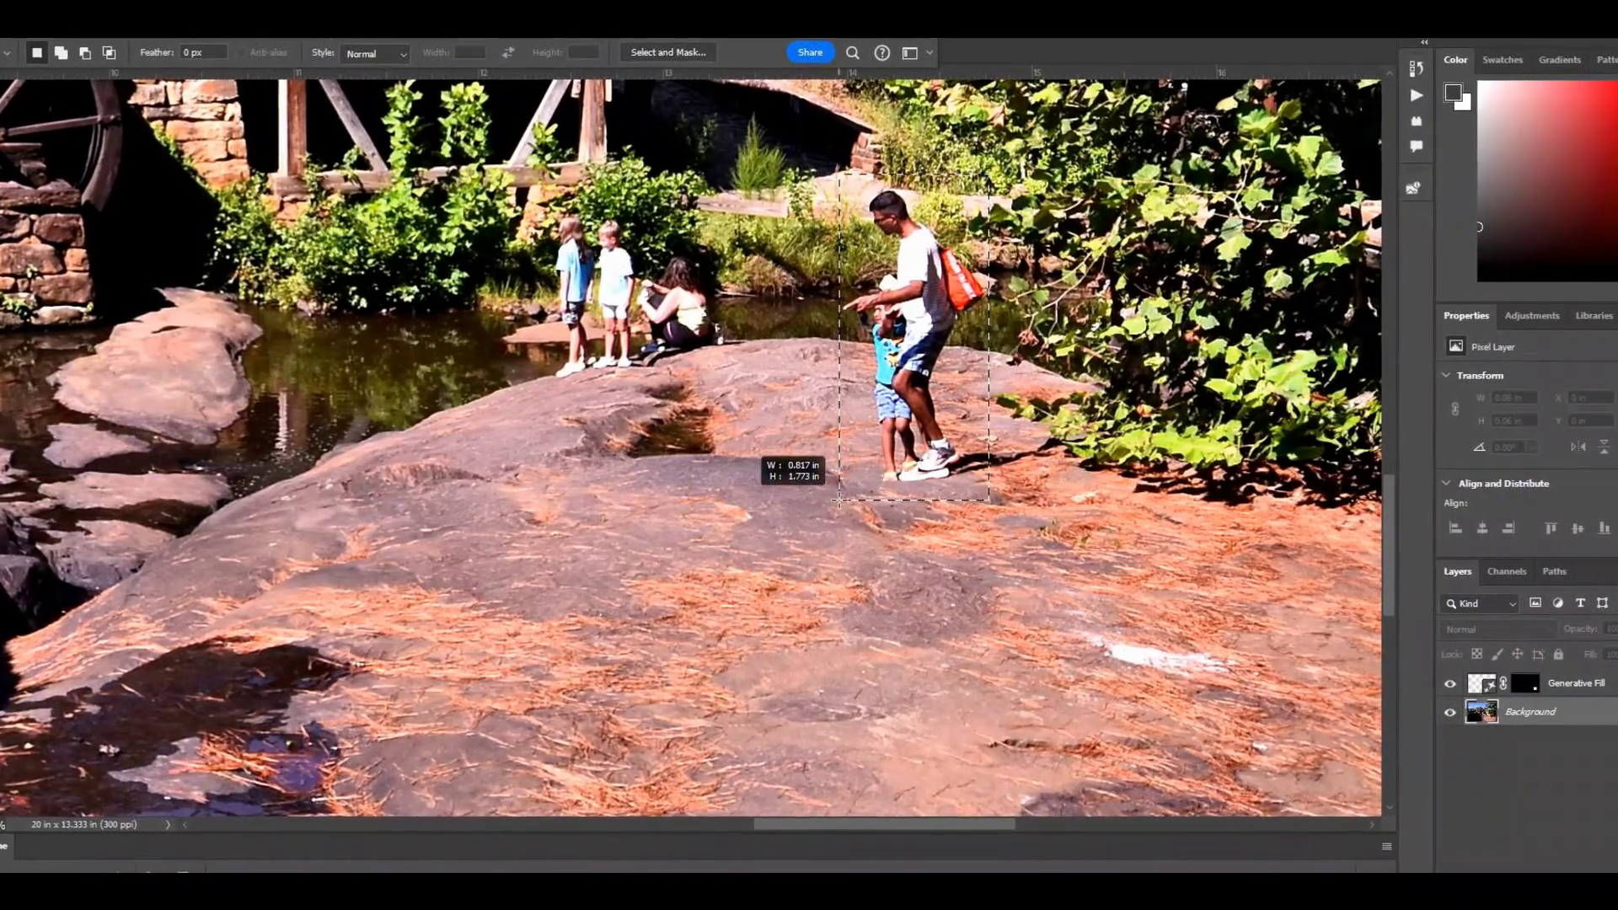
# - Generate a fill removing the man and child and show its second variation
pyautogui.click(805, 529)
pyautogui.click(1095, 528)
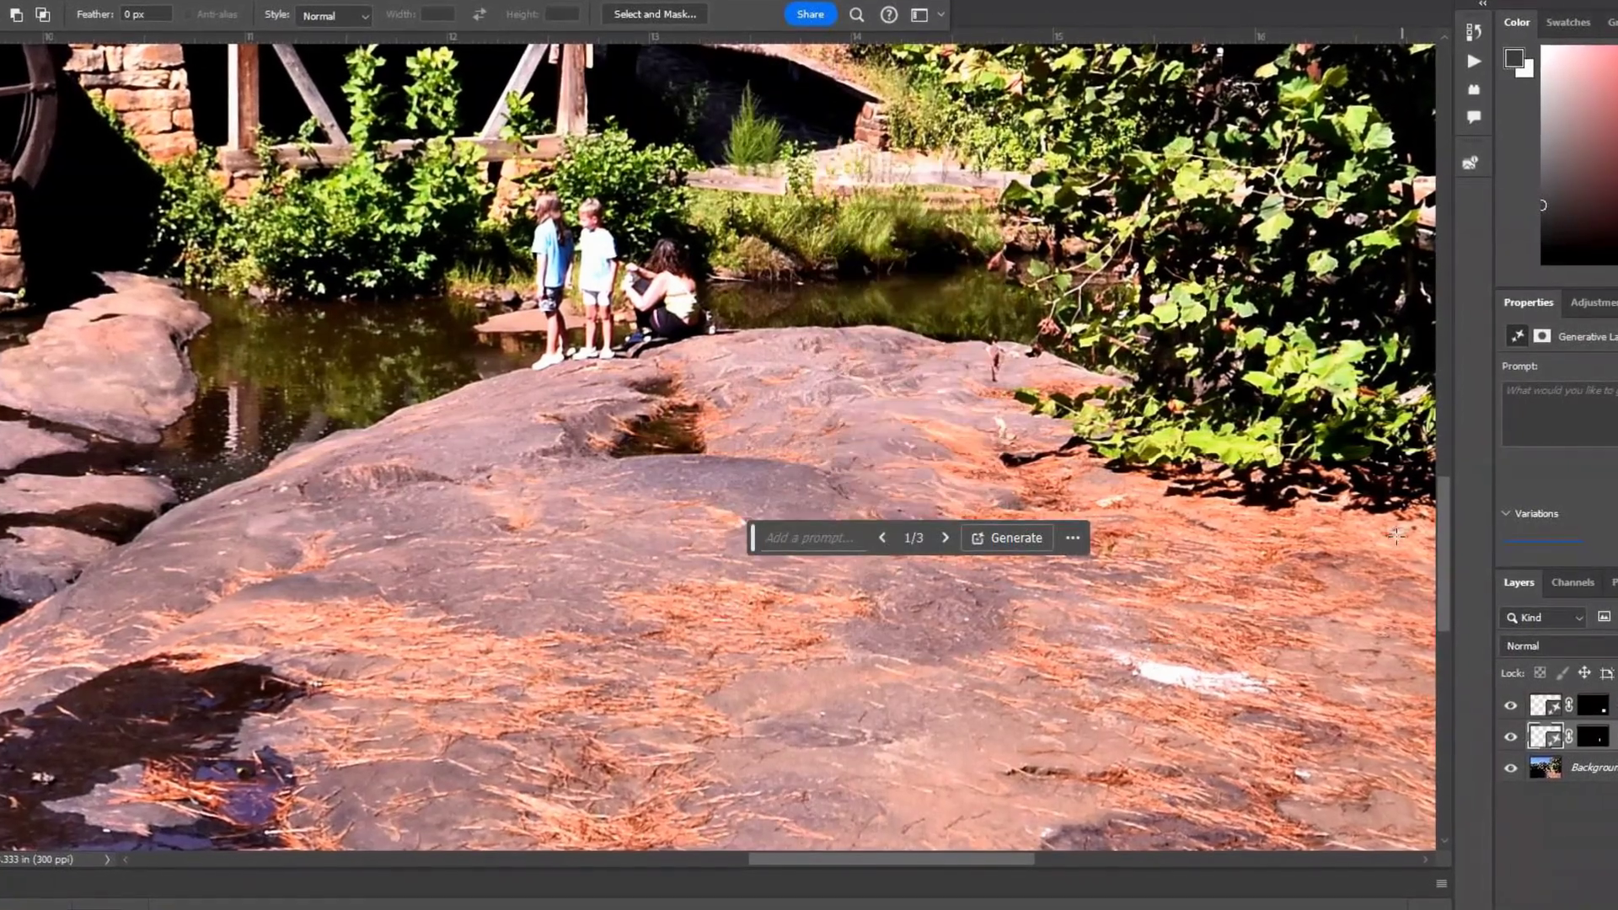
pyautogui.click(947, 540)
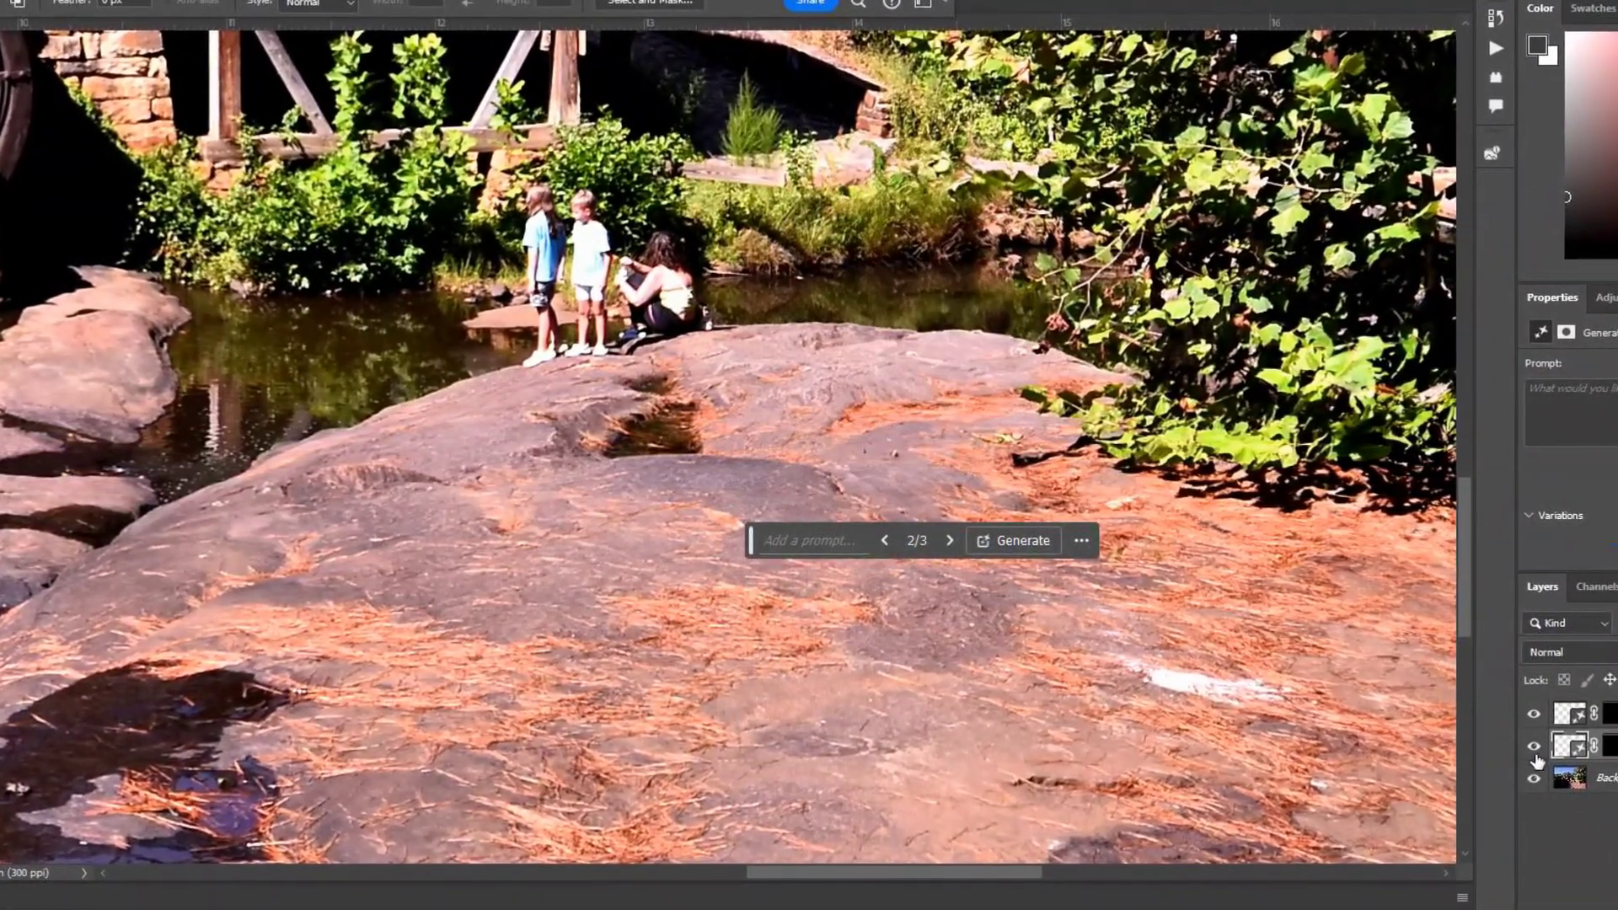
# - Merge the generated fill layers into the single Background layer
pyautogui.click(1566, 776)
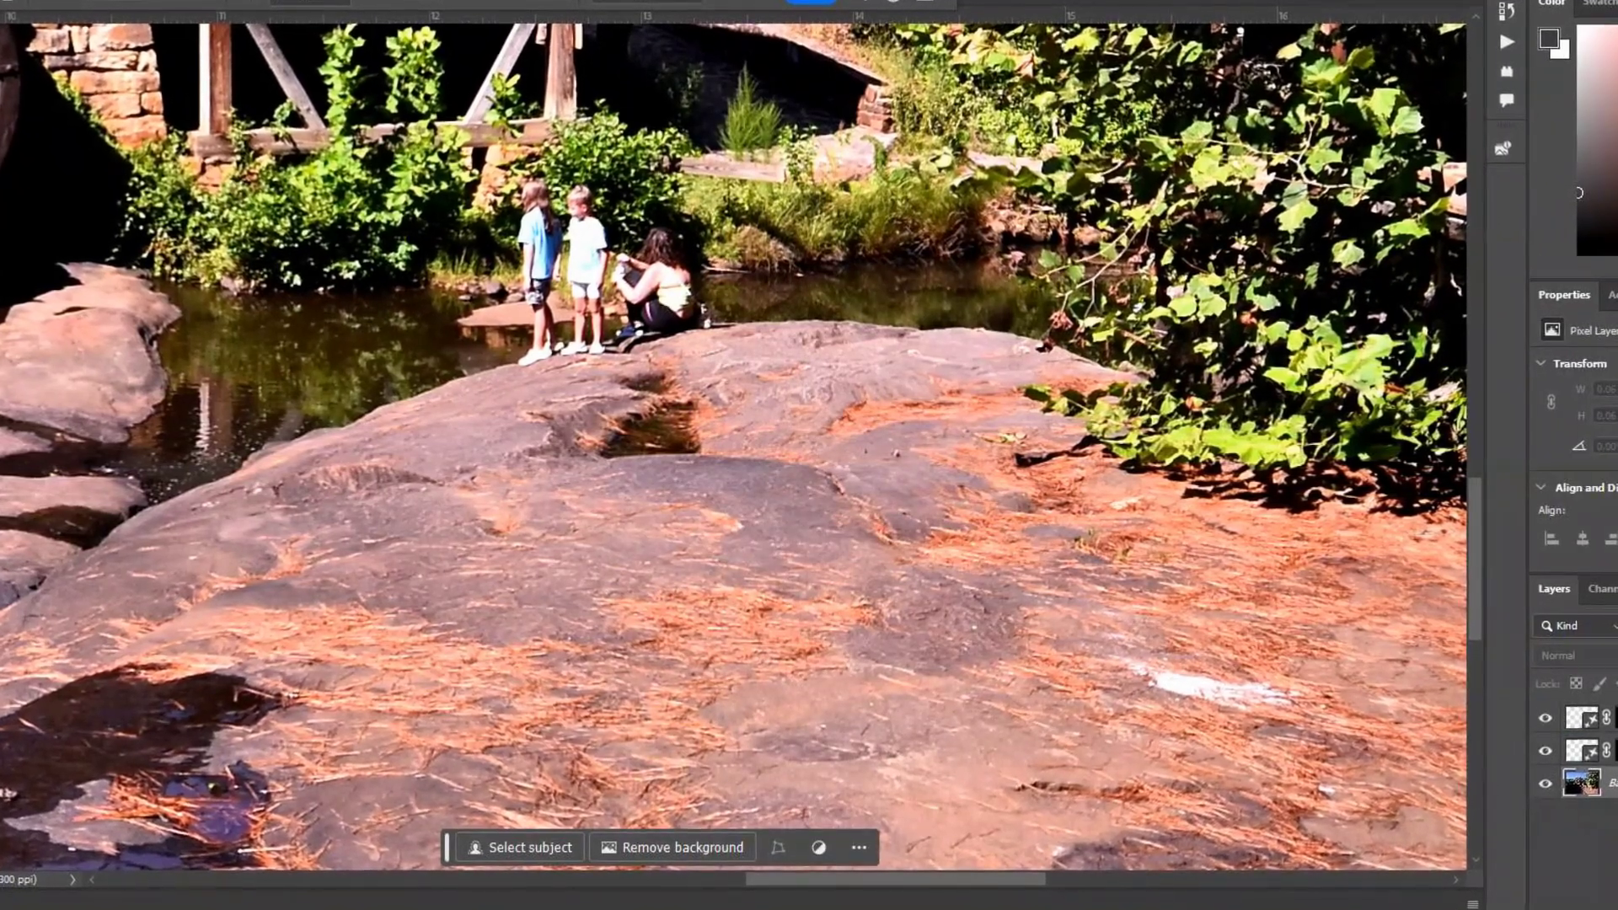
pyautogui.click(1338, 730)
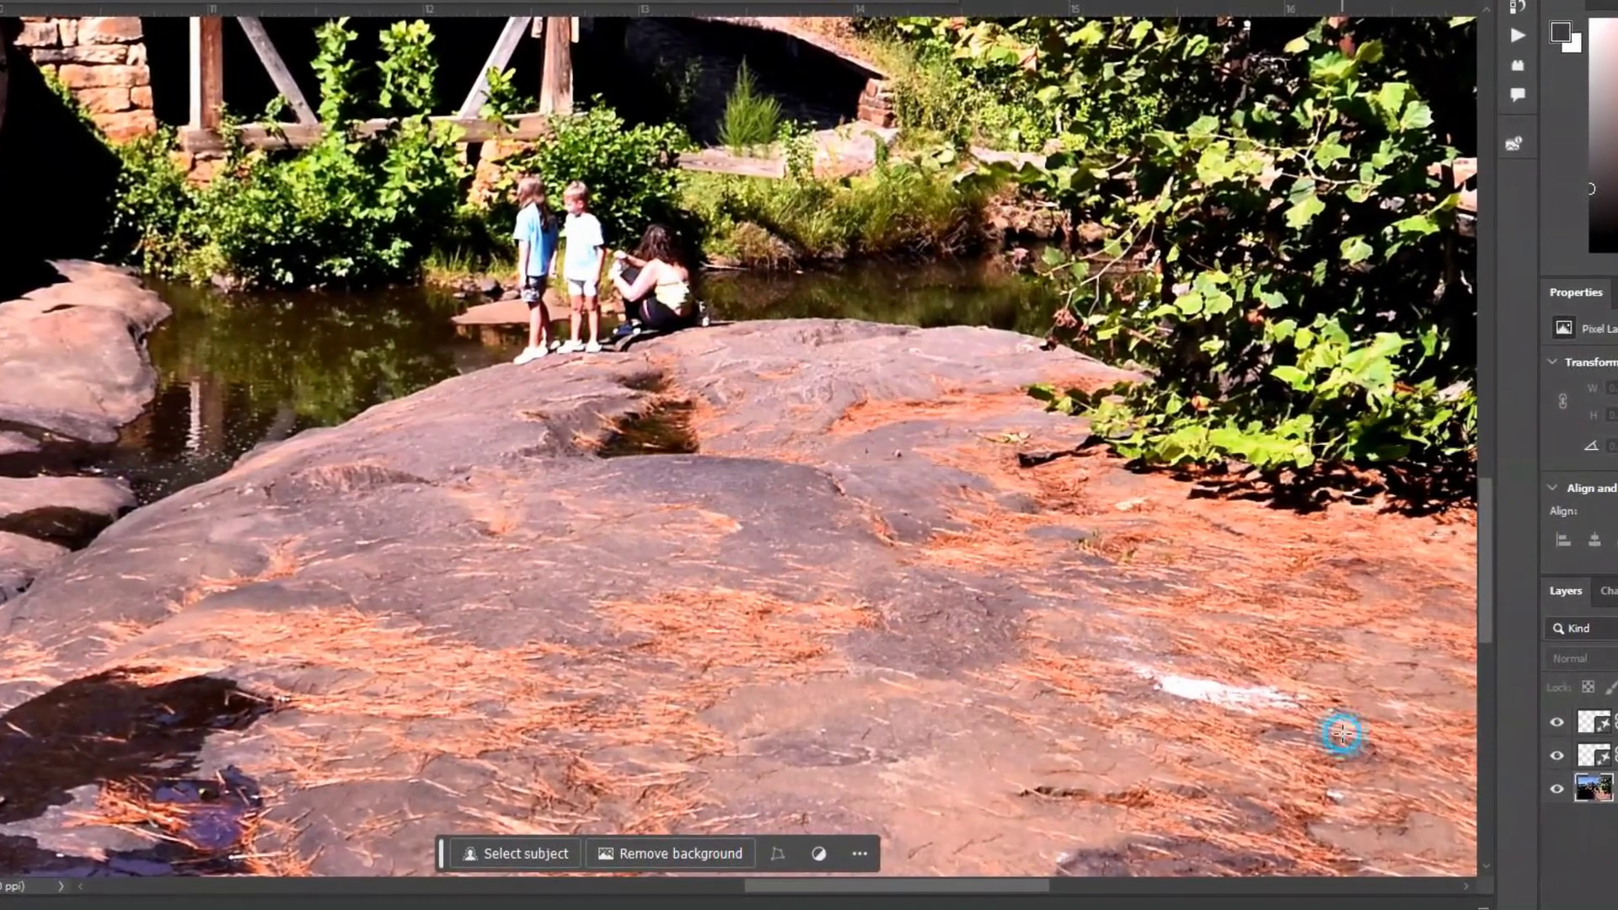
pyautogui.hotkey('ctrl', 'z')
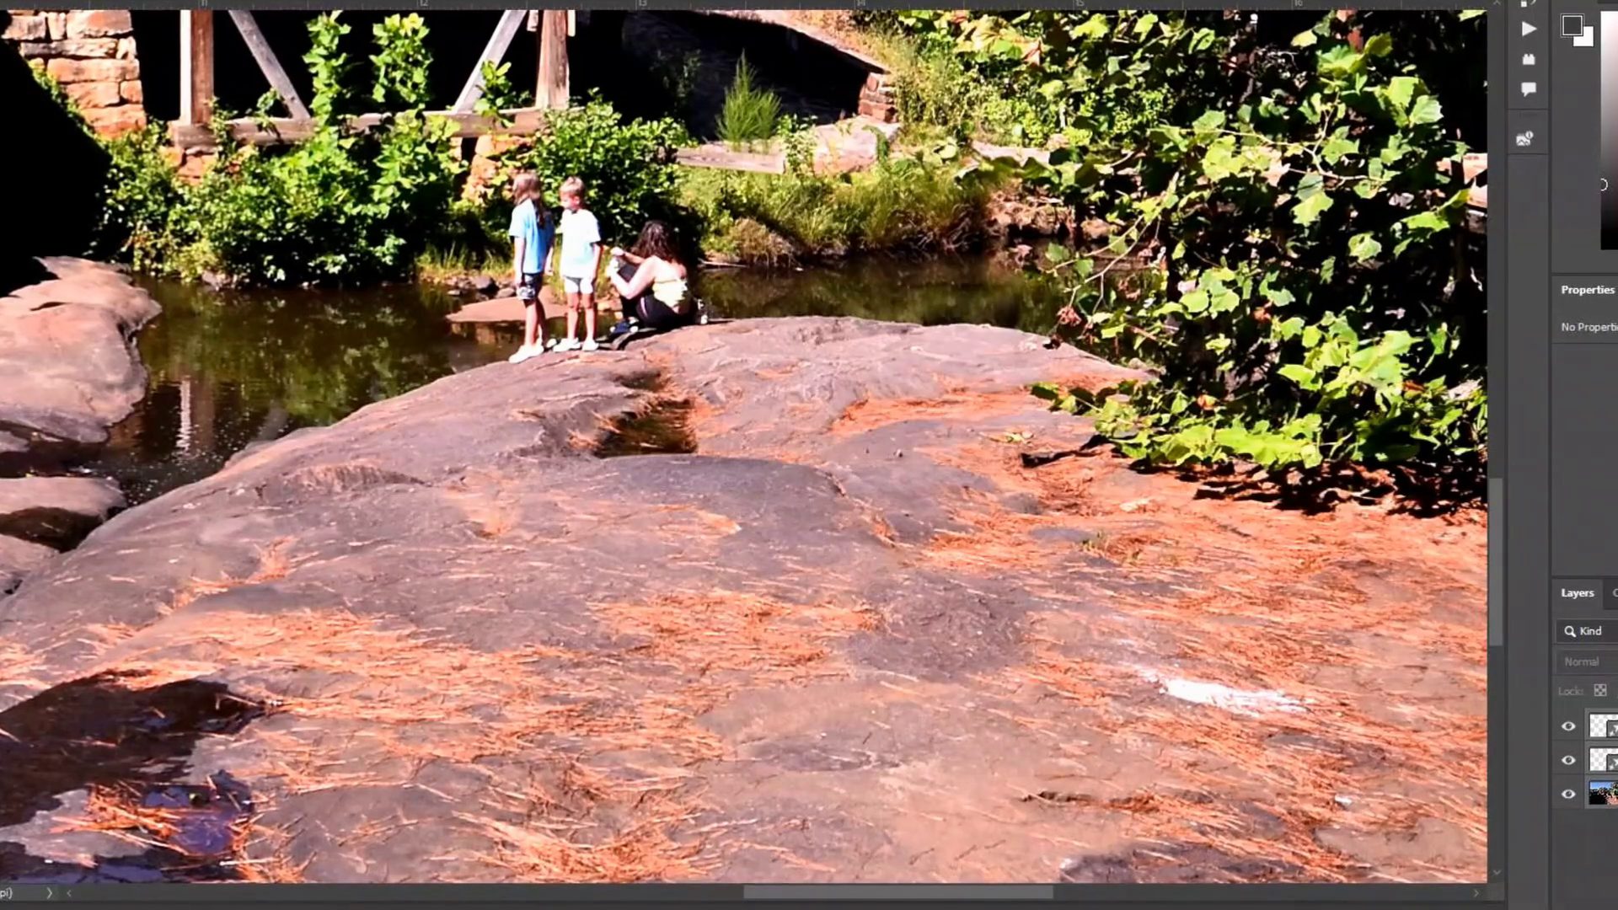
# - Marquee the two children and seated woman, generate a fill, and show variation 3 of 3
pyautogui.scroll(2, 598, 453)
pyautogui.scroll(5, 598, 453)
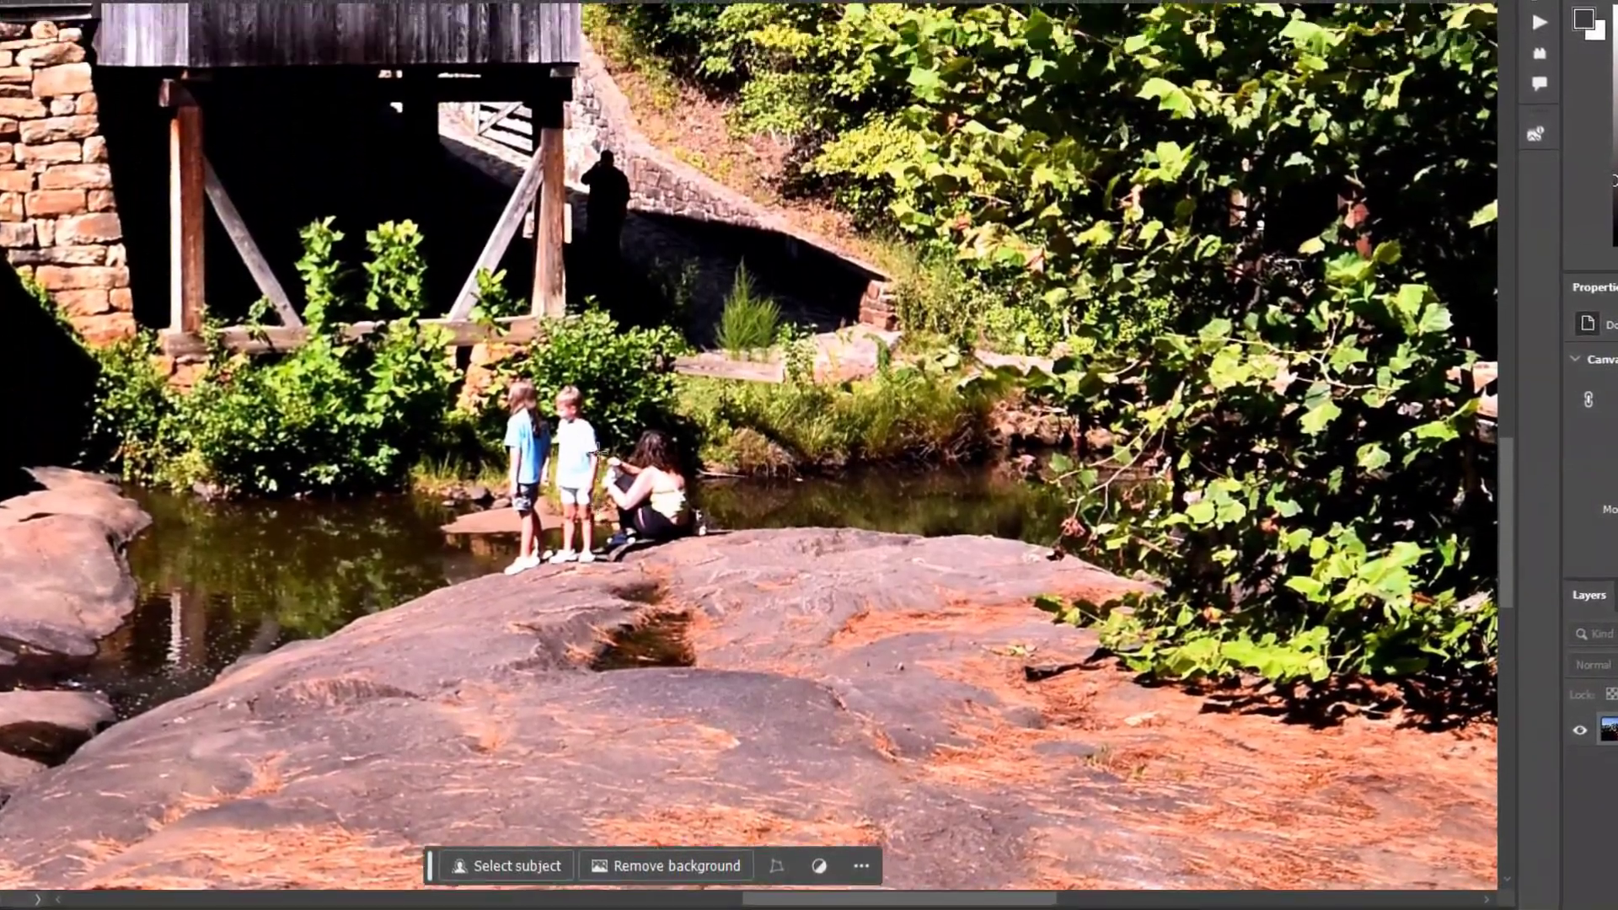
pyautogui.moveTo(473, 422); pyautogui.dragTo(733, 655)
pyautogui.click(446, 689)
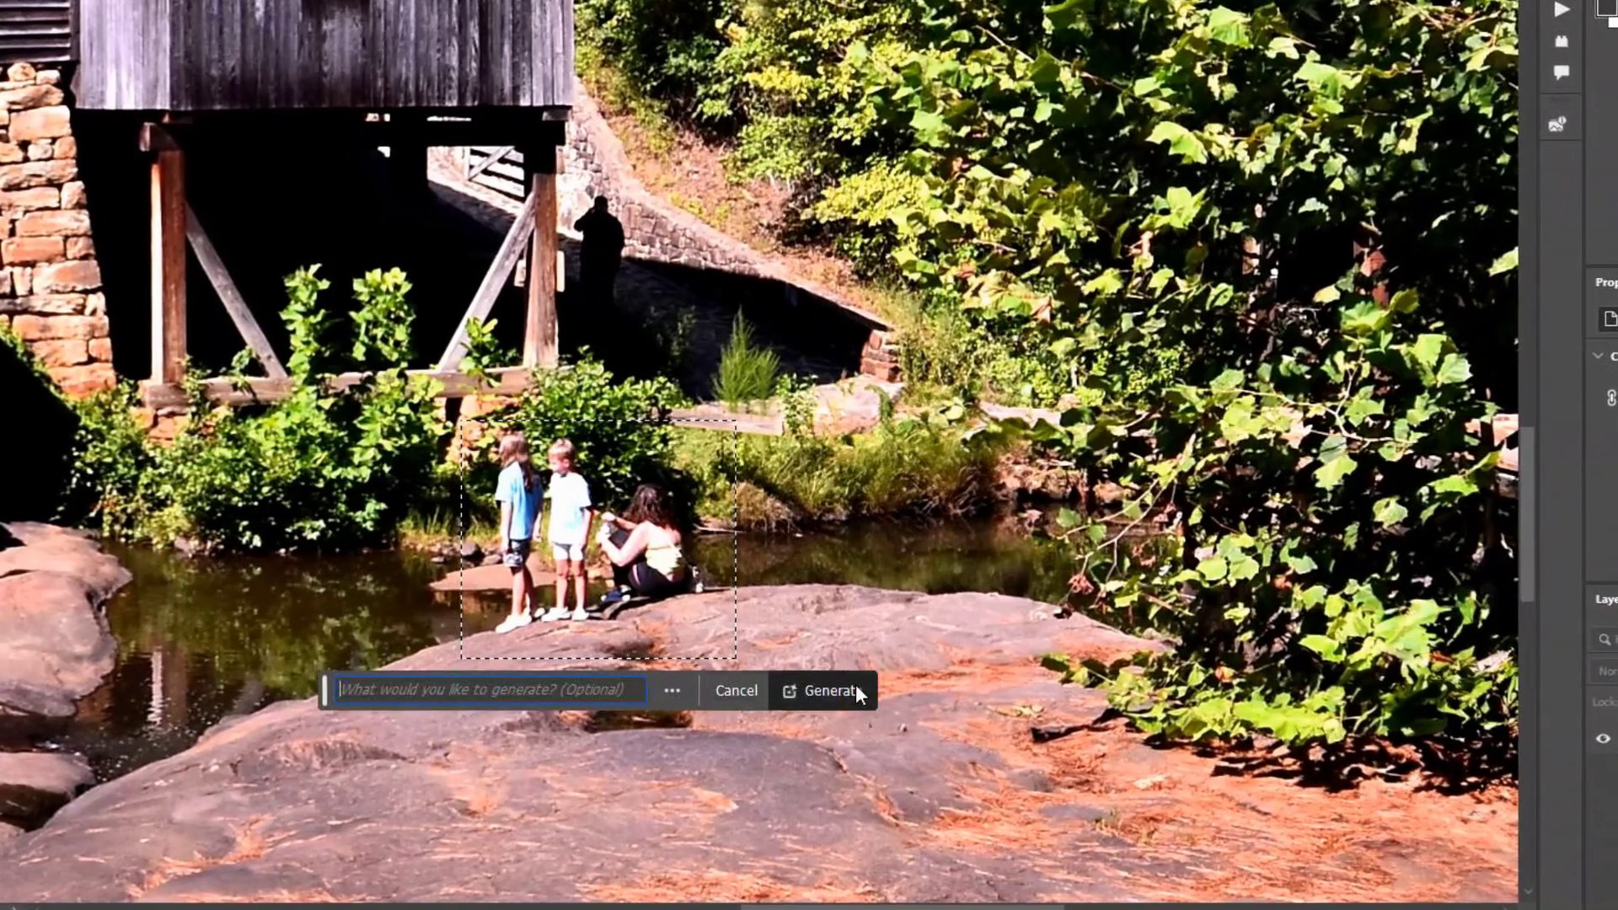
pyautogui.click(846, 686)
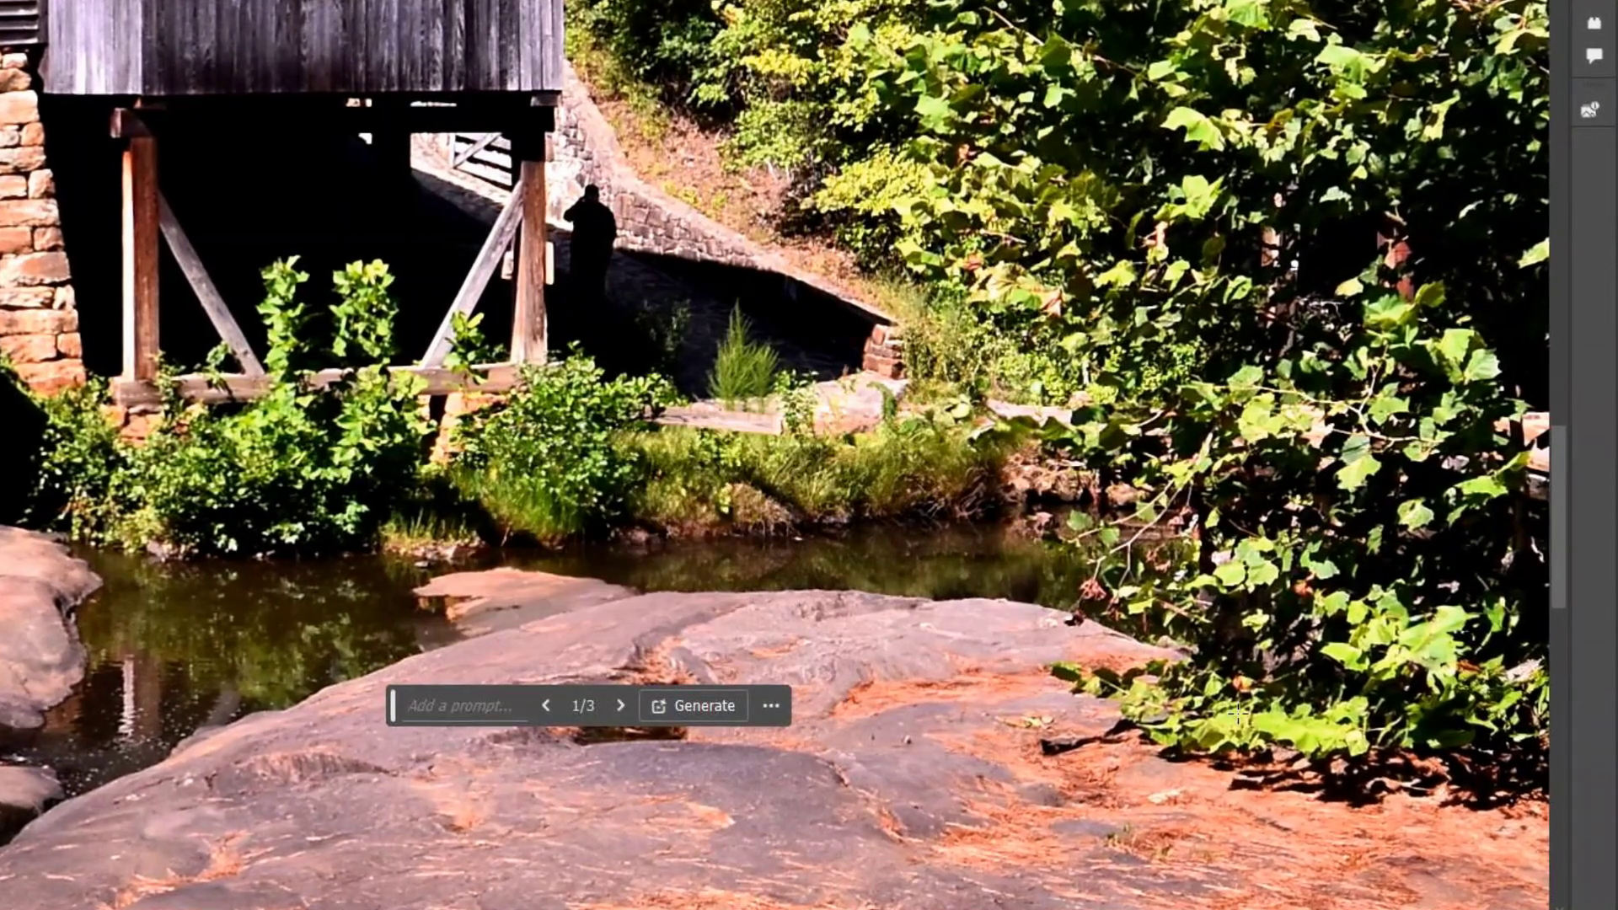
pyautogui.click(627, 715)
pyautogui.click(628, 718)
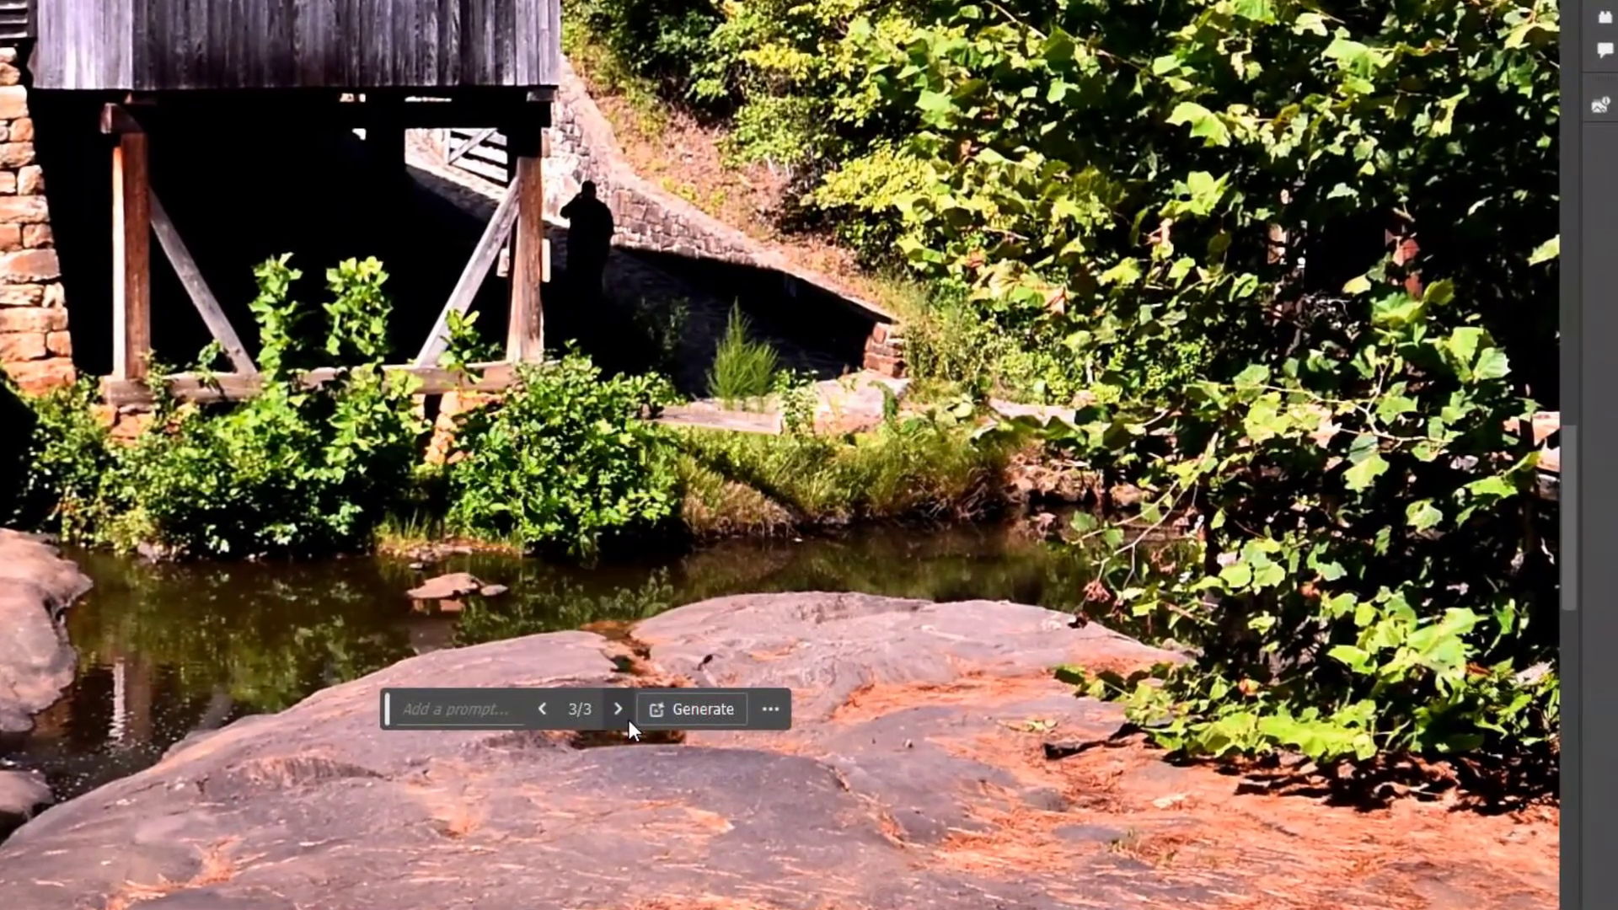